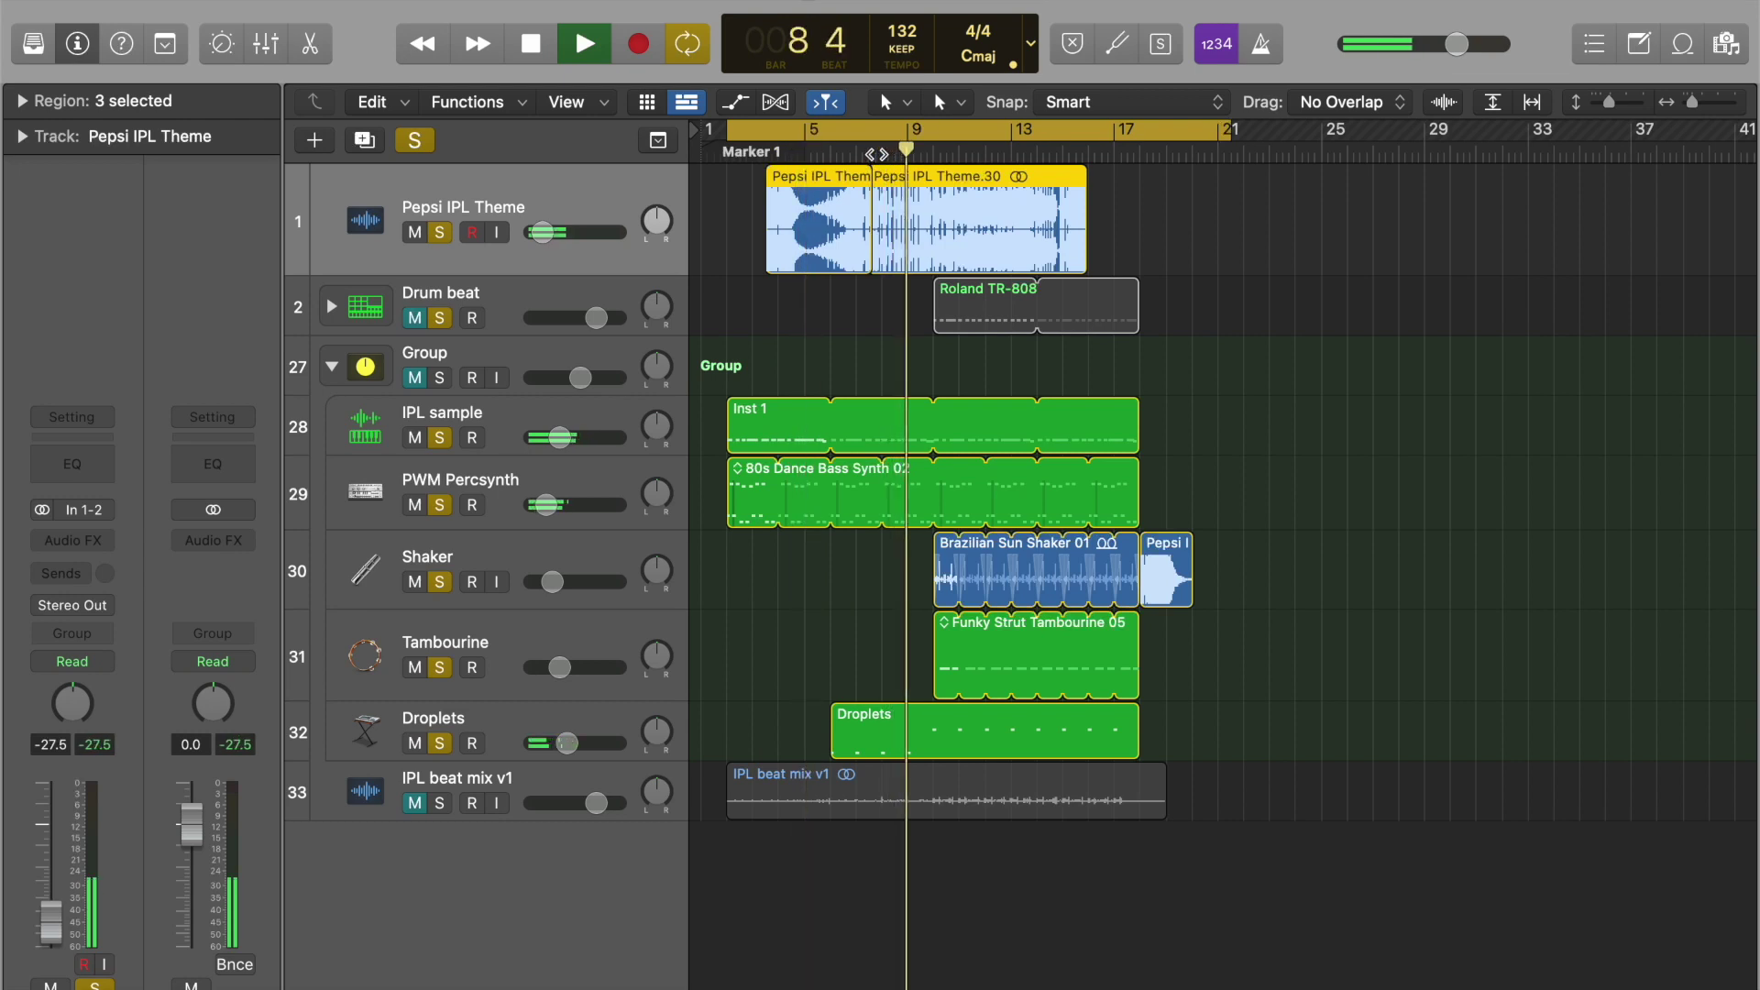
Step: Stop playback of the IPL beat at bar 9 beat 3
key(space)
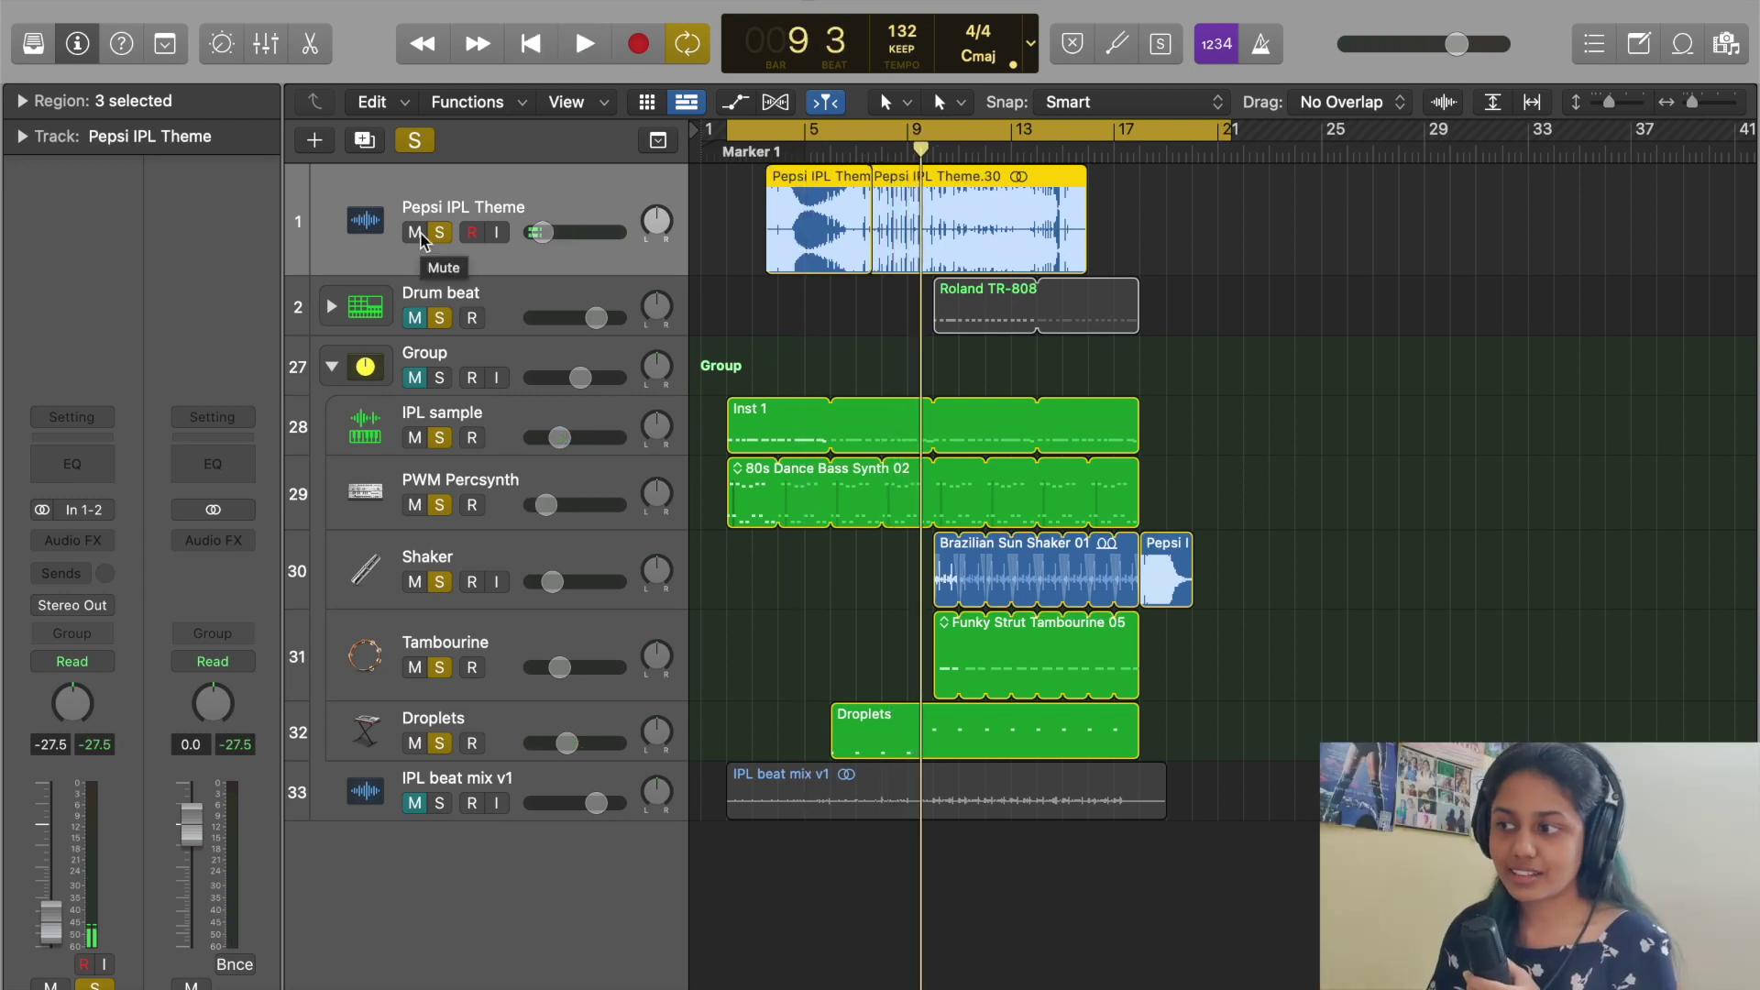
Step: Mute Pepsi IPL Theme, PWM Percsynth, Shaker, Tambourine and Droplets, leaving IPL sample audible
click(417, 232)
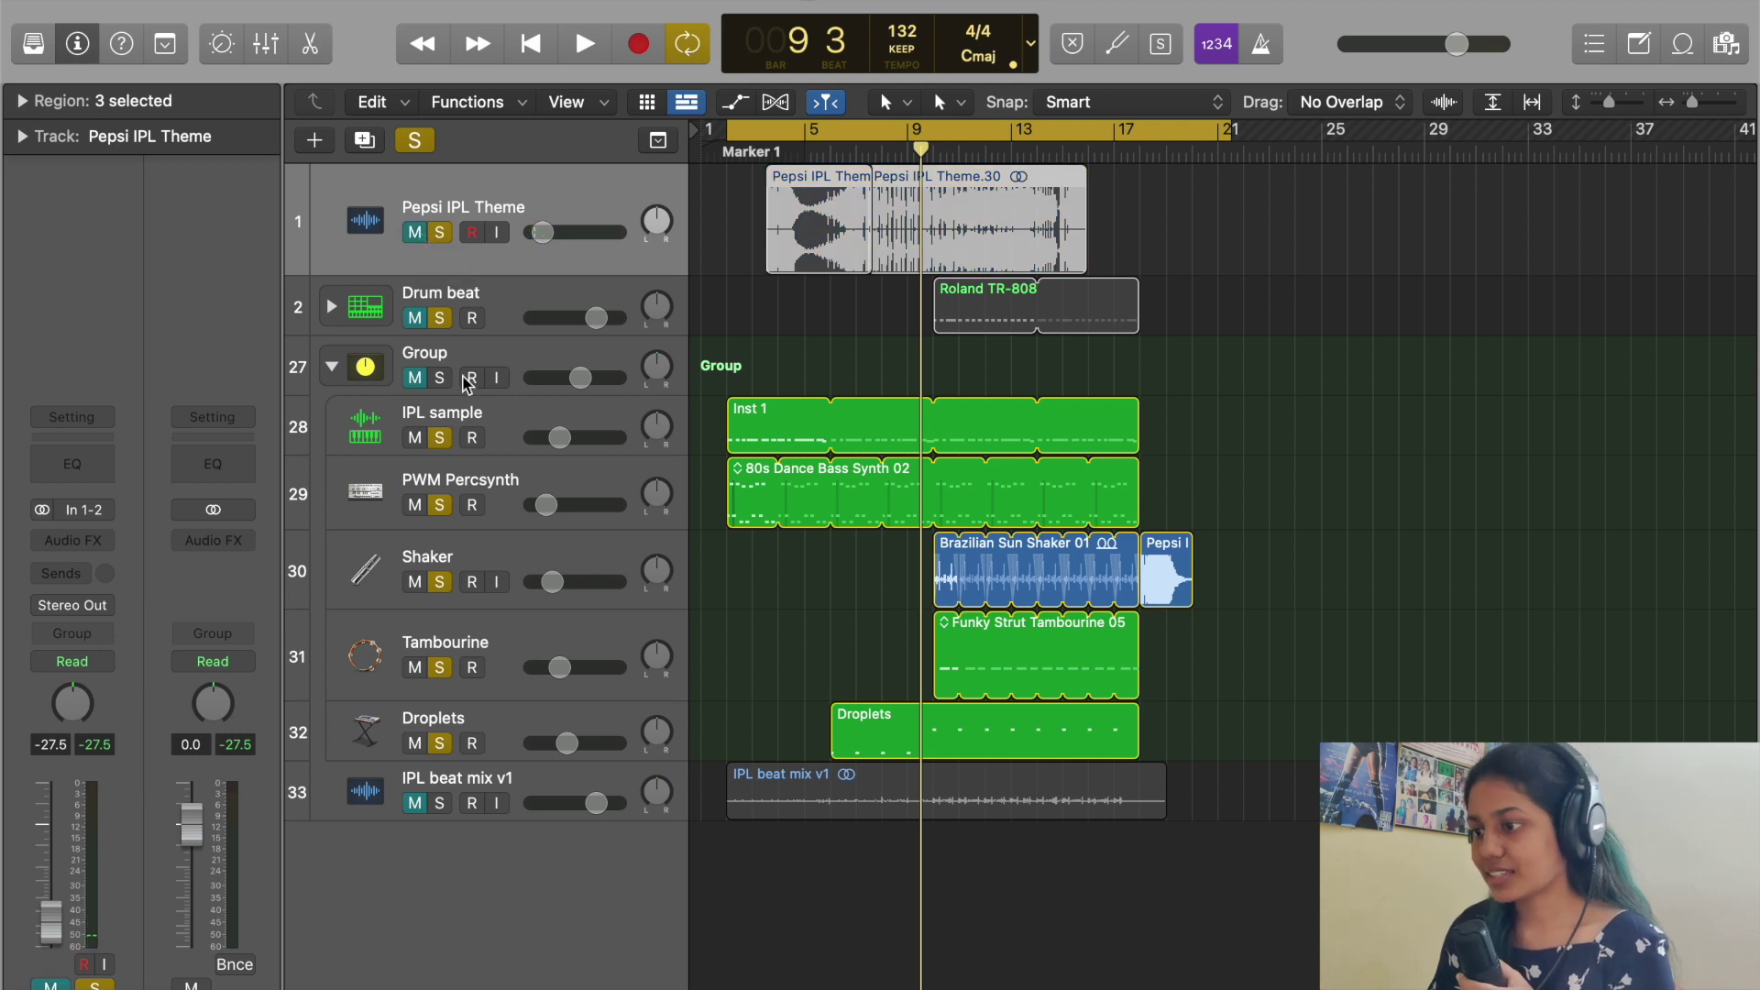
click(460, 415)
drag(415, 506, 414, 744)
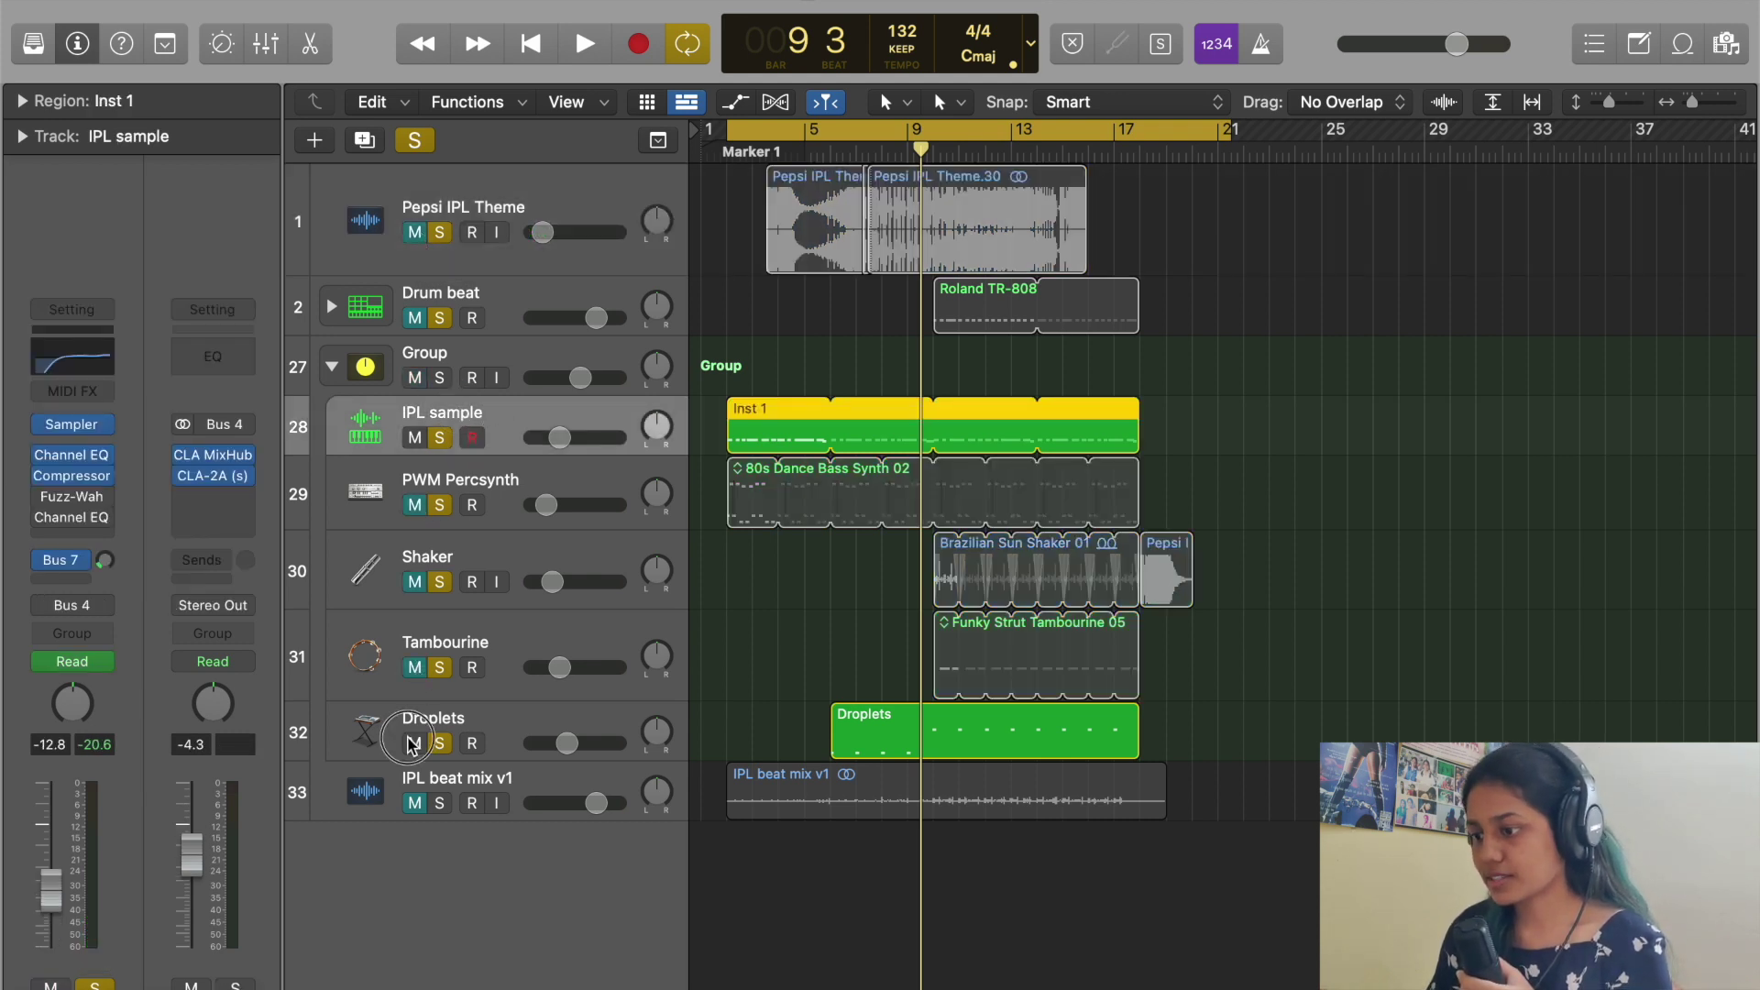
Step: Bring up the IPL sample track's Sampler instrument showing the Pepsi IPL Theme slices
click(83, 426)
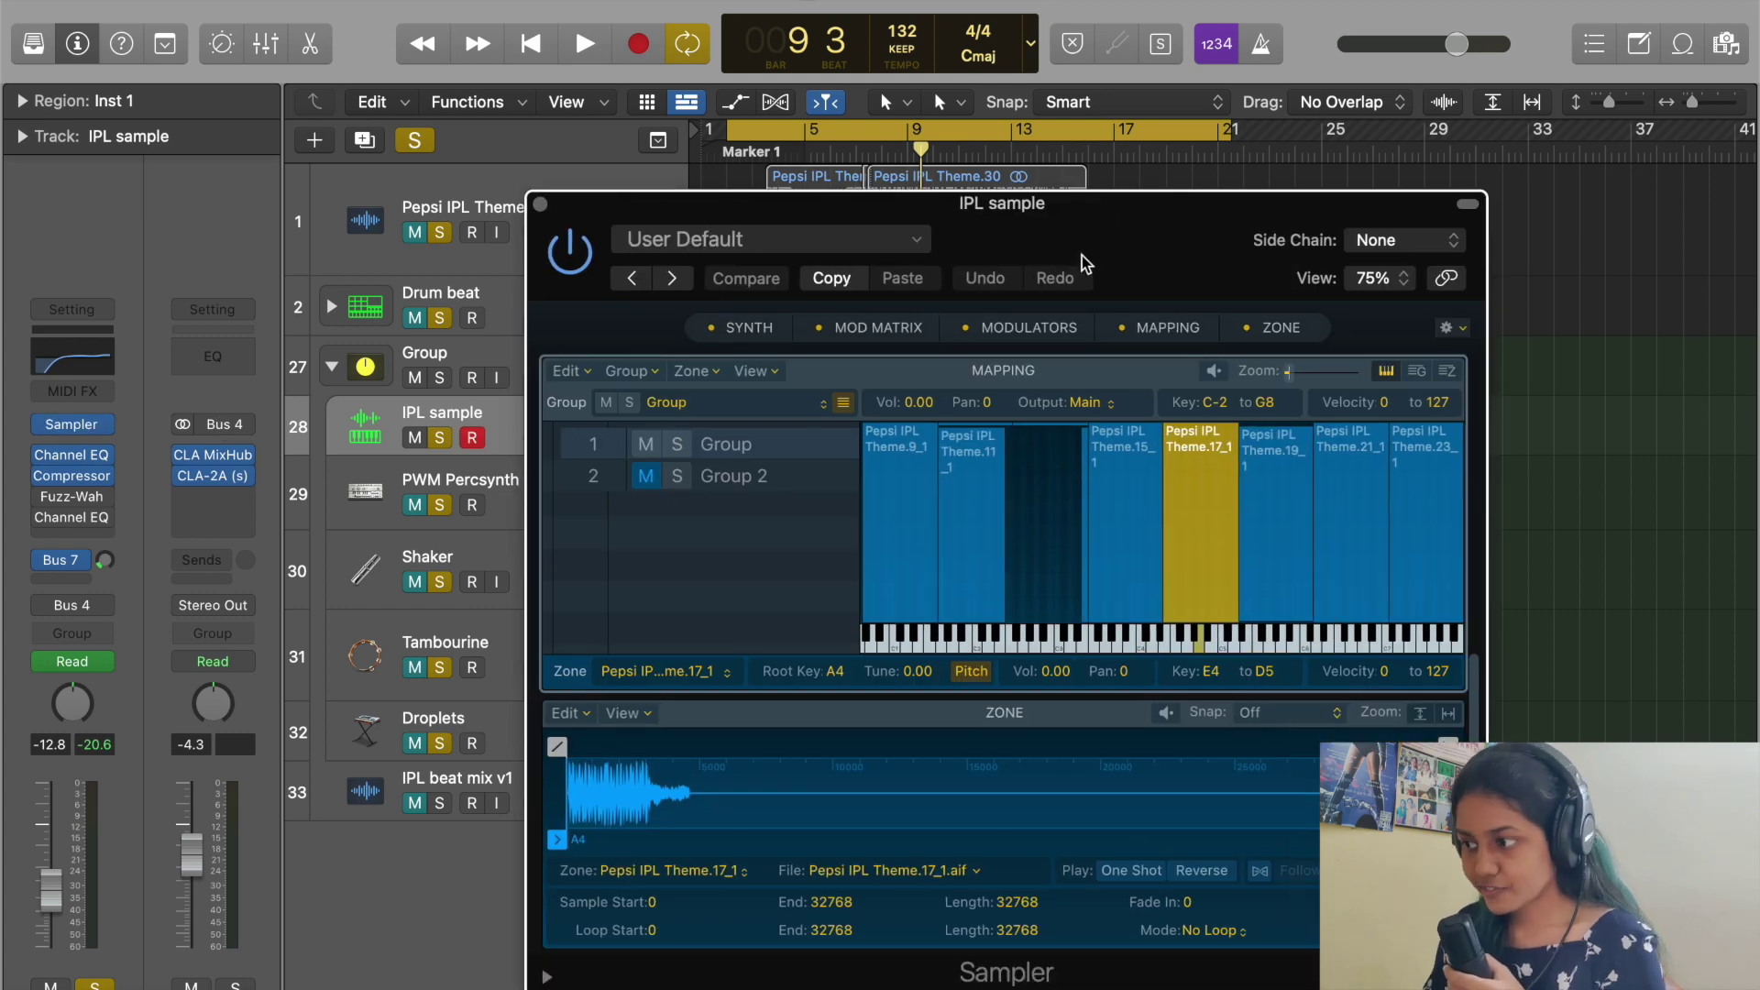
click(787, 195)
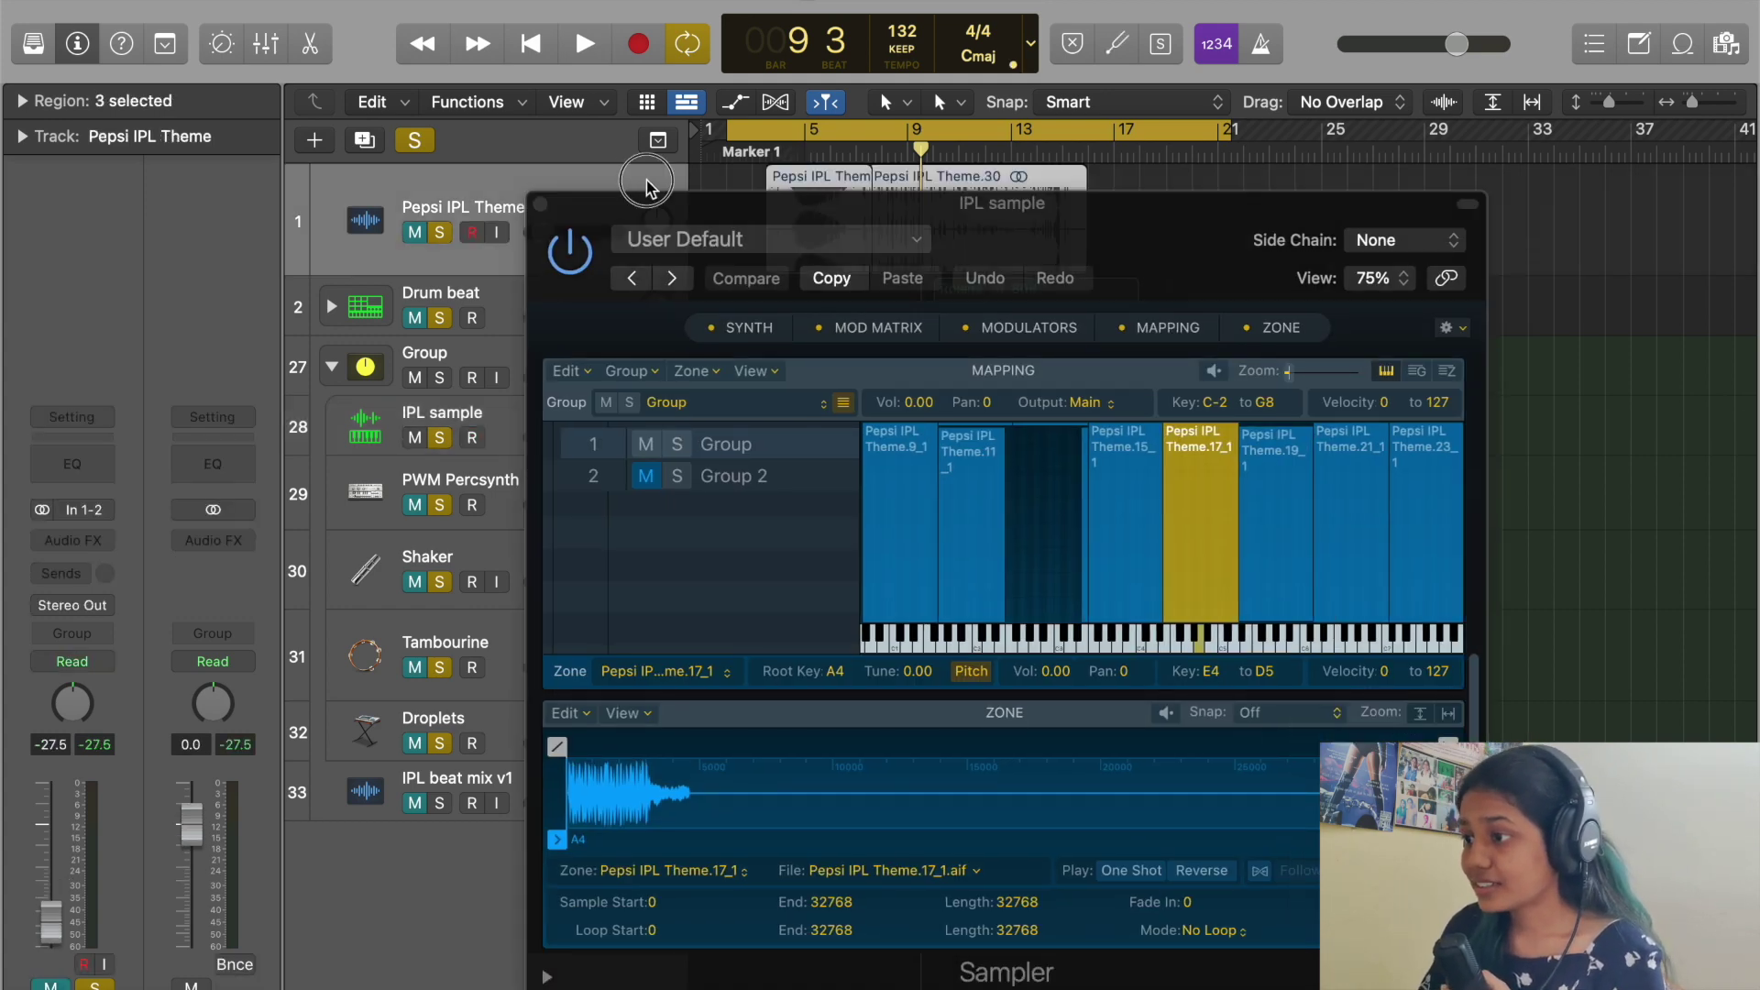
click(540, 205)
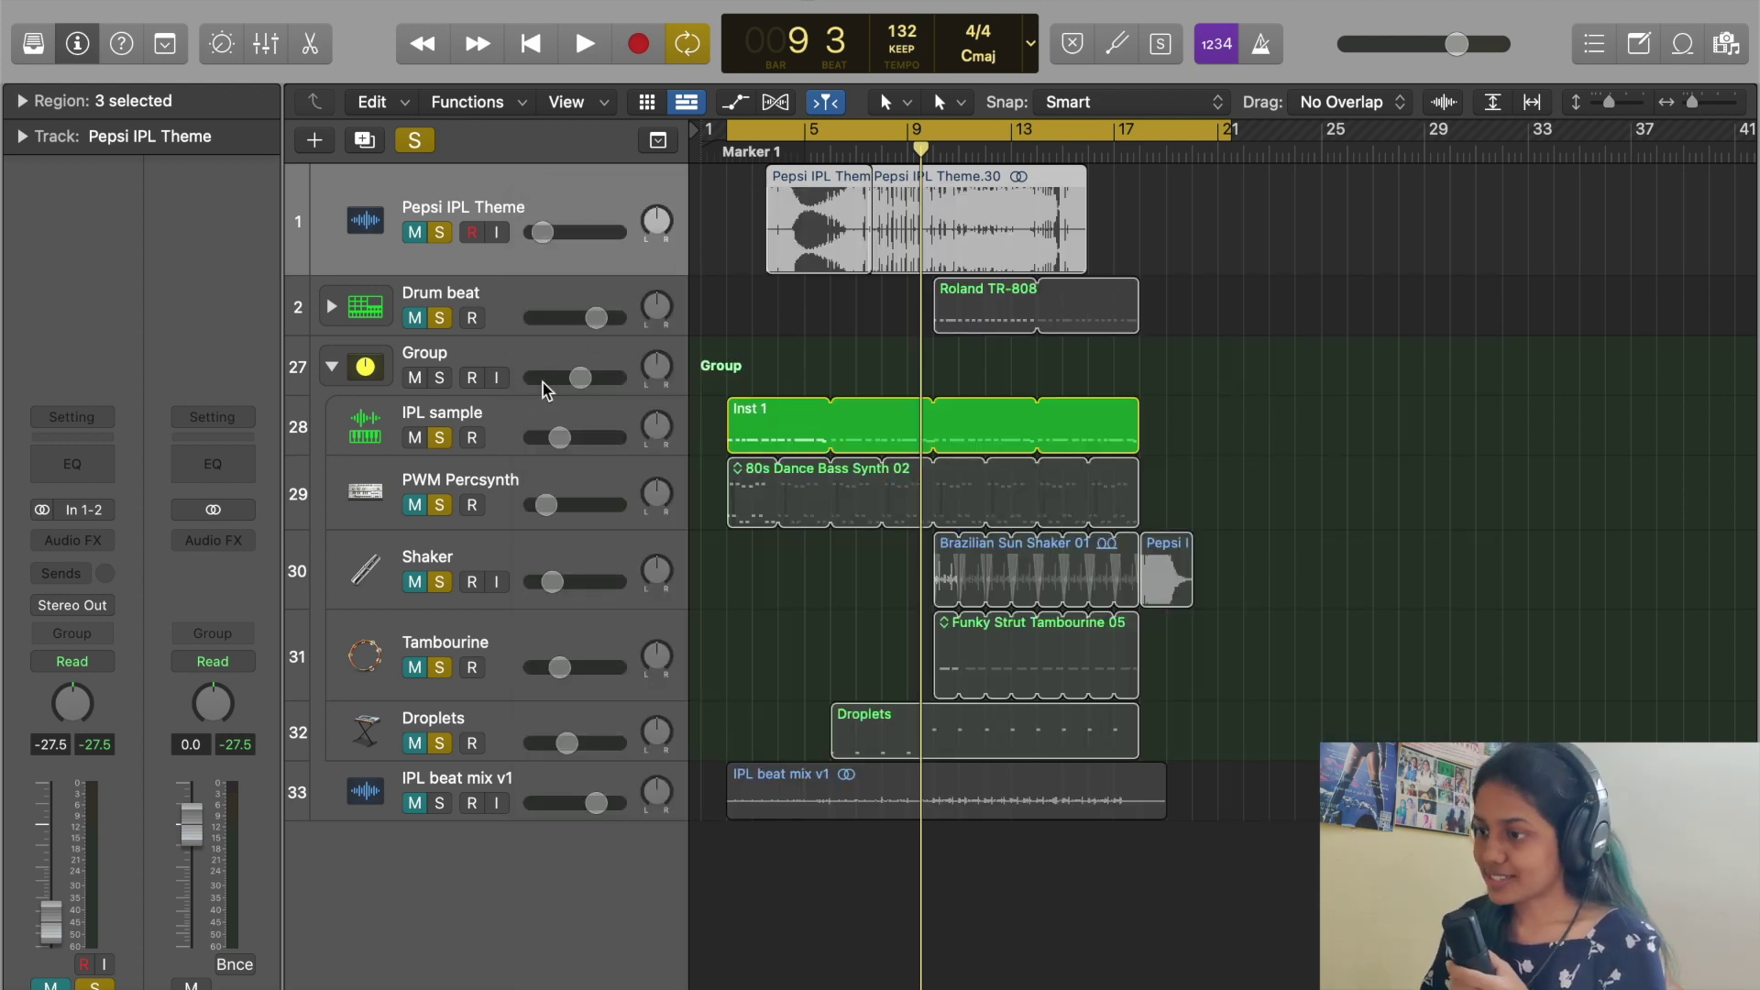
click(538, 409)
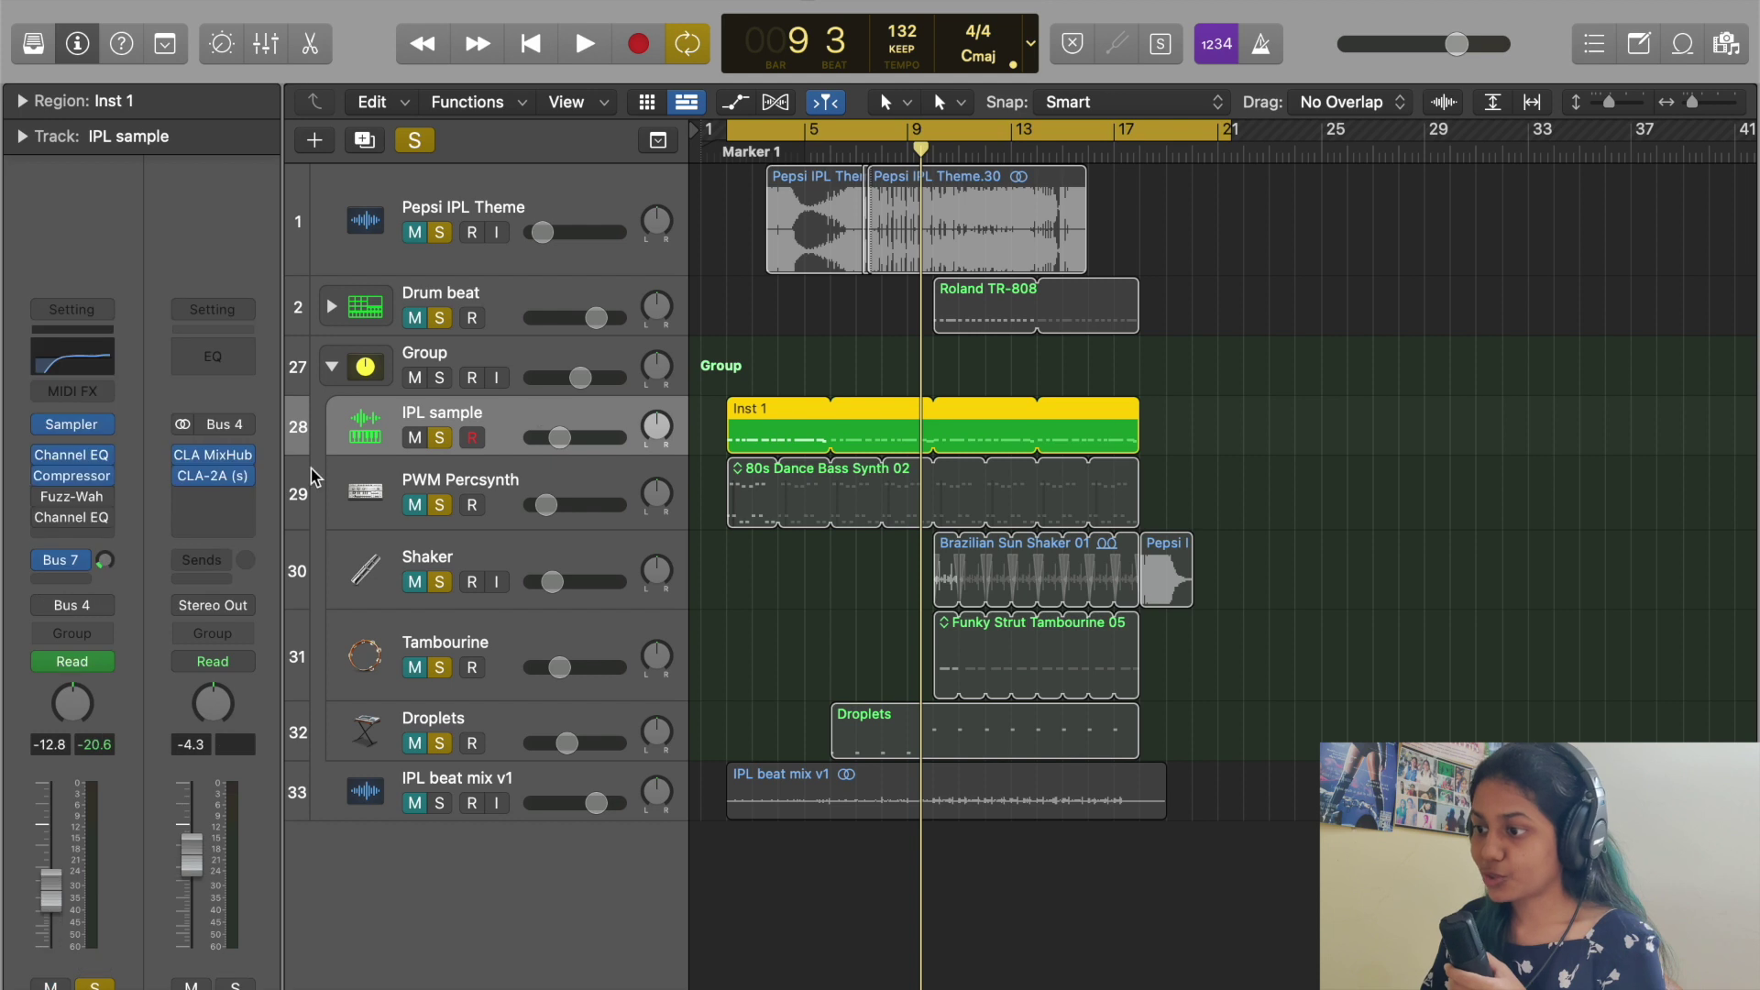
click(72, 427)
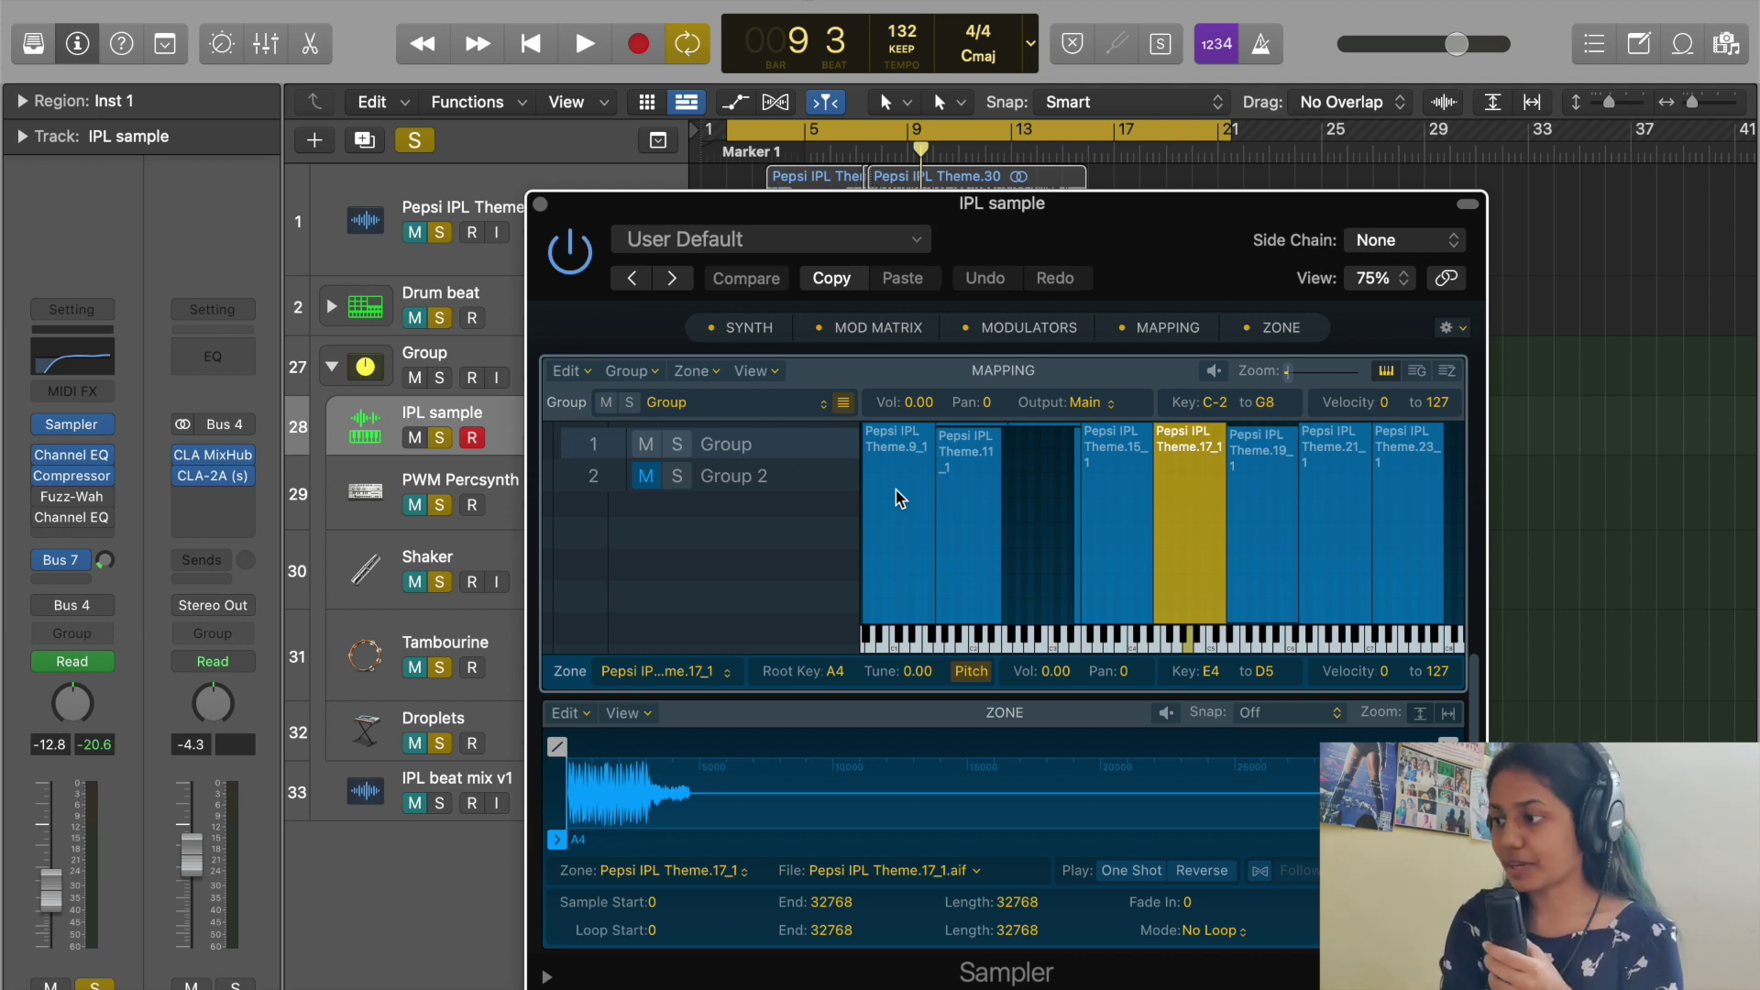
Step: Play the Pepsi IPL Theme.15_1, 13_1 and 9_1 slices, then close the Sampler
key(u)
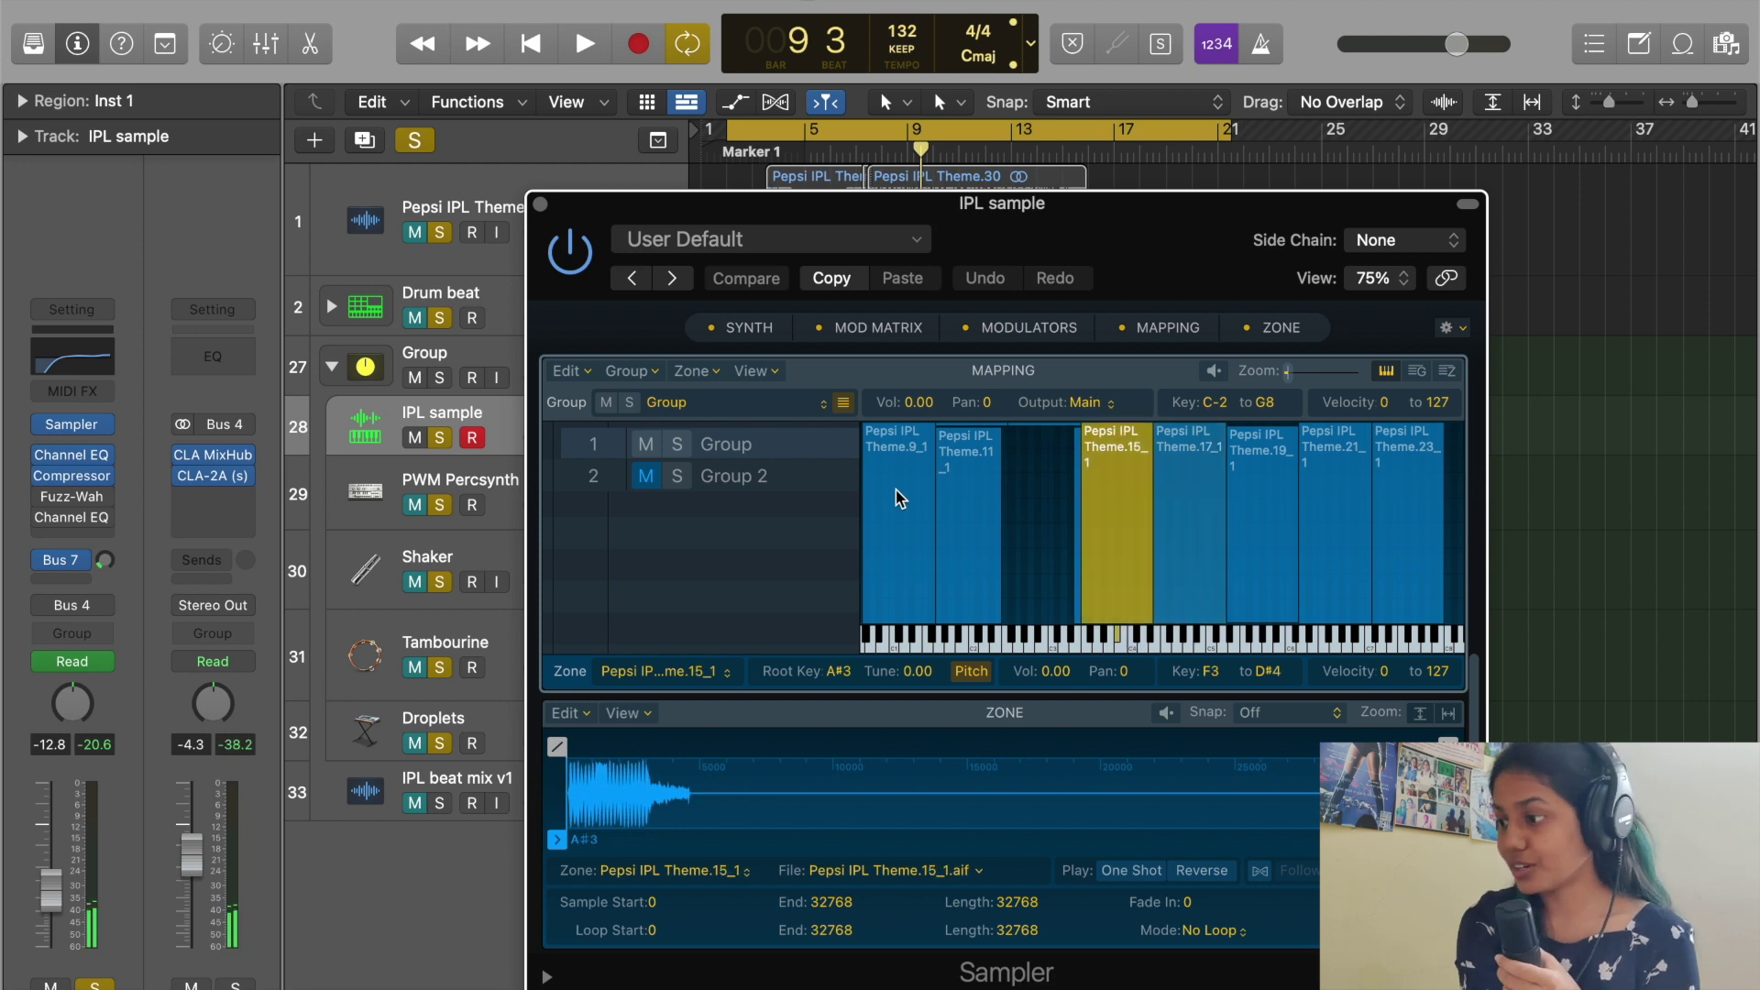
key(k)
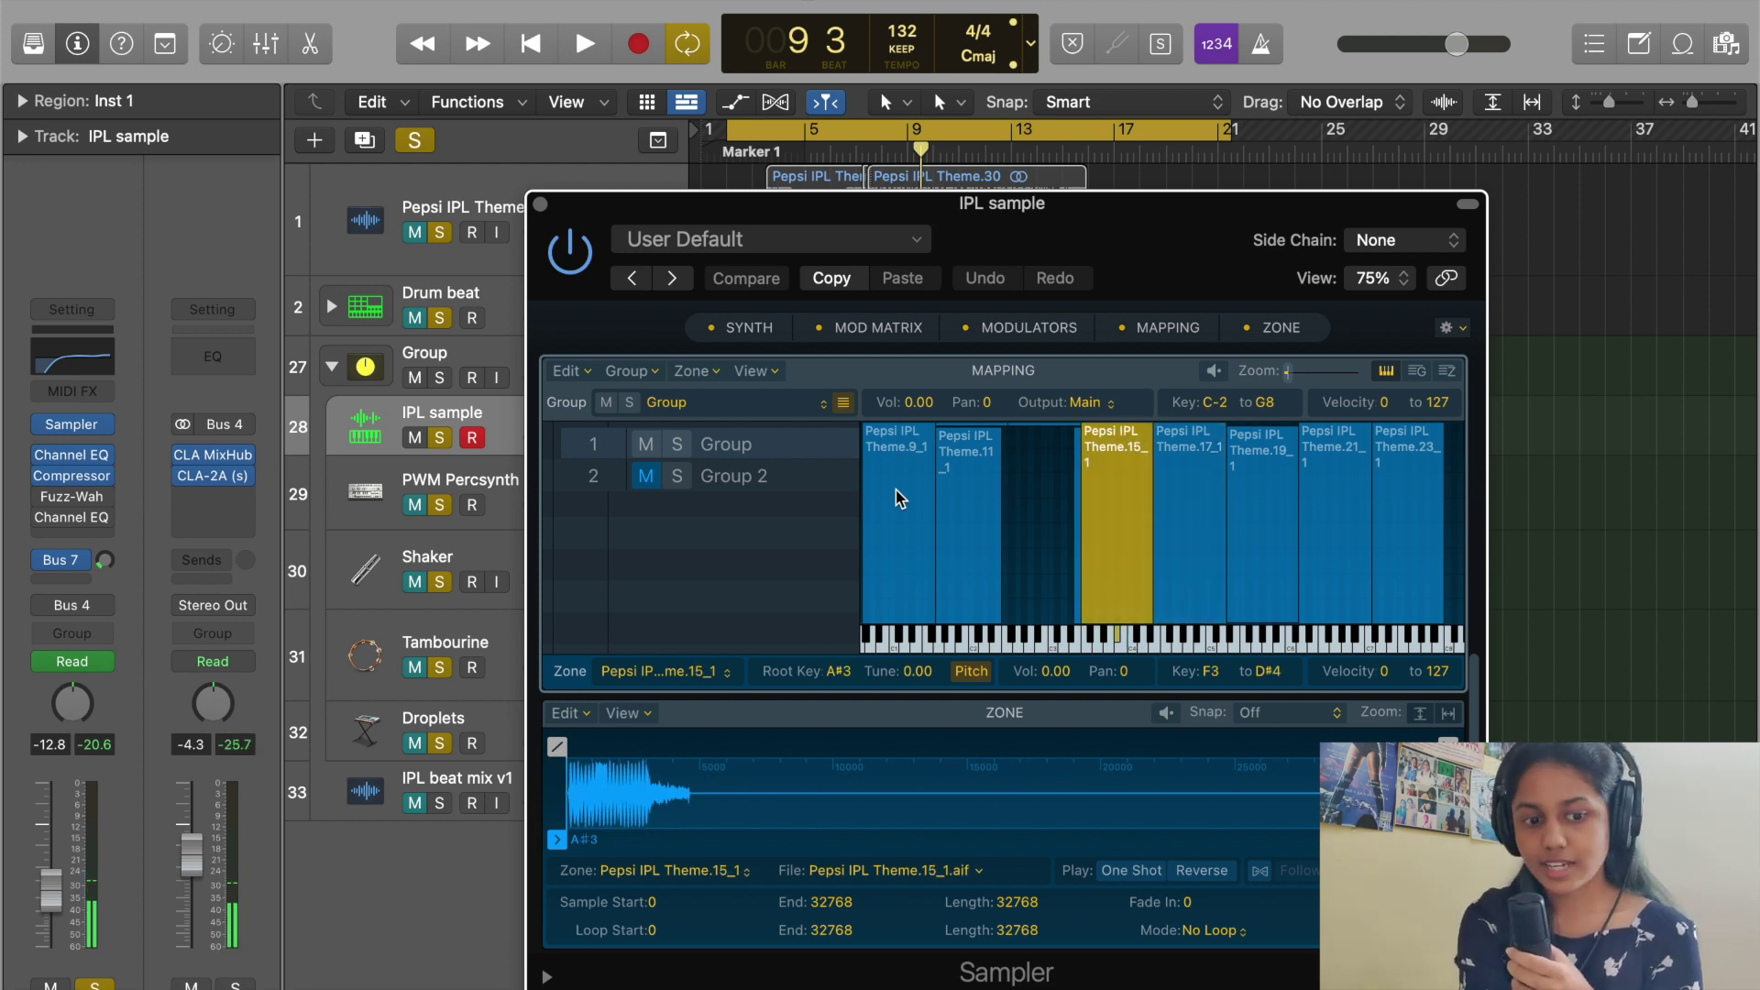
key(k)
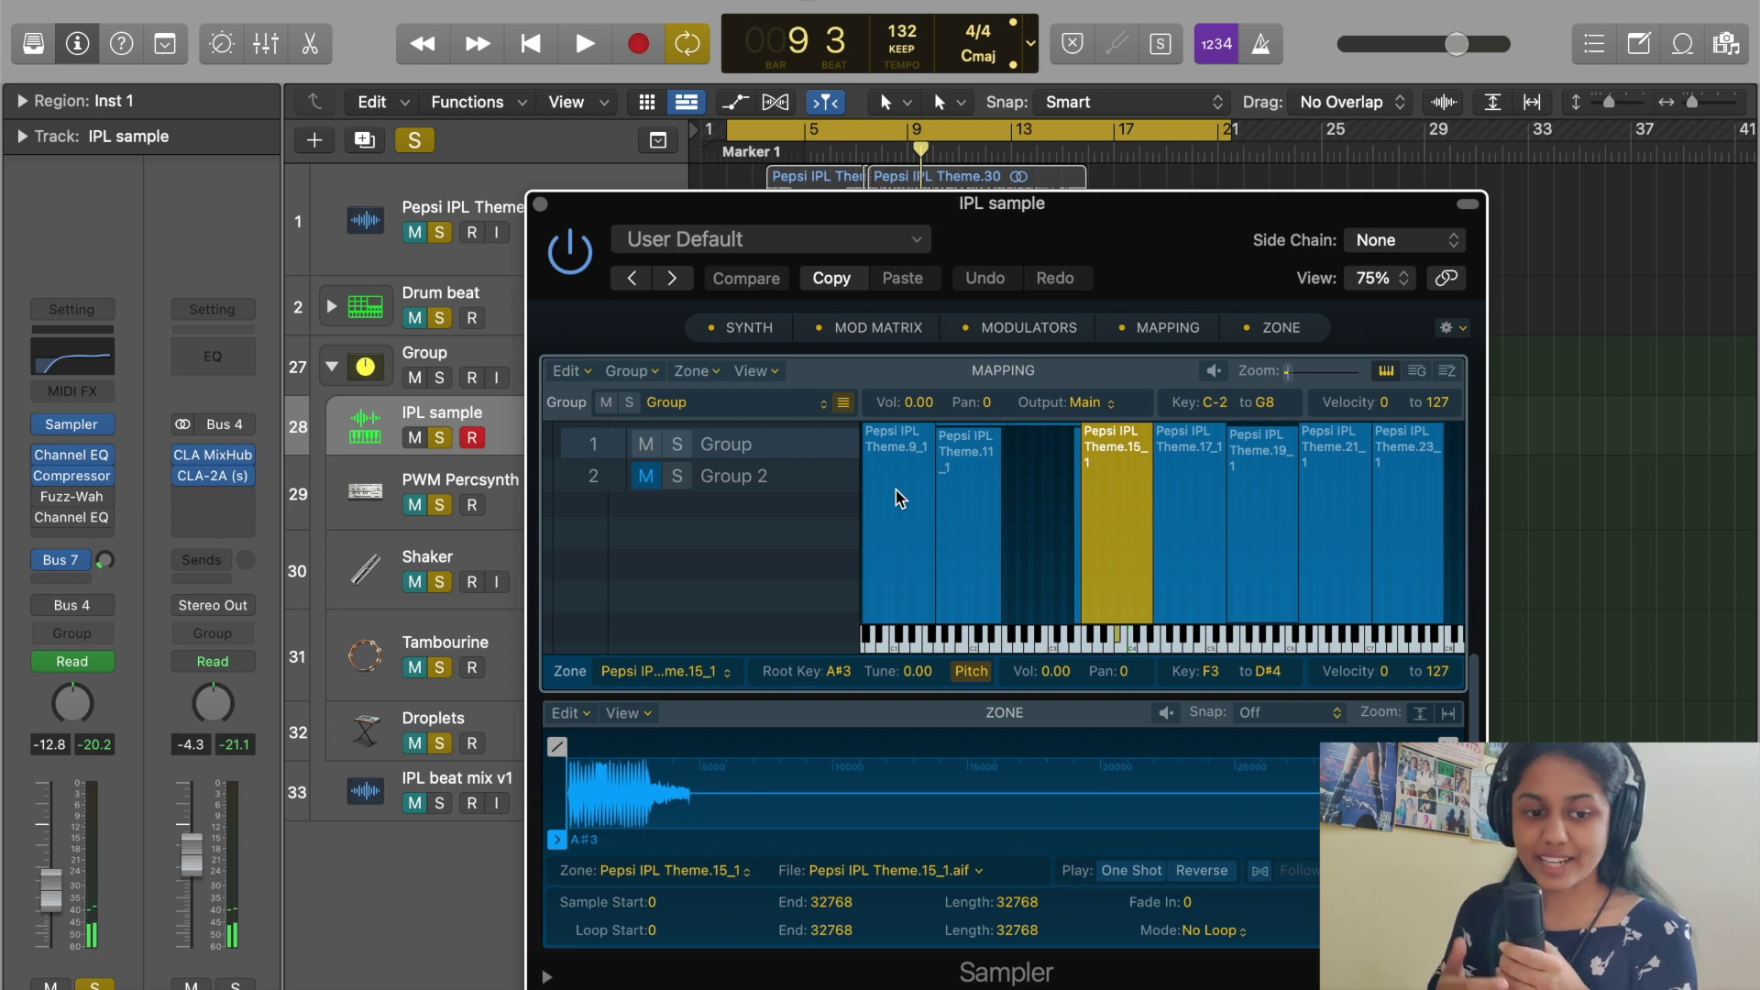
key(d)
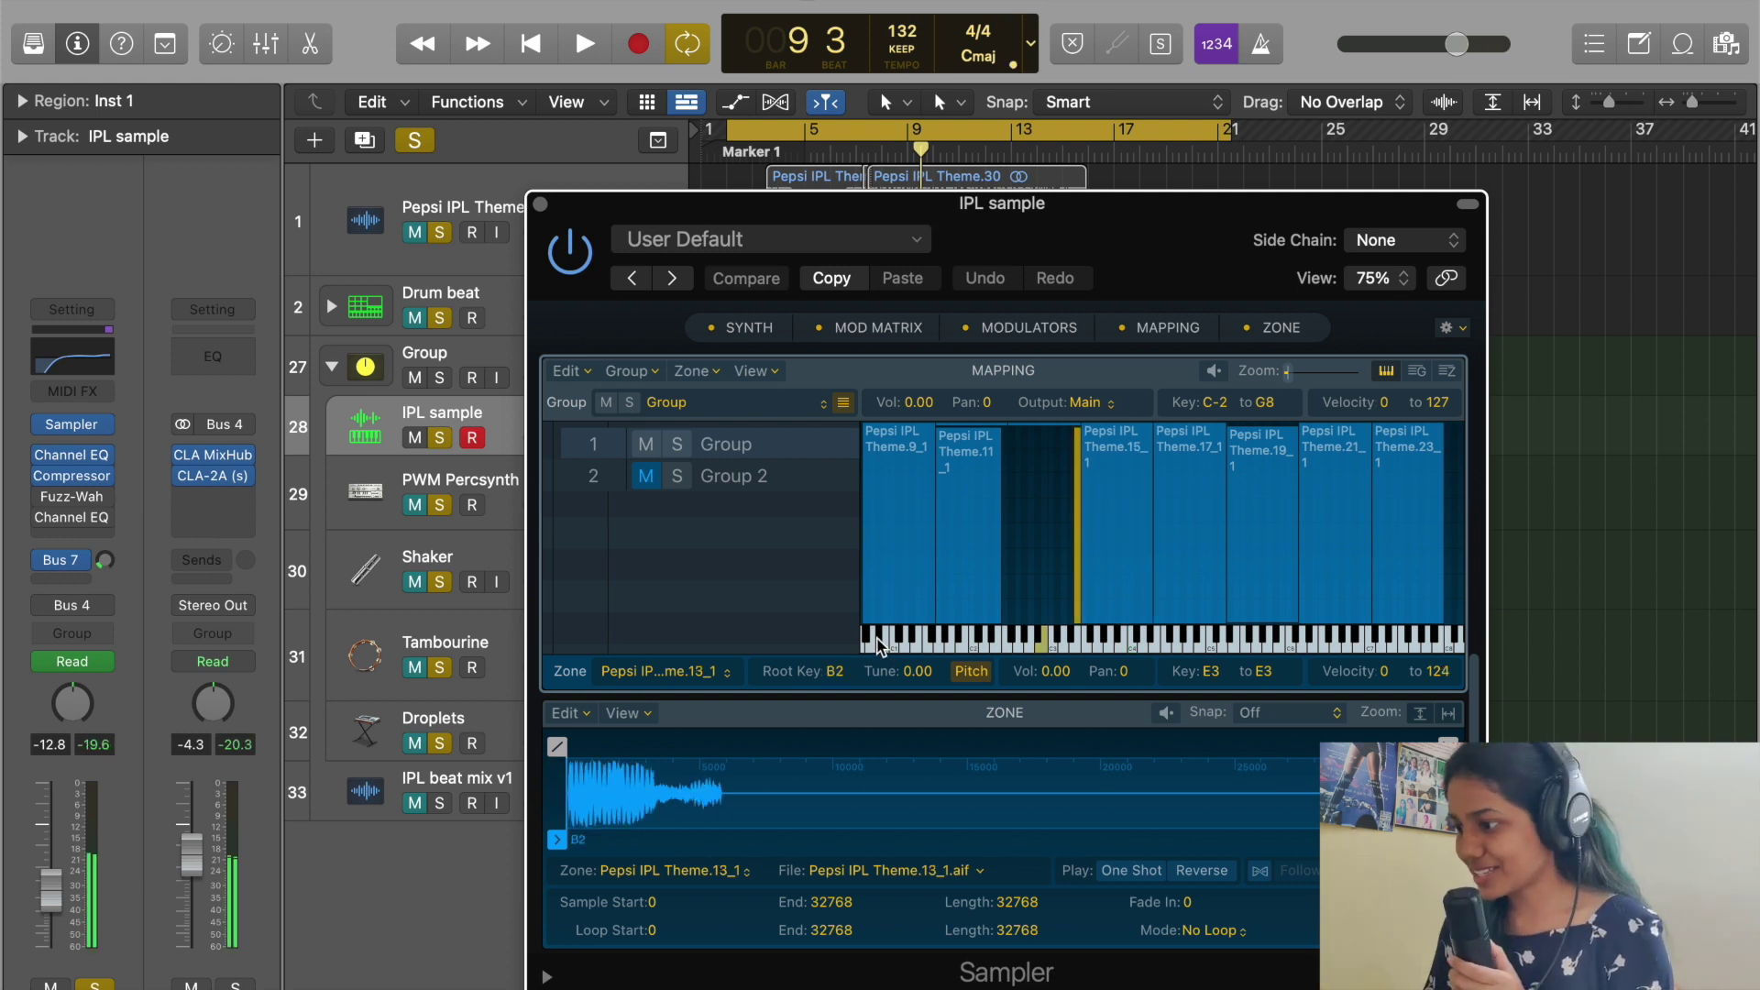
click(904, 639)
click(931, 639)
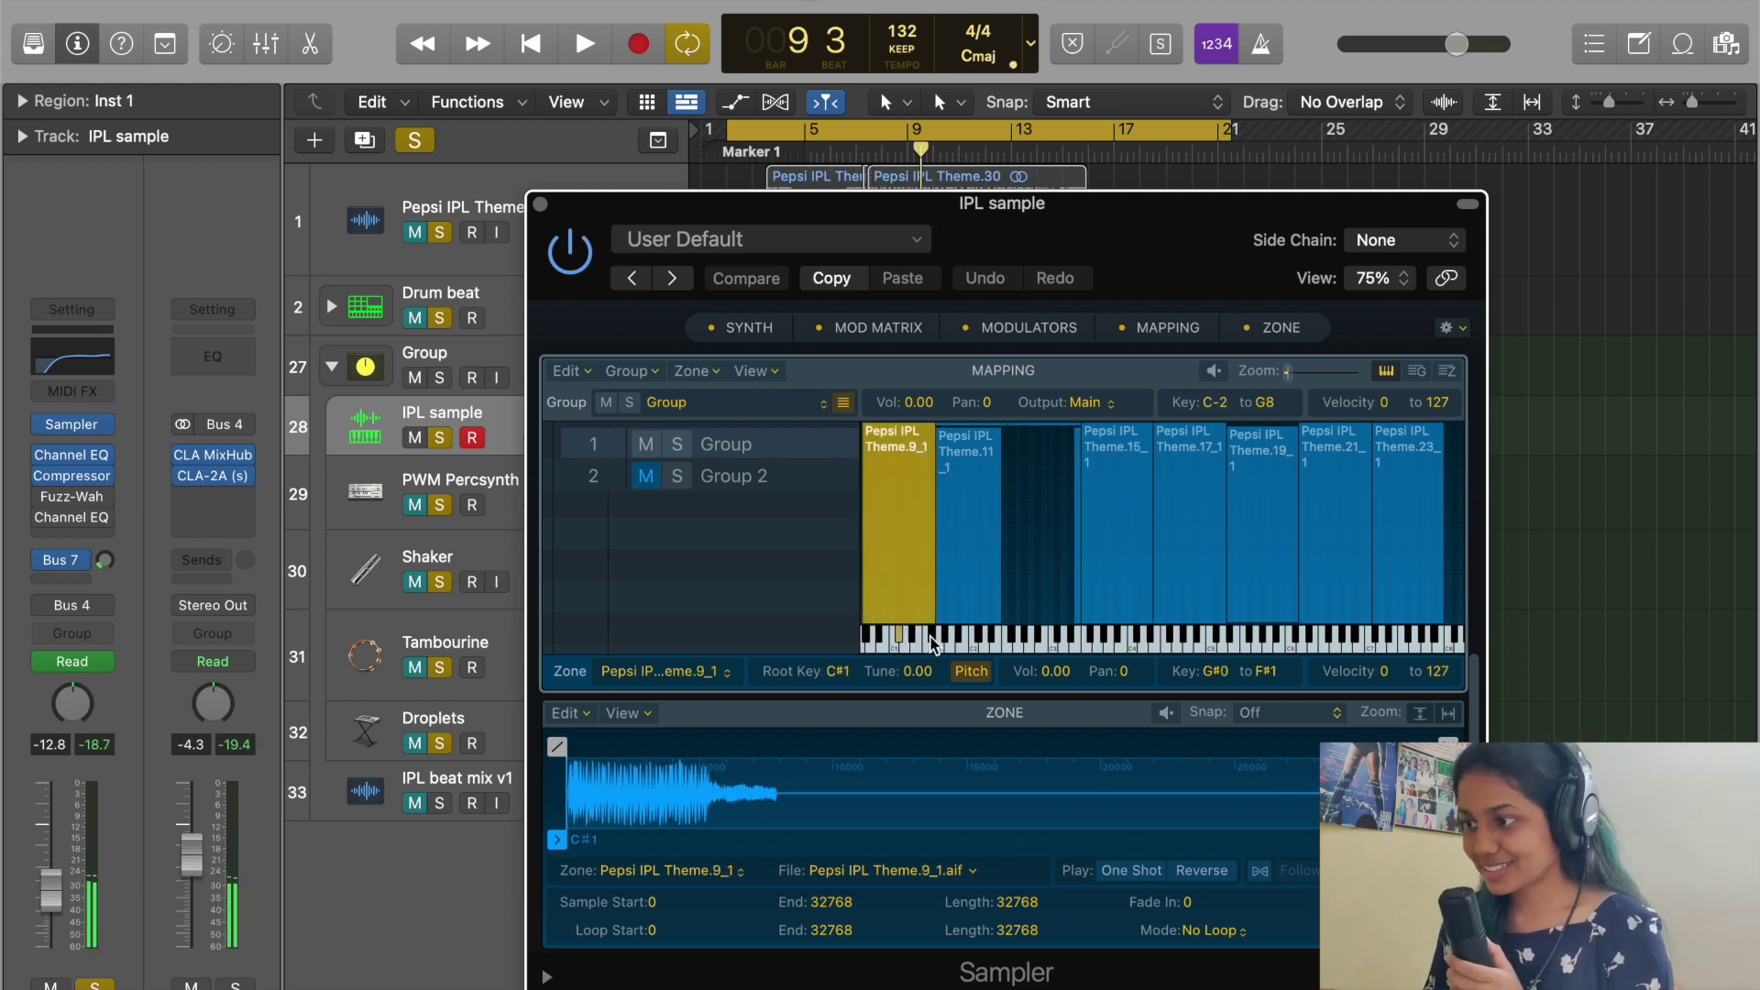
click(540, 203)
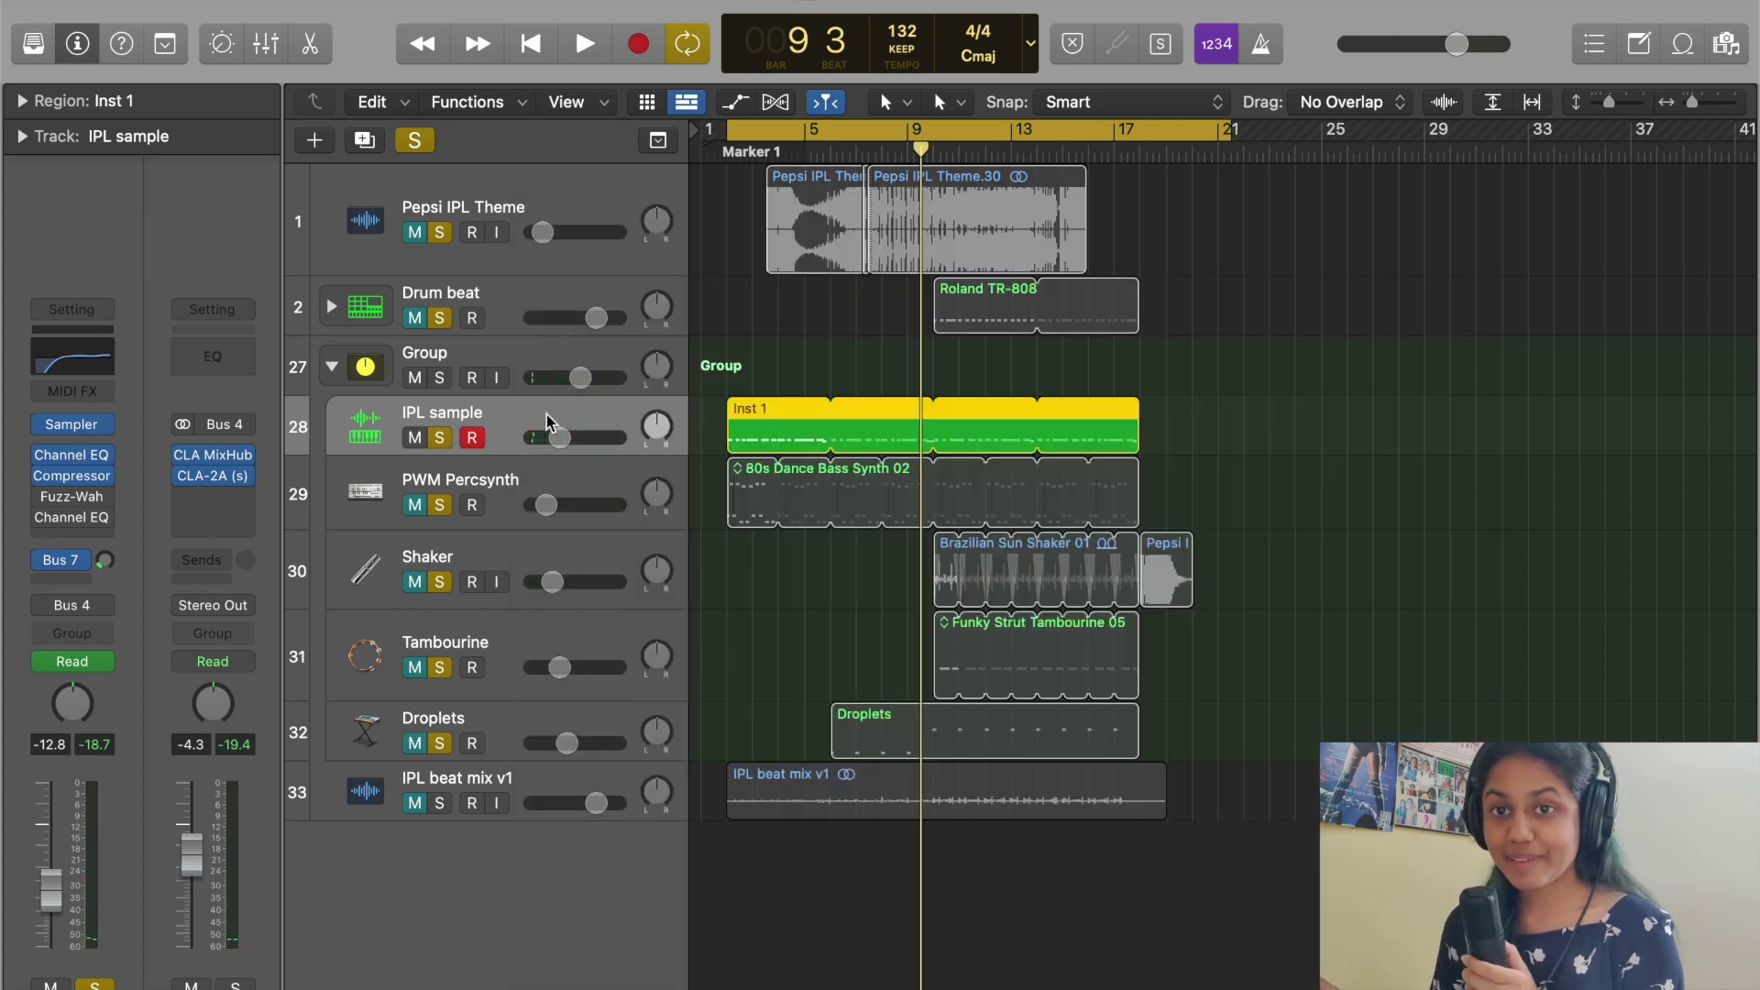
key(p)
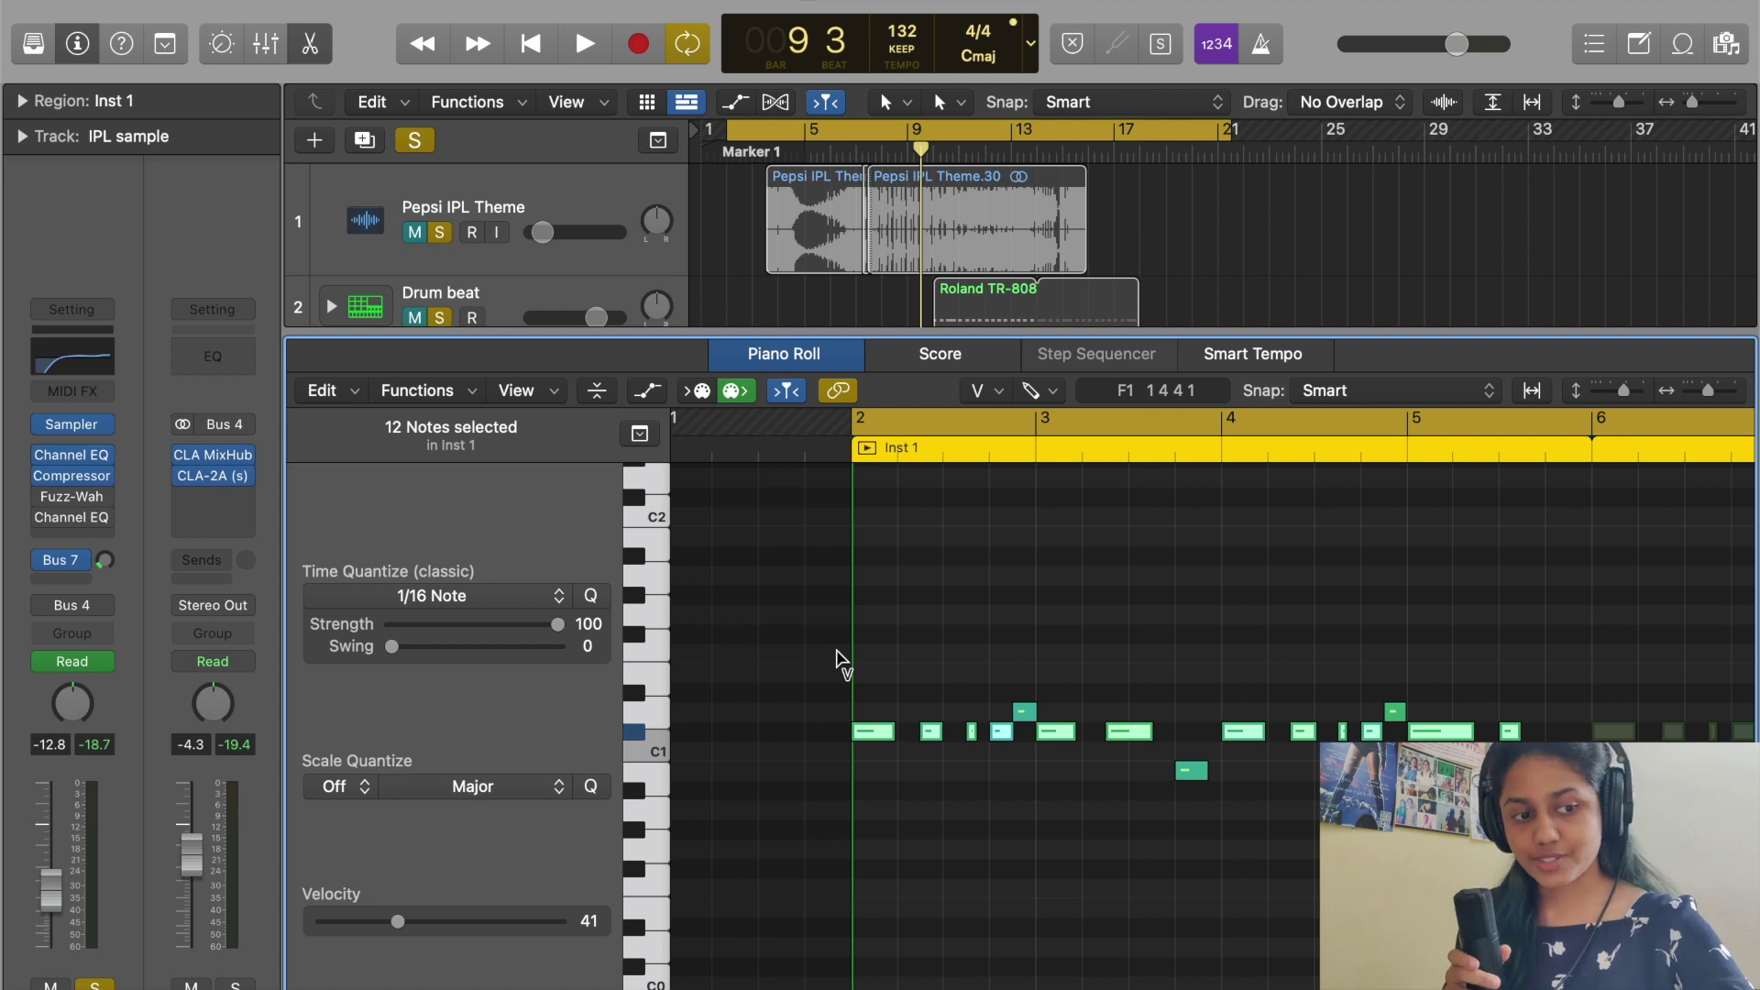
click(629, 734)
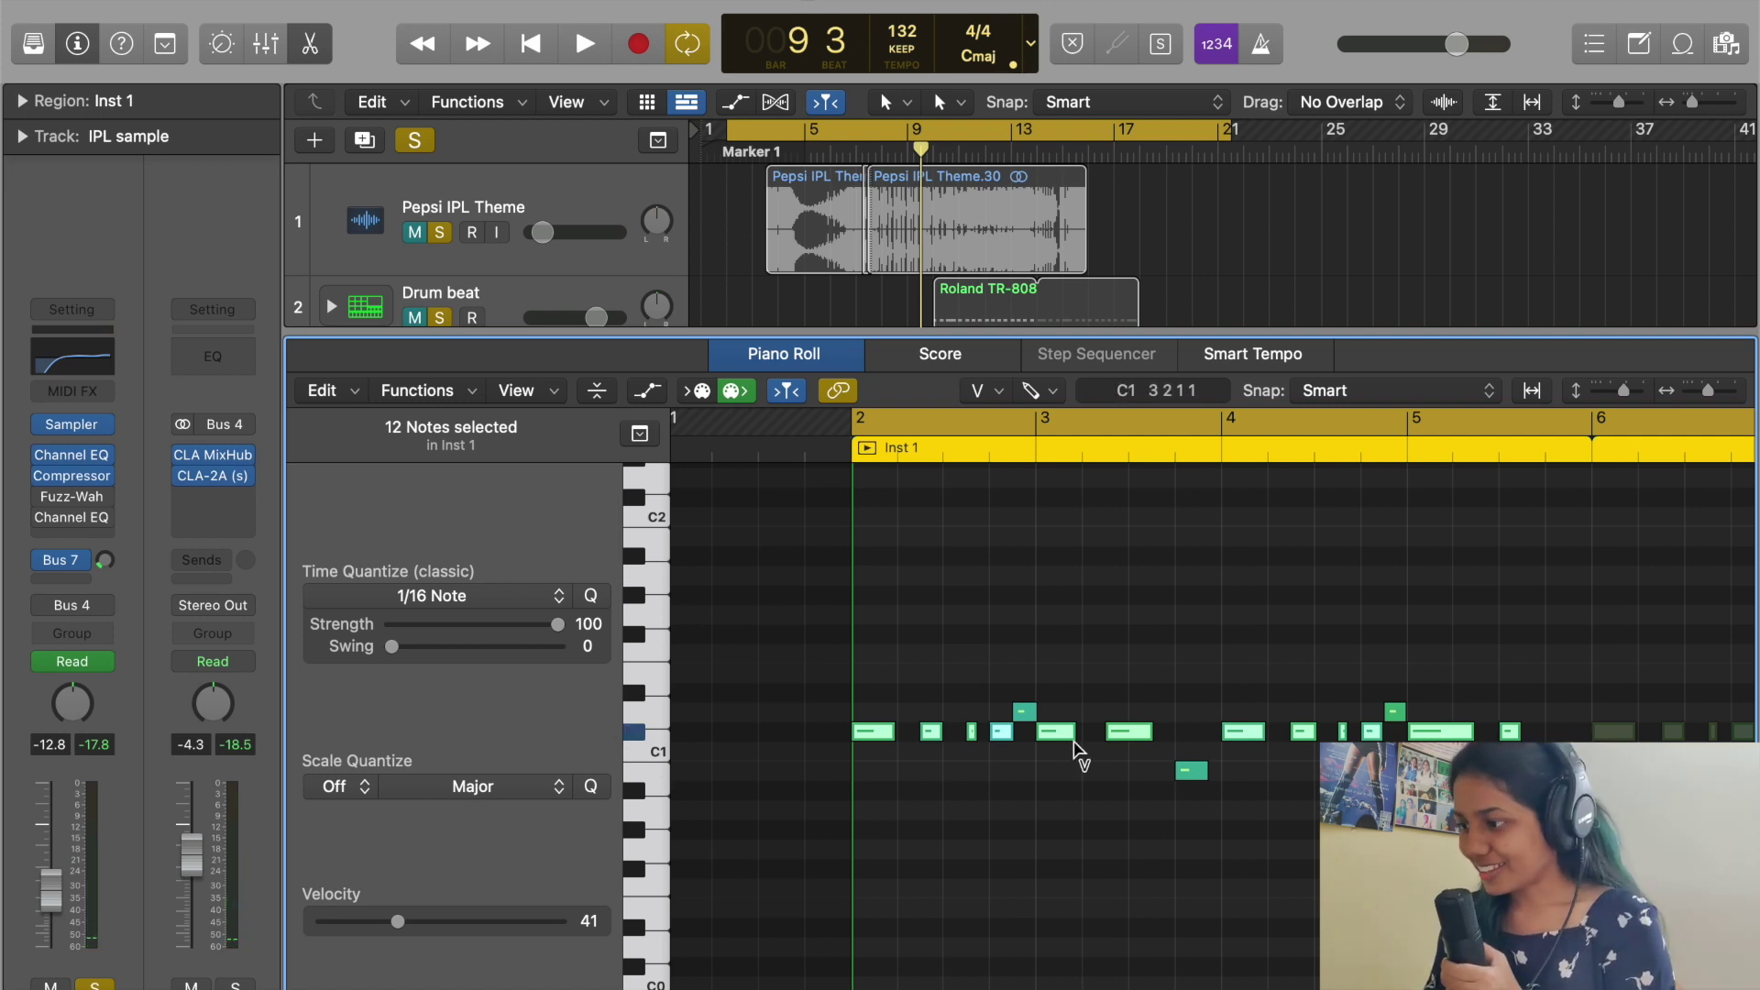
key(p)
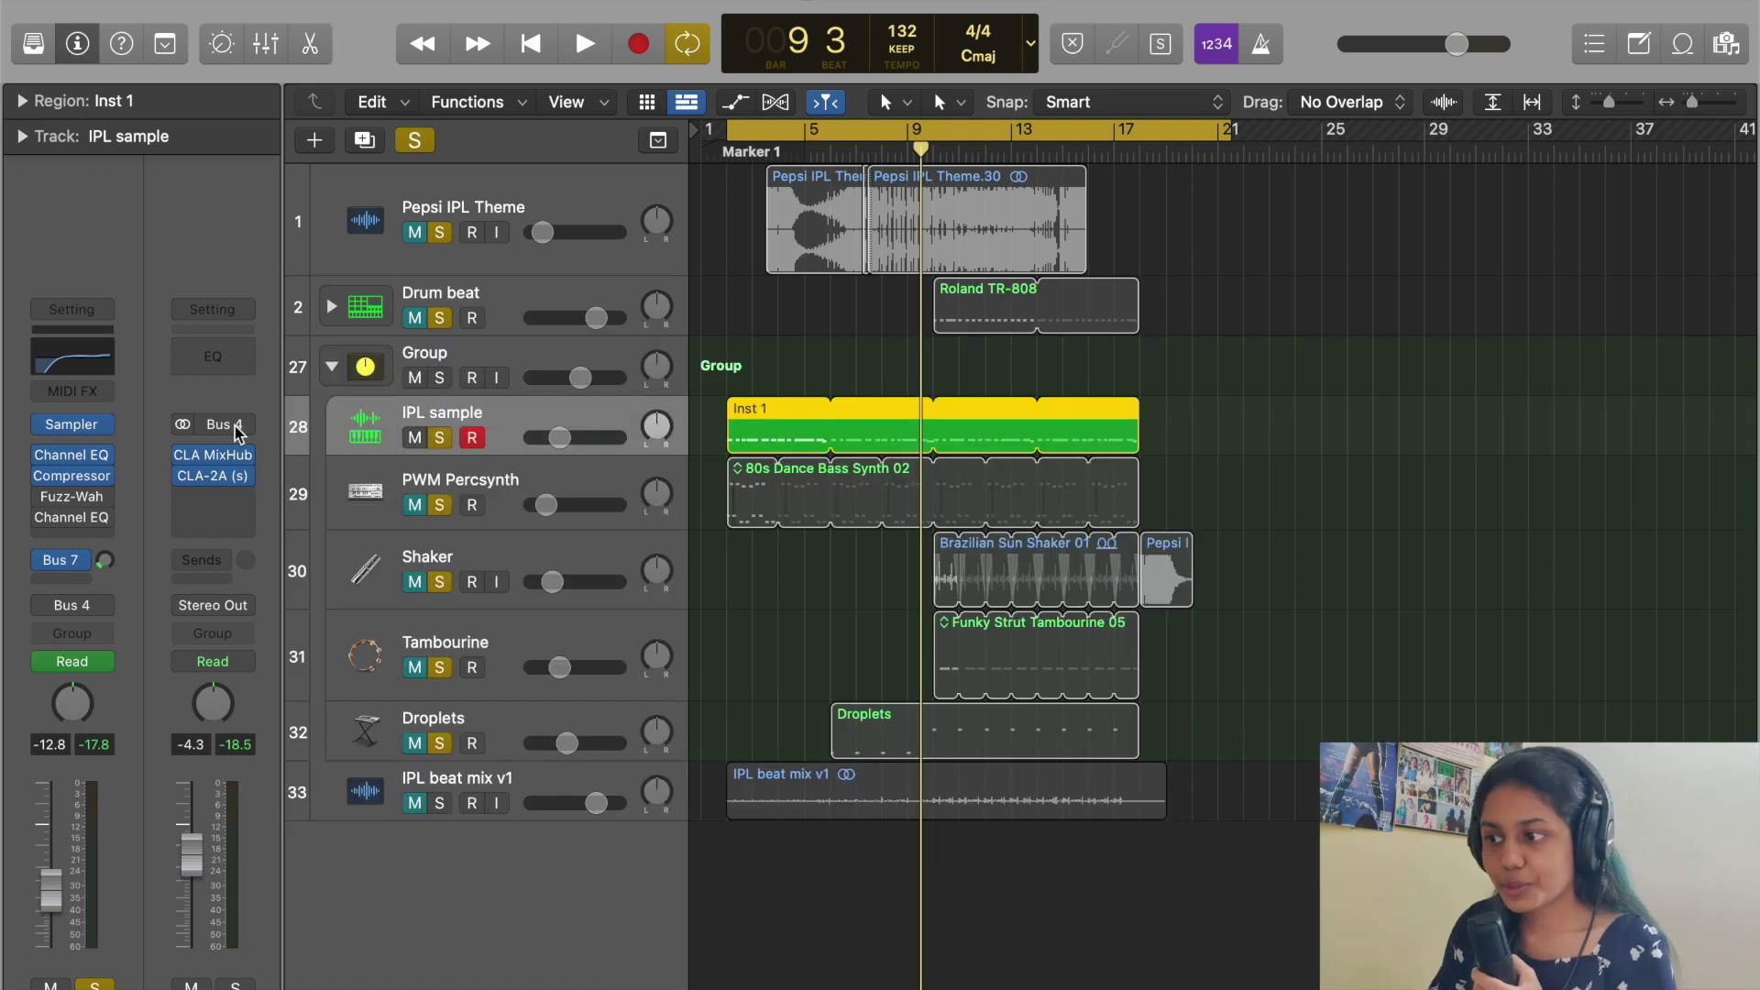
Step: Inspect the IPL sample's Channel EQ, close it, and bring up its Compressor
click(71, 455)
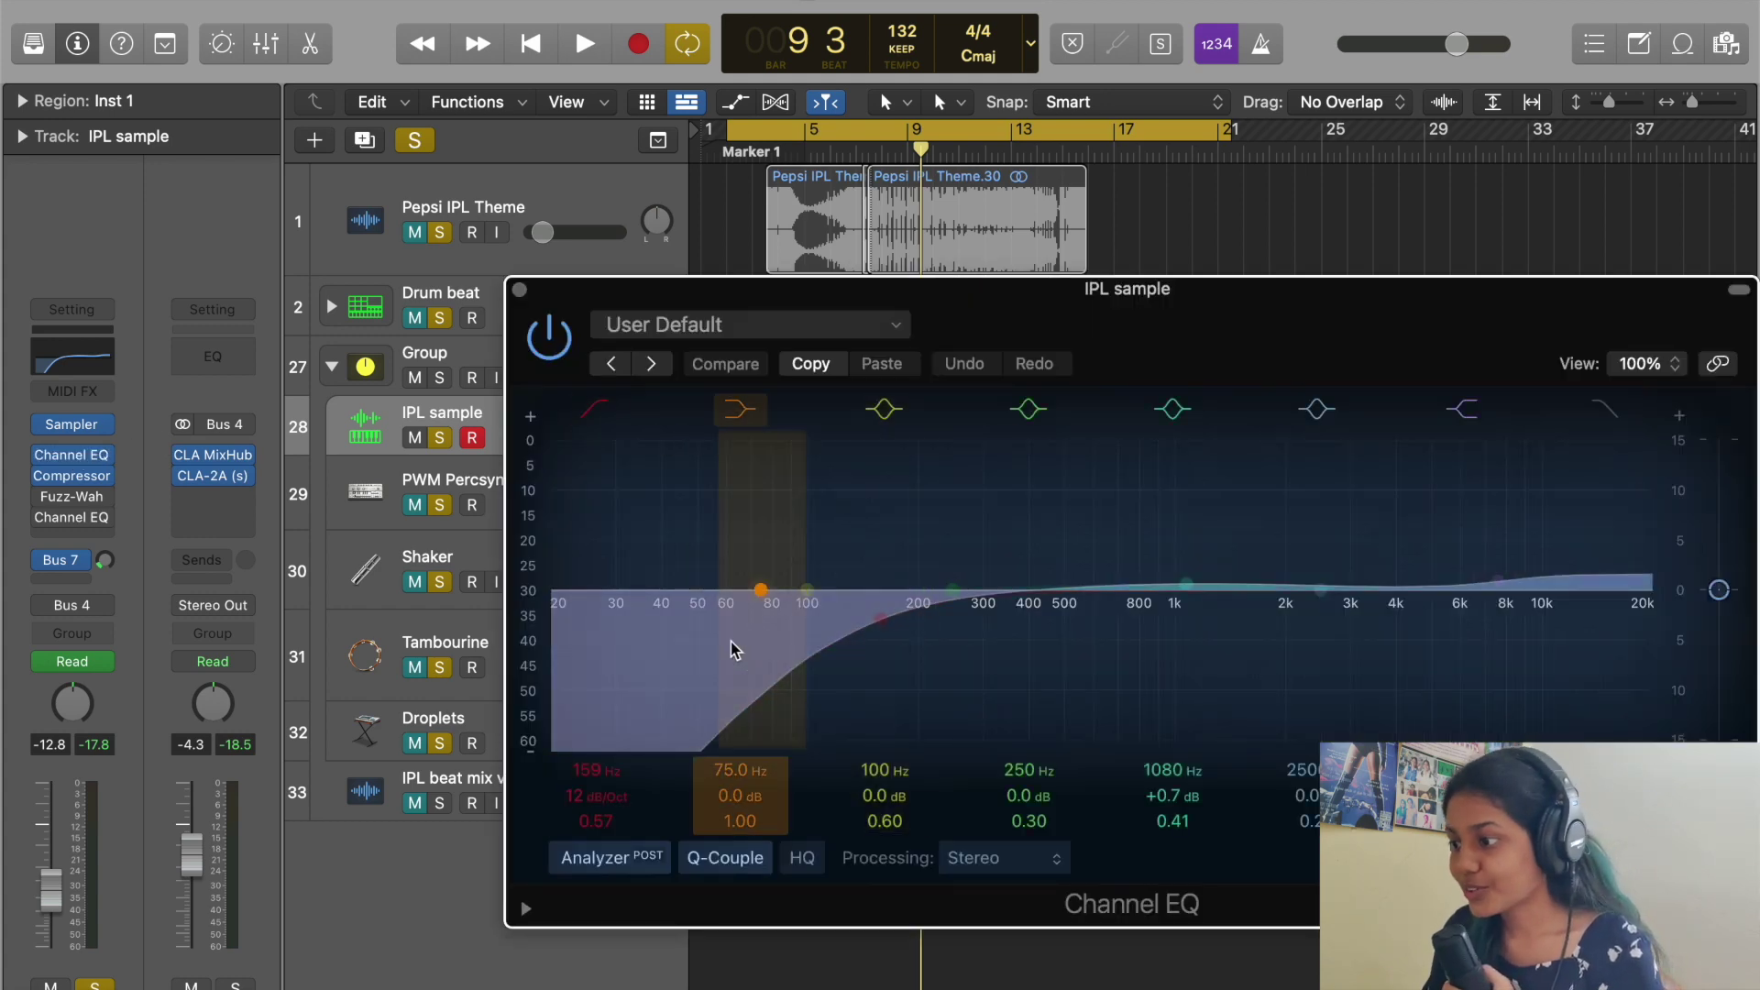
click(519, 289)
click(71, 476)
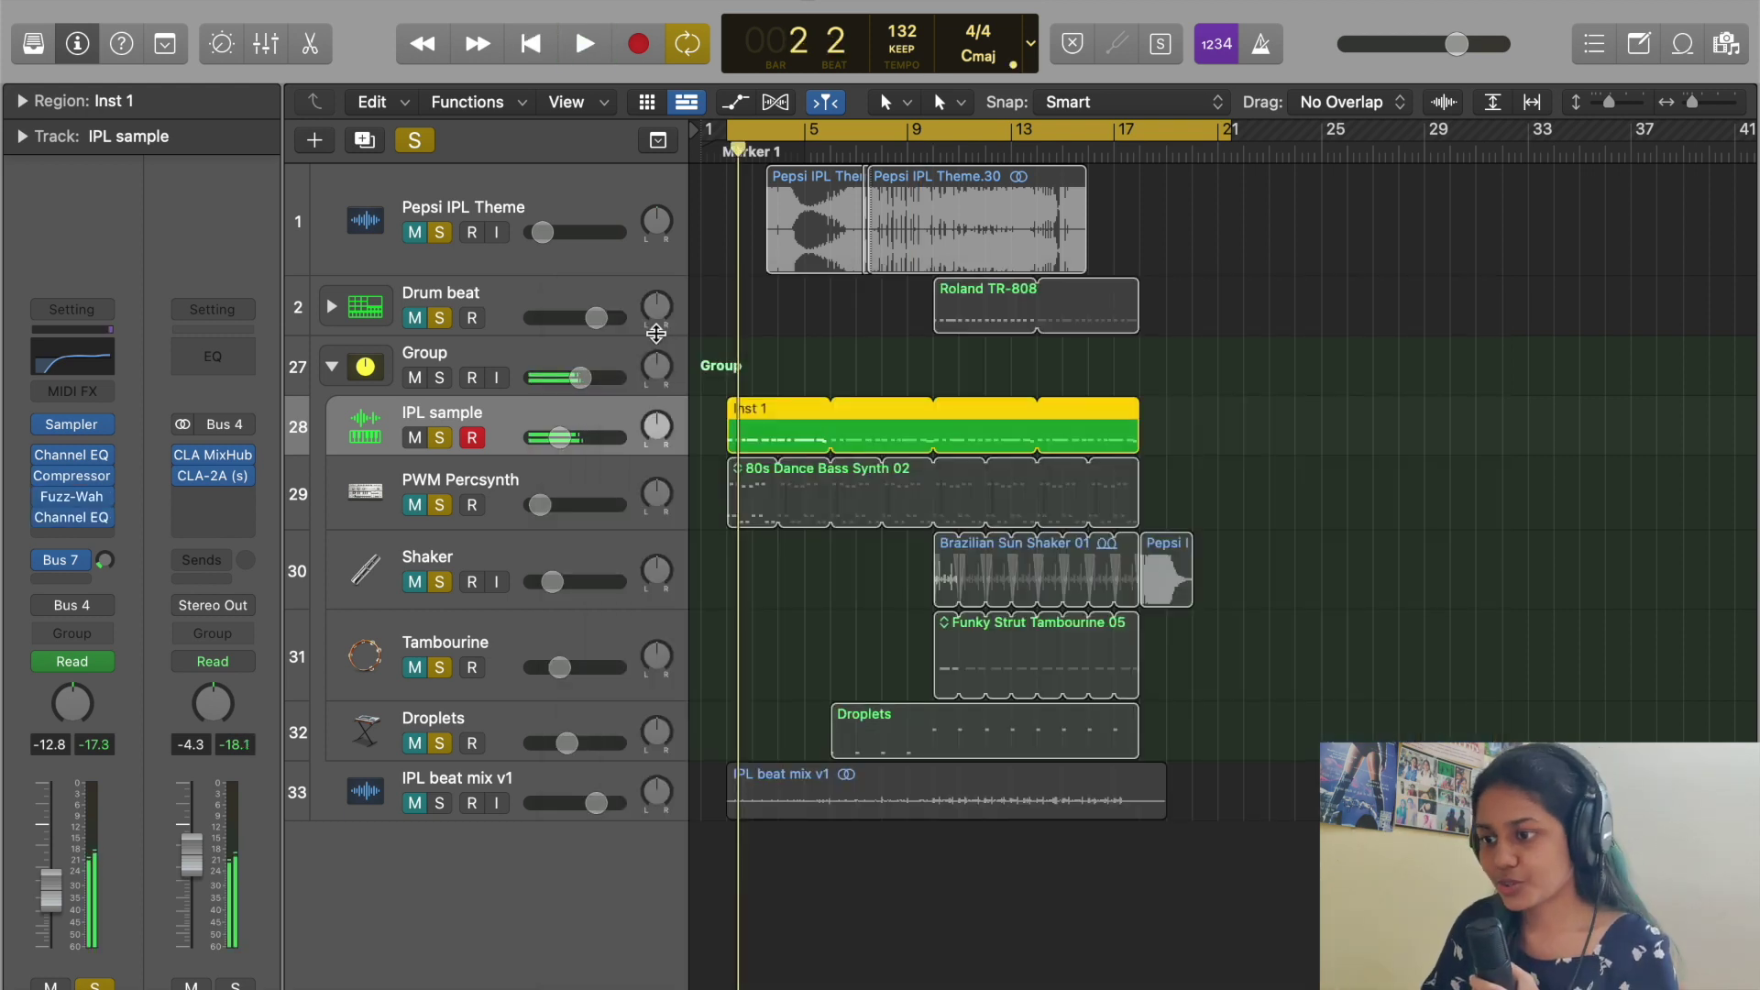
Step: Open the IPL sample's Fuzz-Wah plug-in and move its window lower on screen
click(73, 513)
click(74, 503)
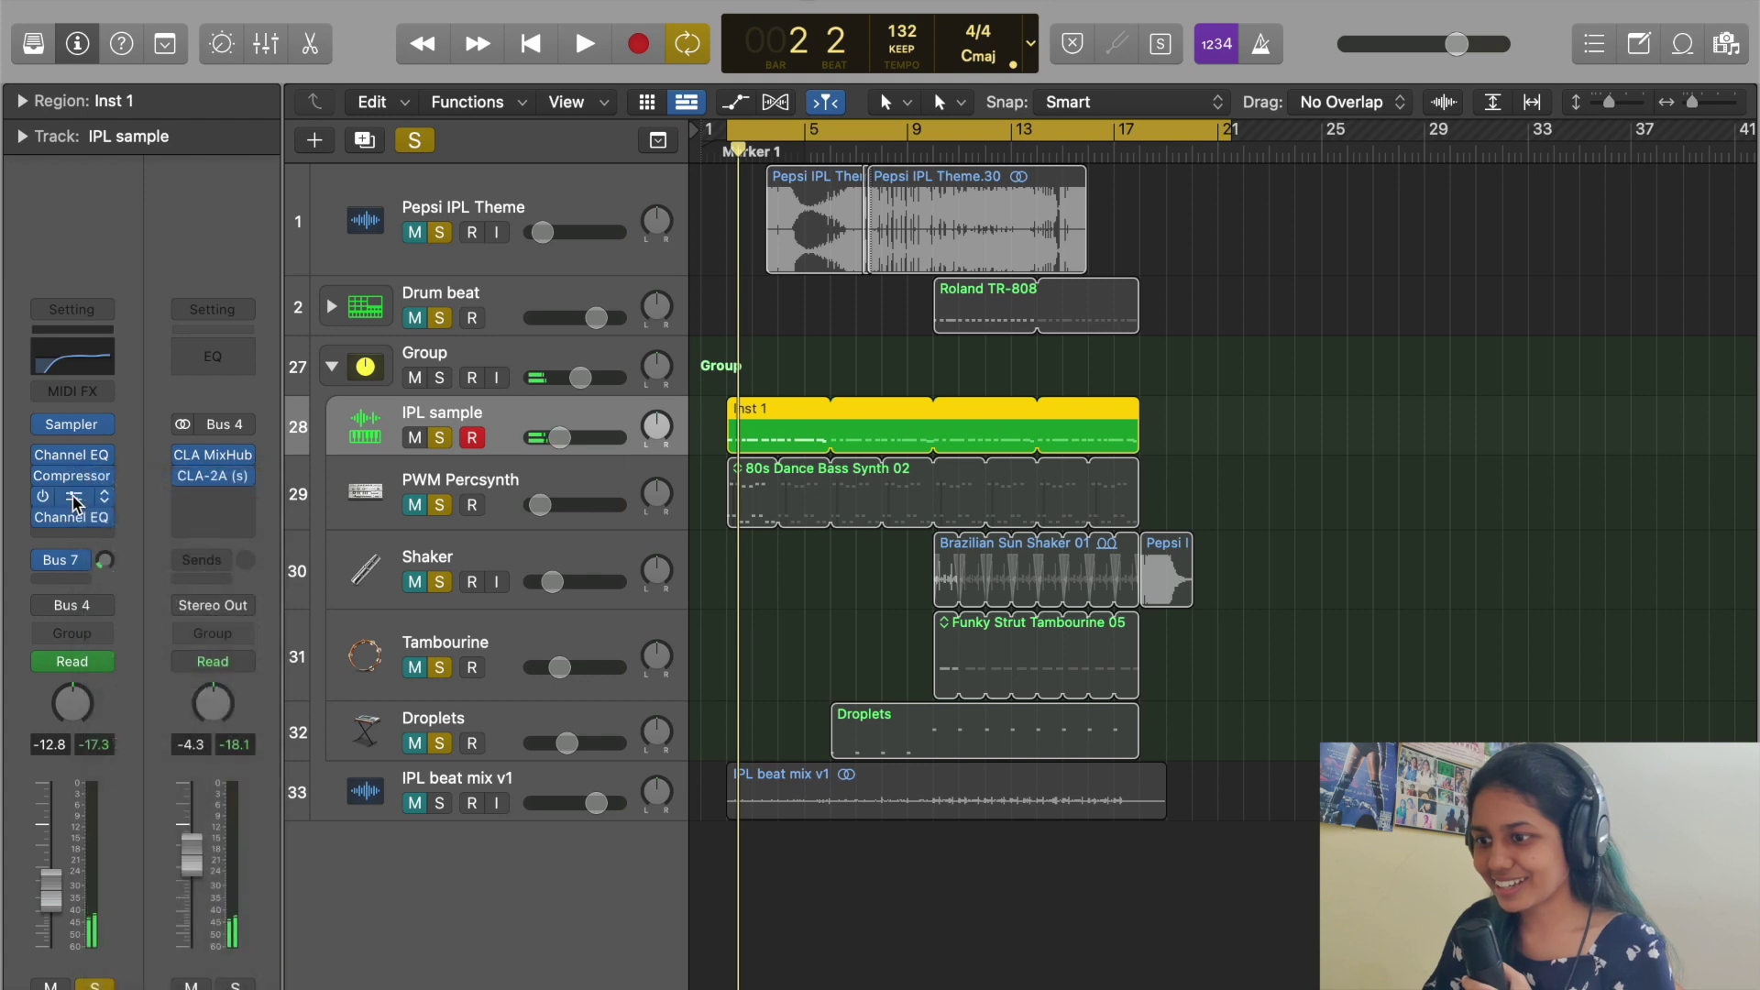
click(74, 499)
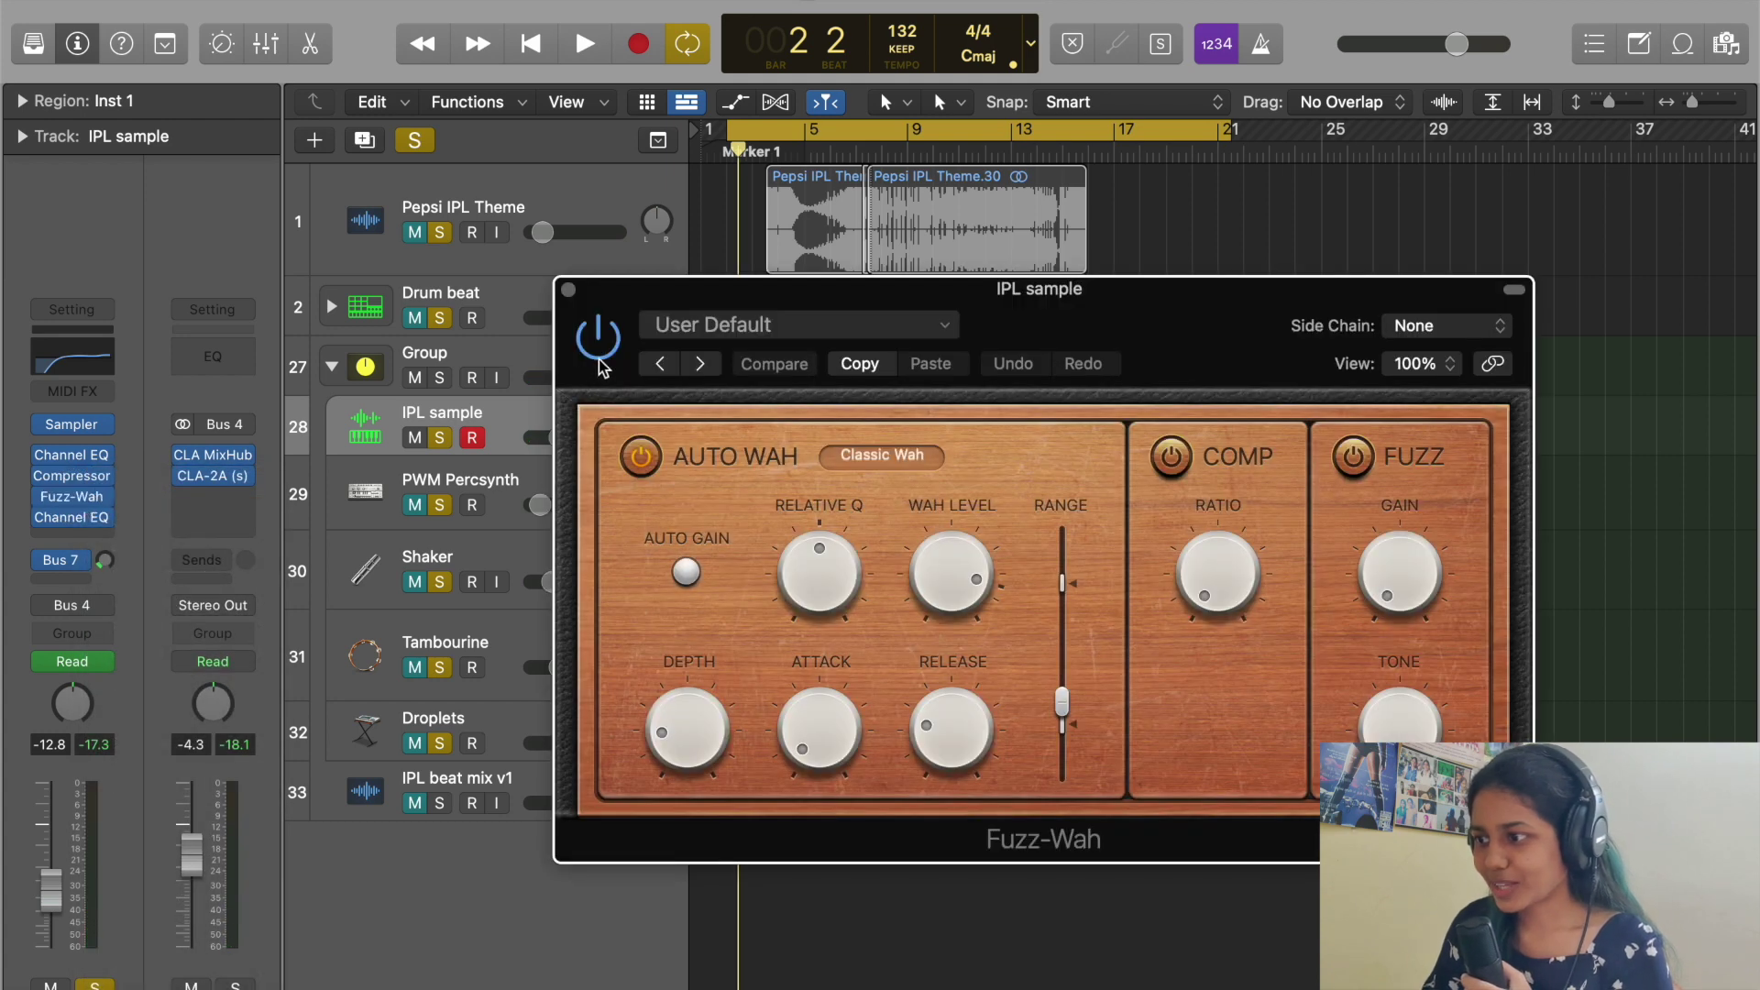
drag(657, 293, 646, 370)
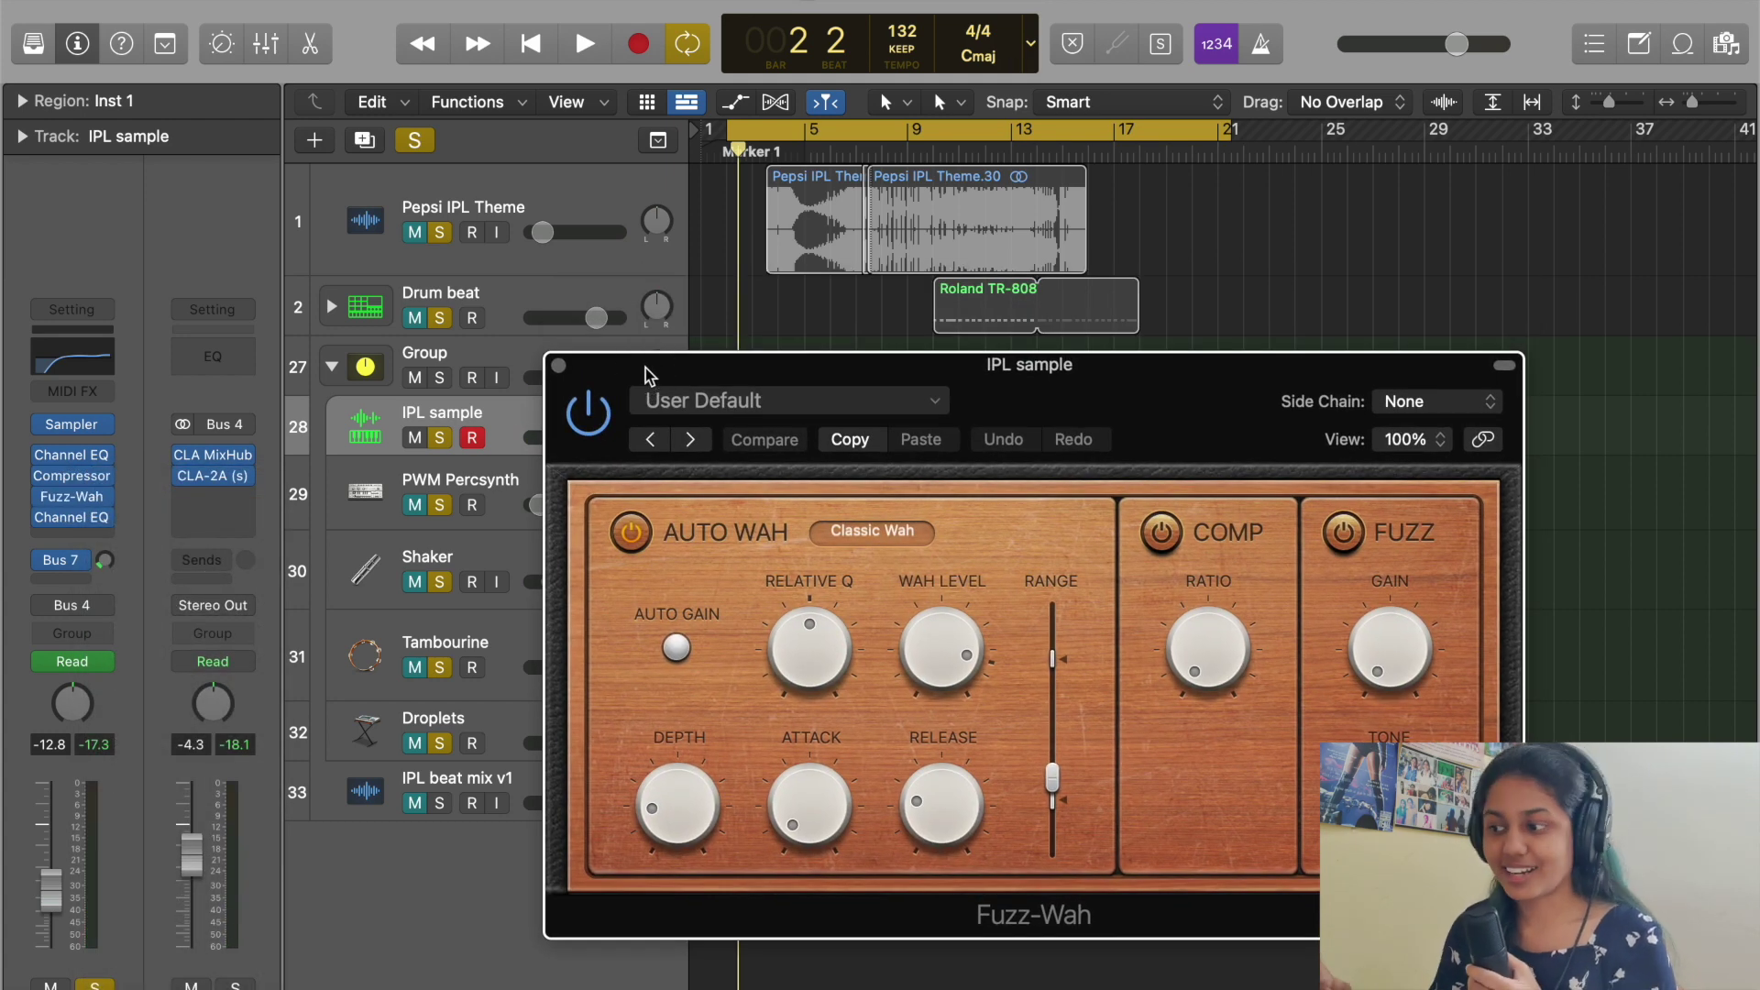
Step: Compare Fuzz-Wah bypassed and active during playback, leave it on, and show automation lanes
click(595, 426)
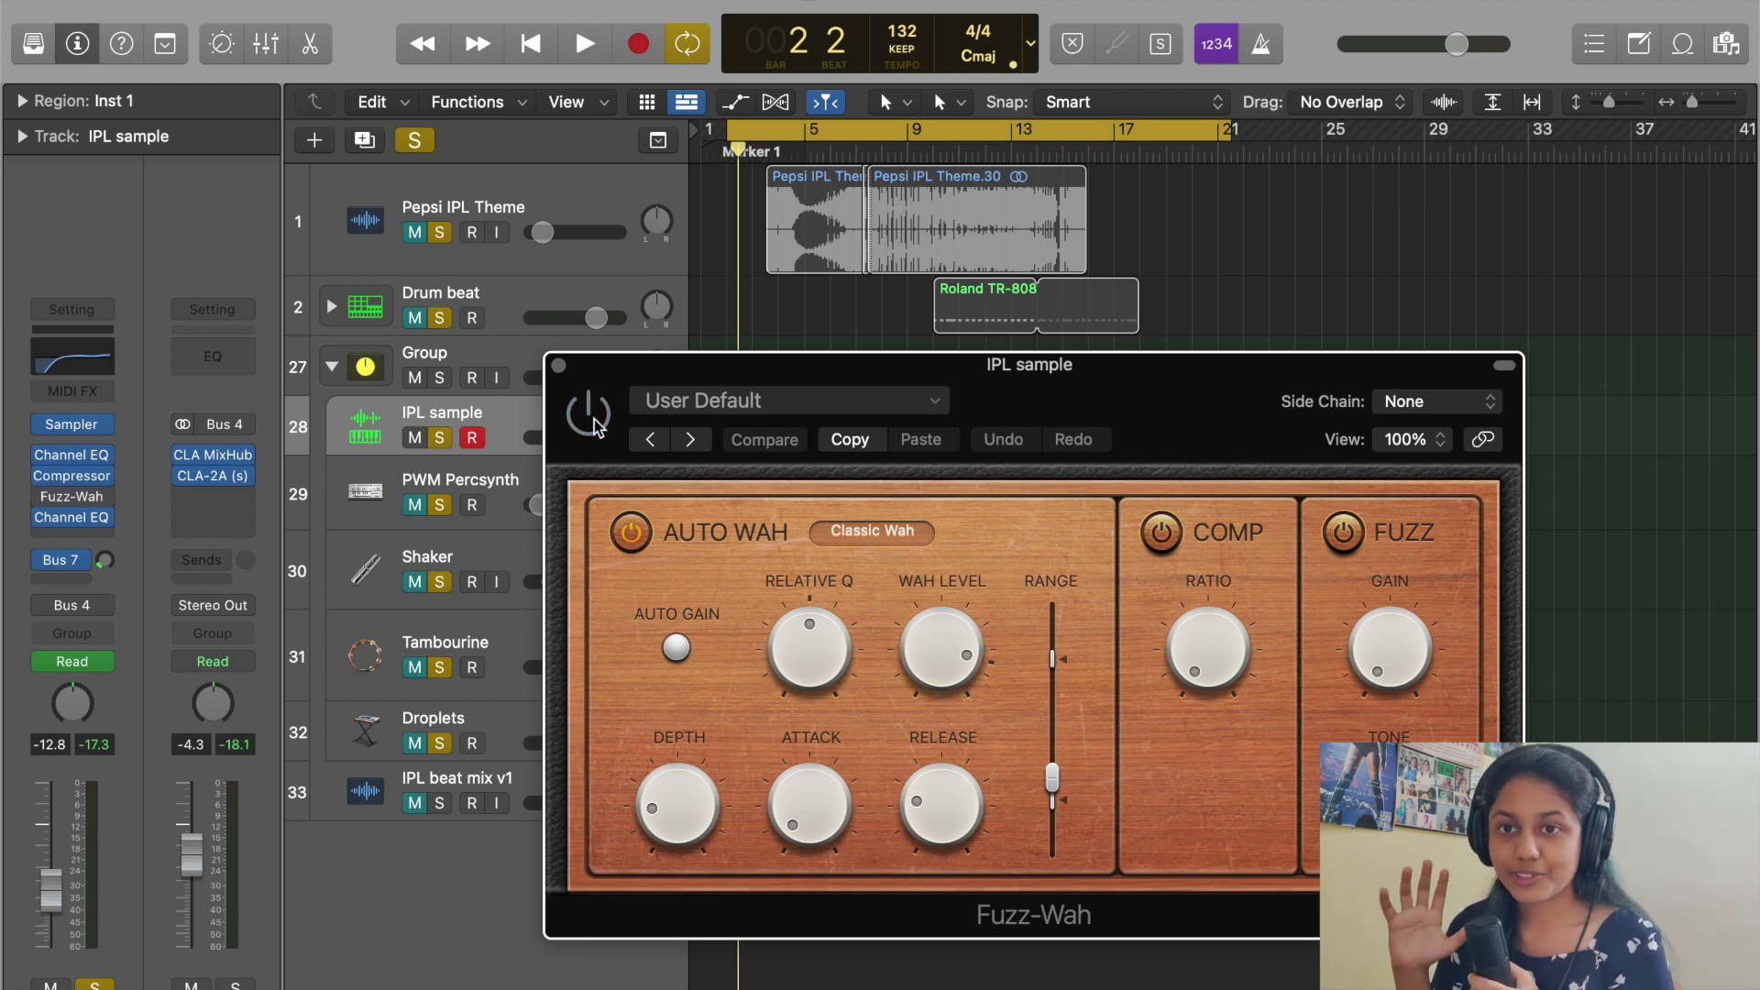
click(595, 426)
key(space)
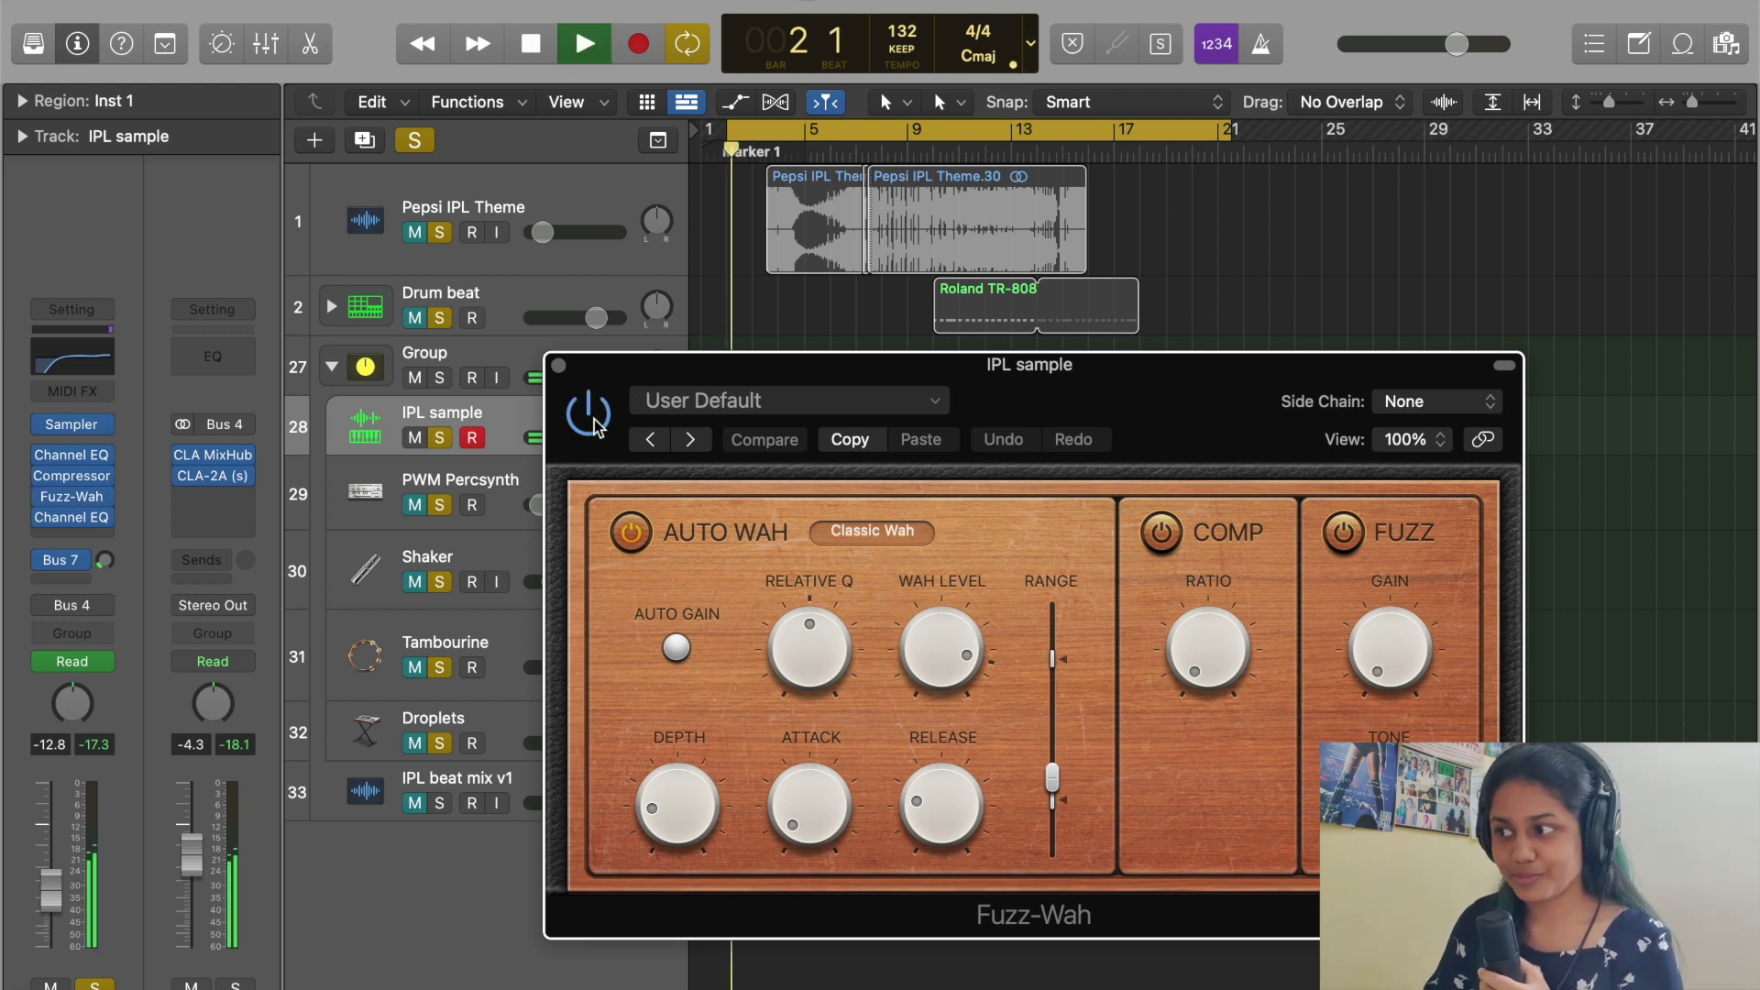
click(595, 422)
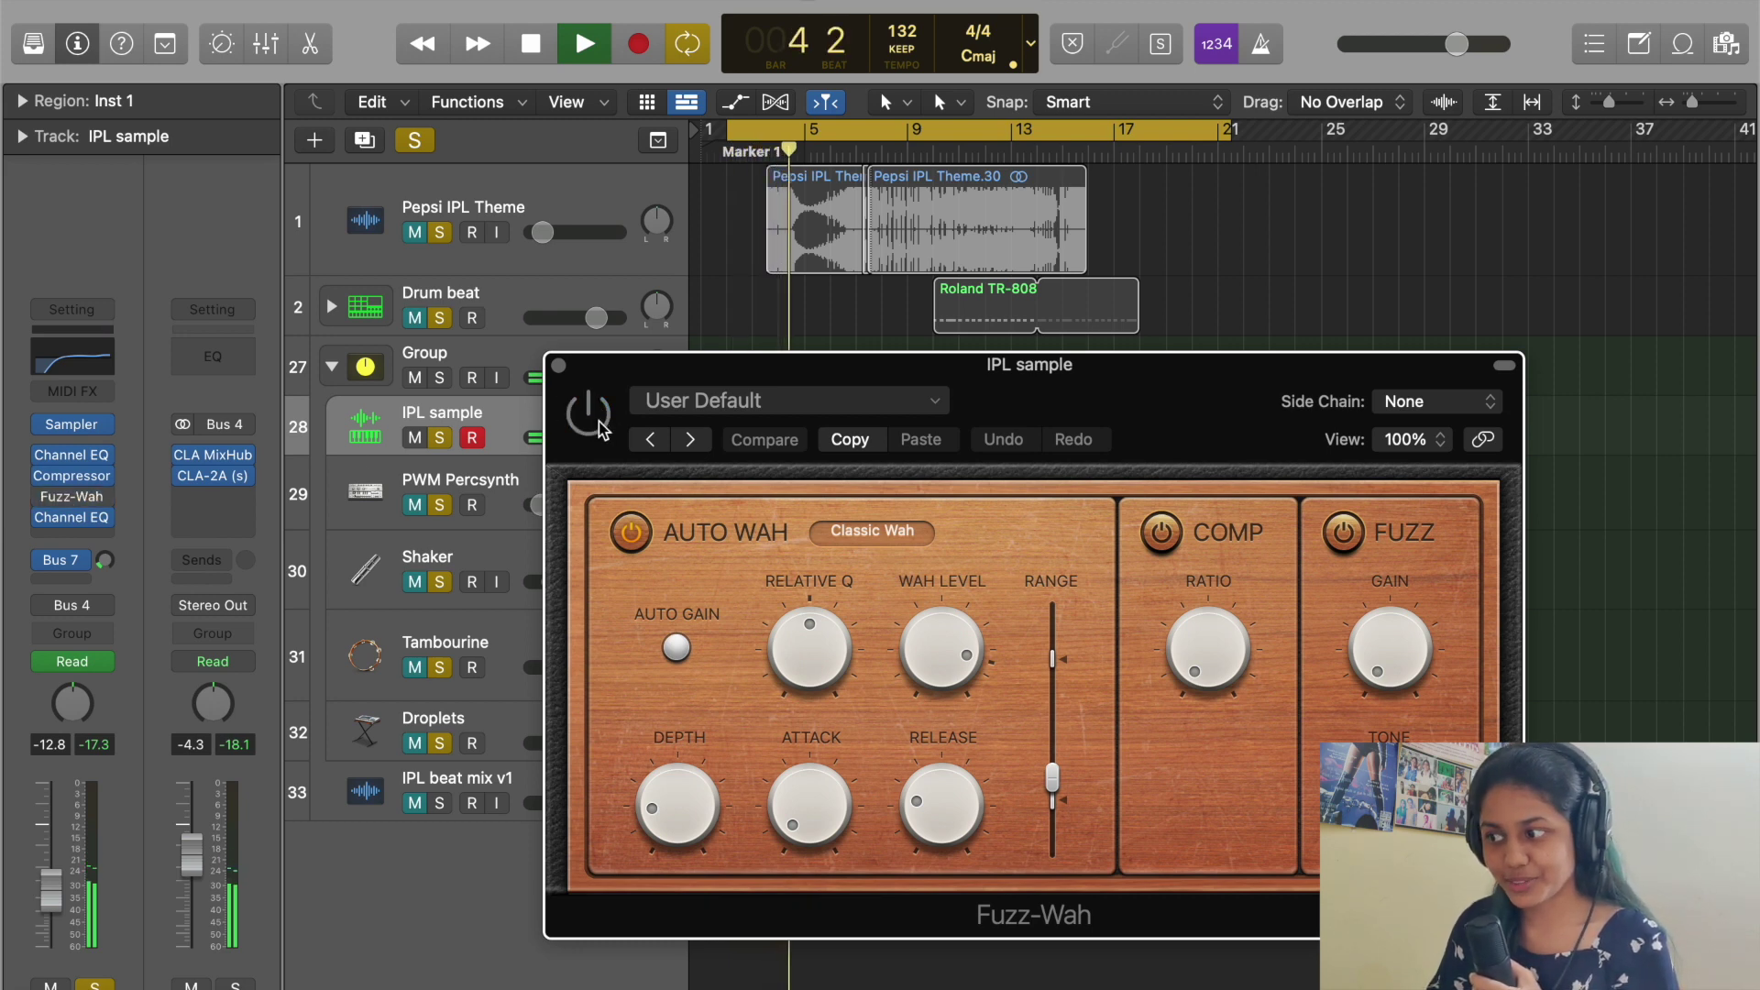
click(593, 424)
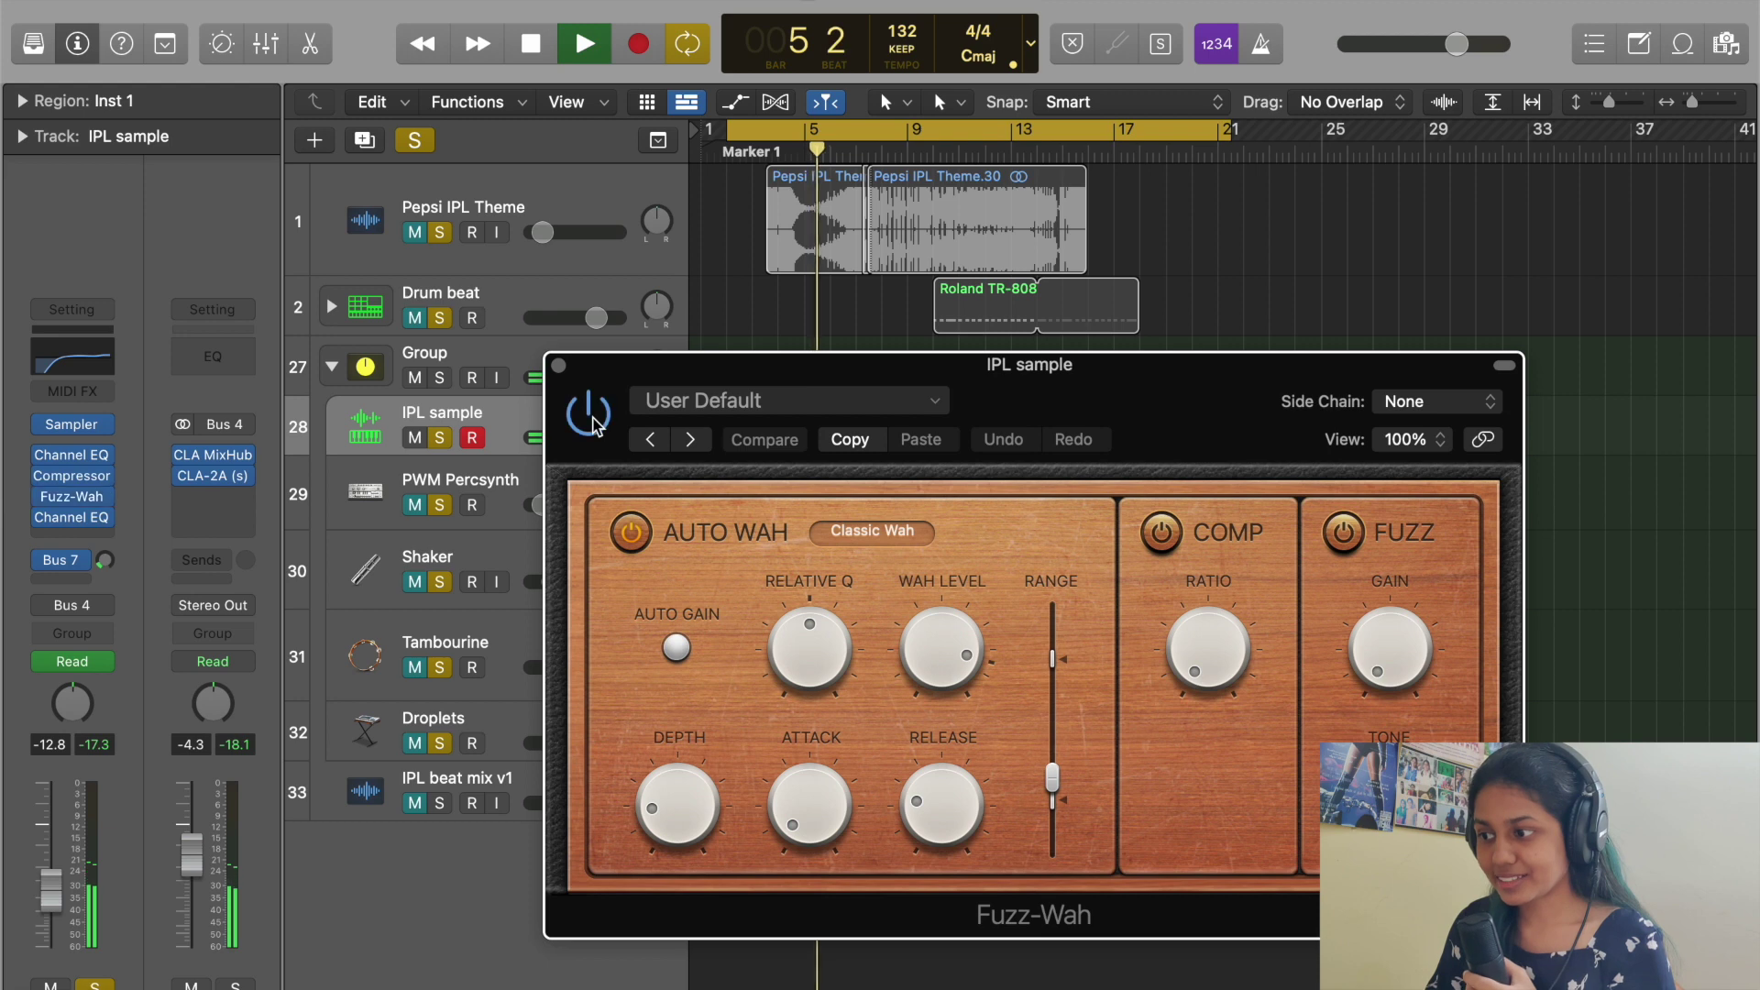
key(space)
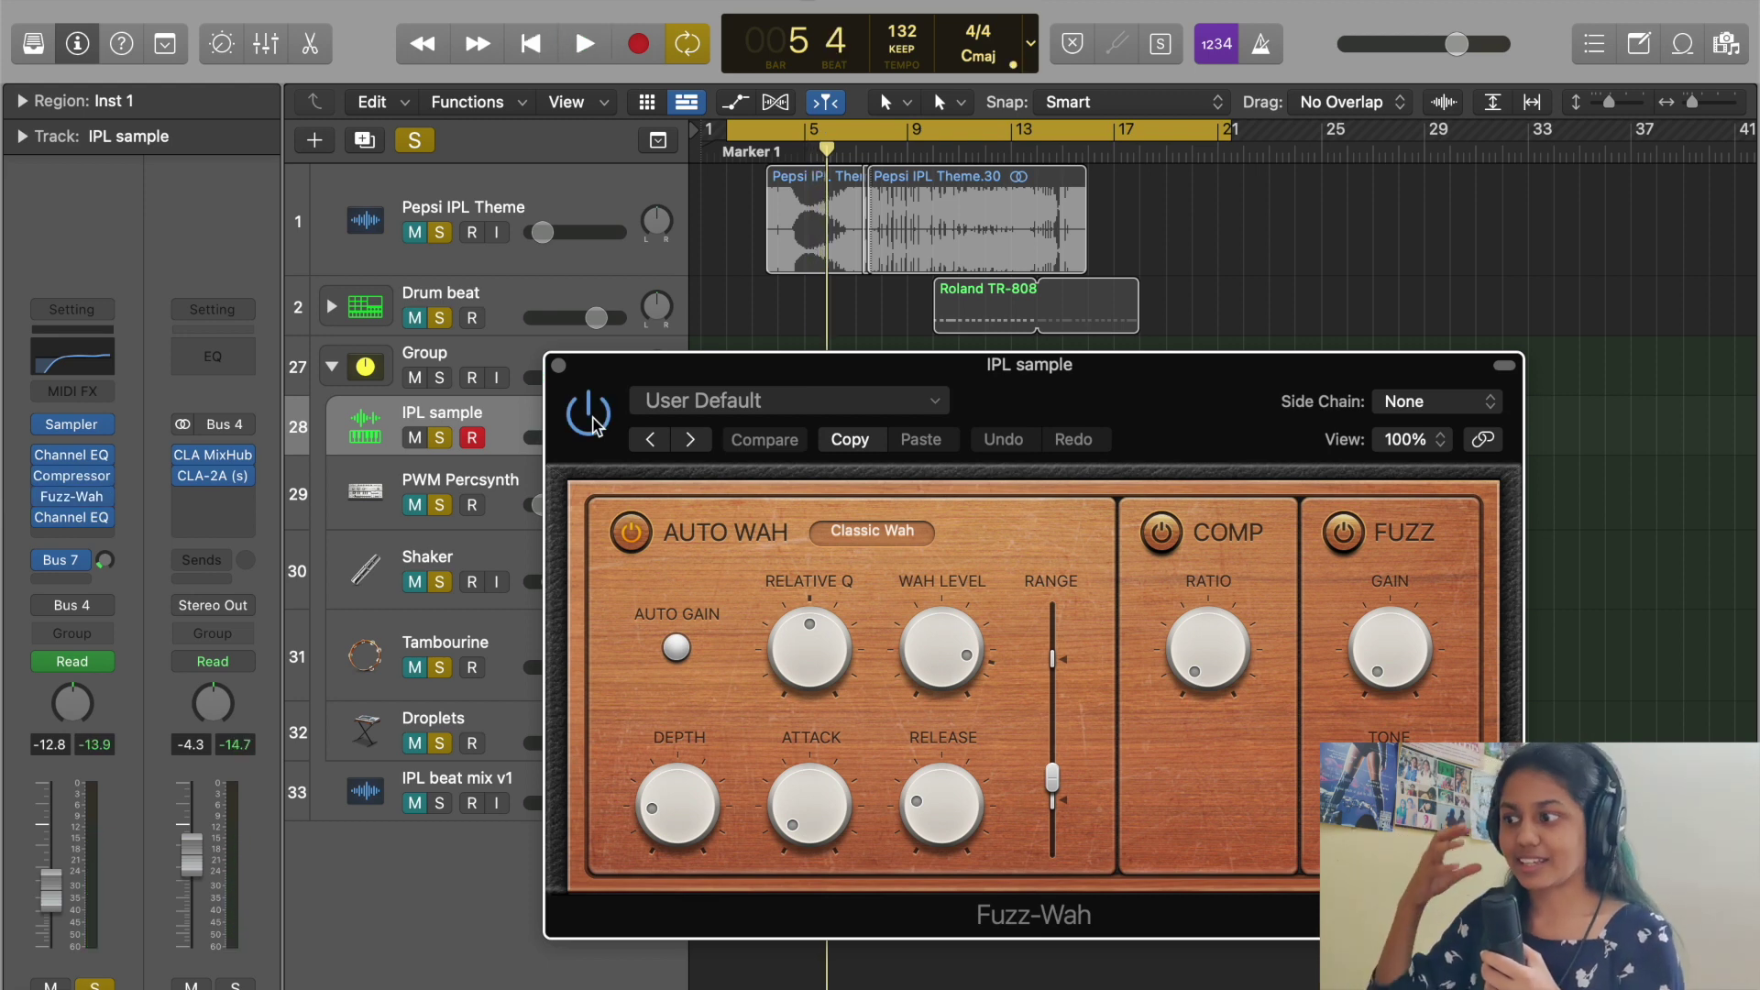
click(559, 366)
key(a)
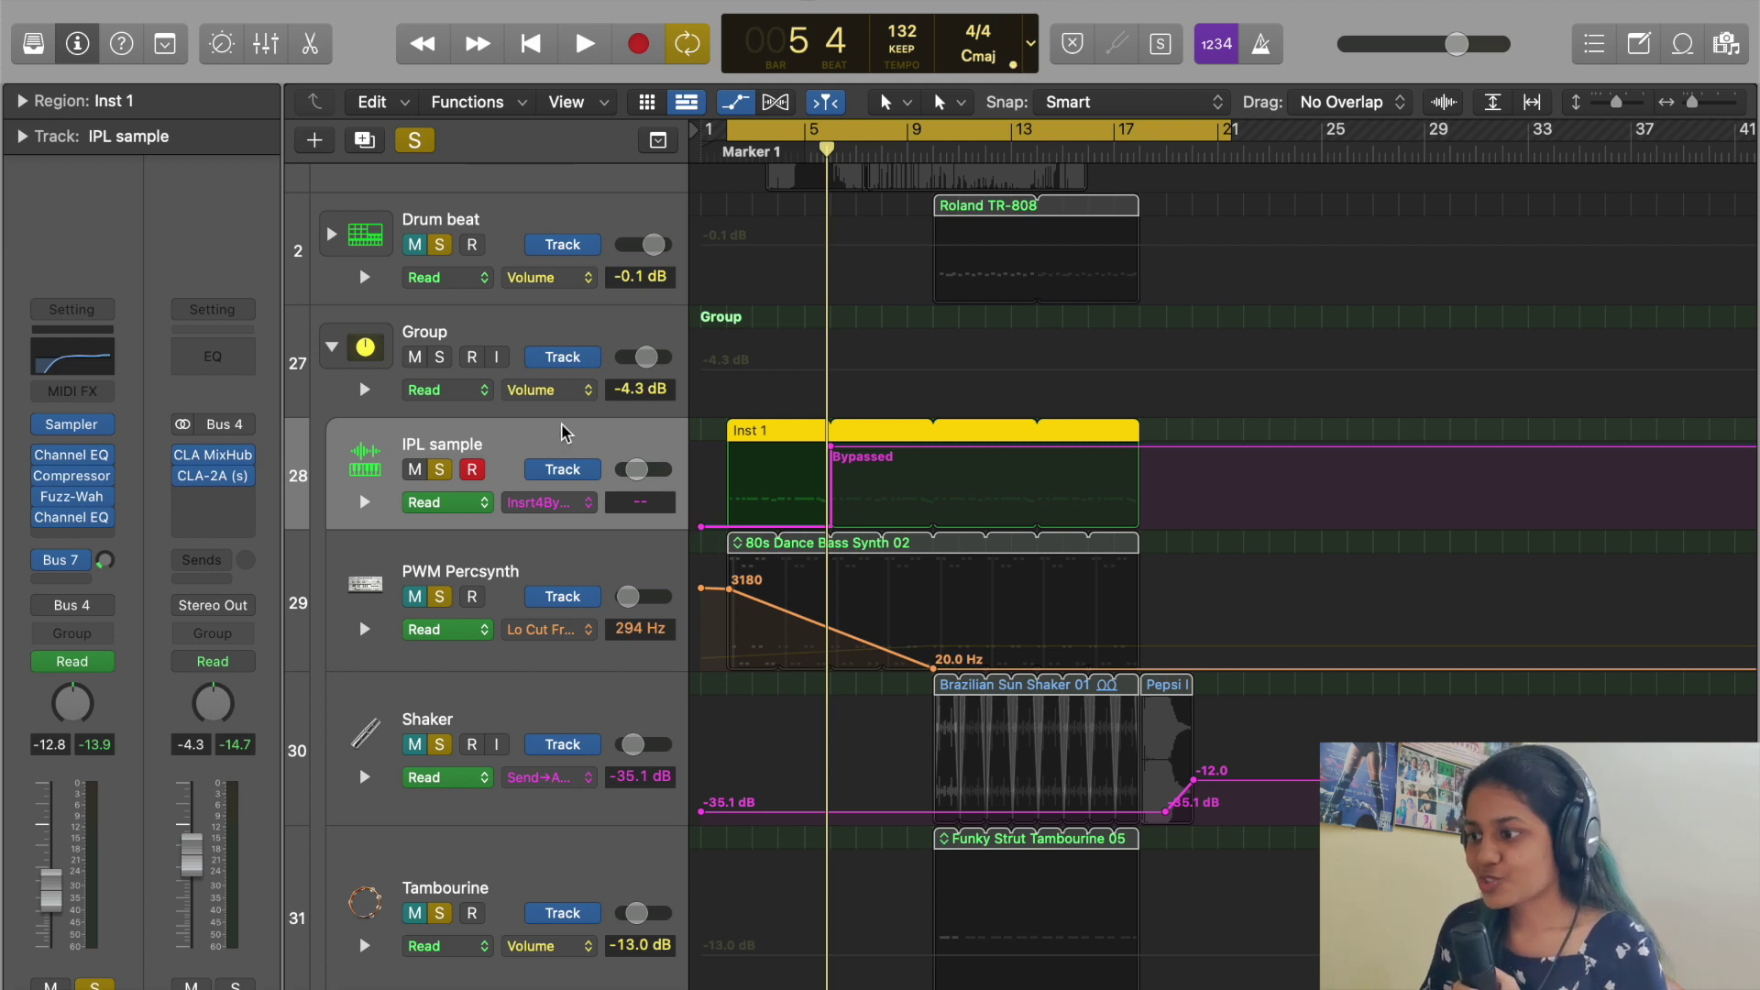
Step: Play the beat from the song's start past bar 5, hiding the automation lanes before stopping
double_click(720, 154)
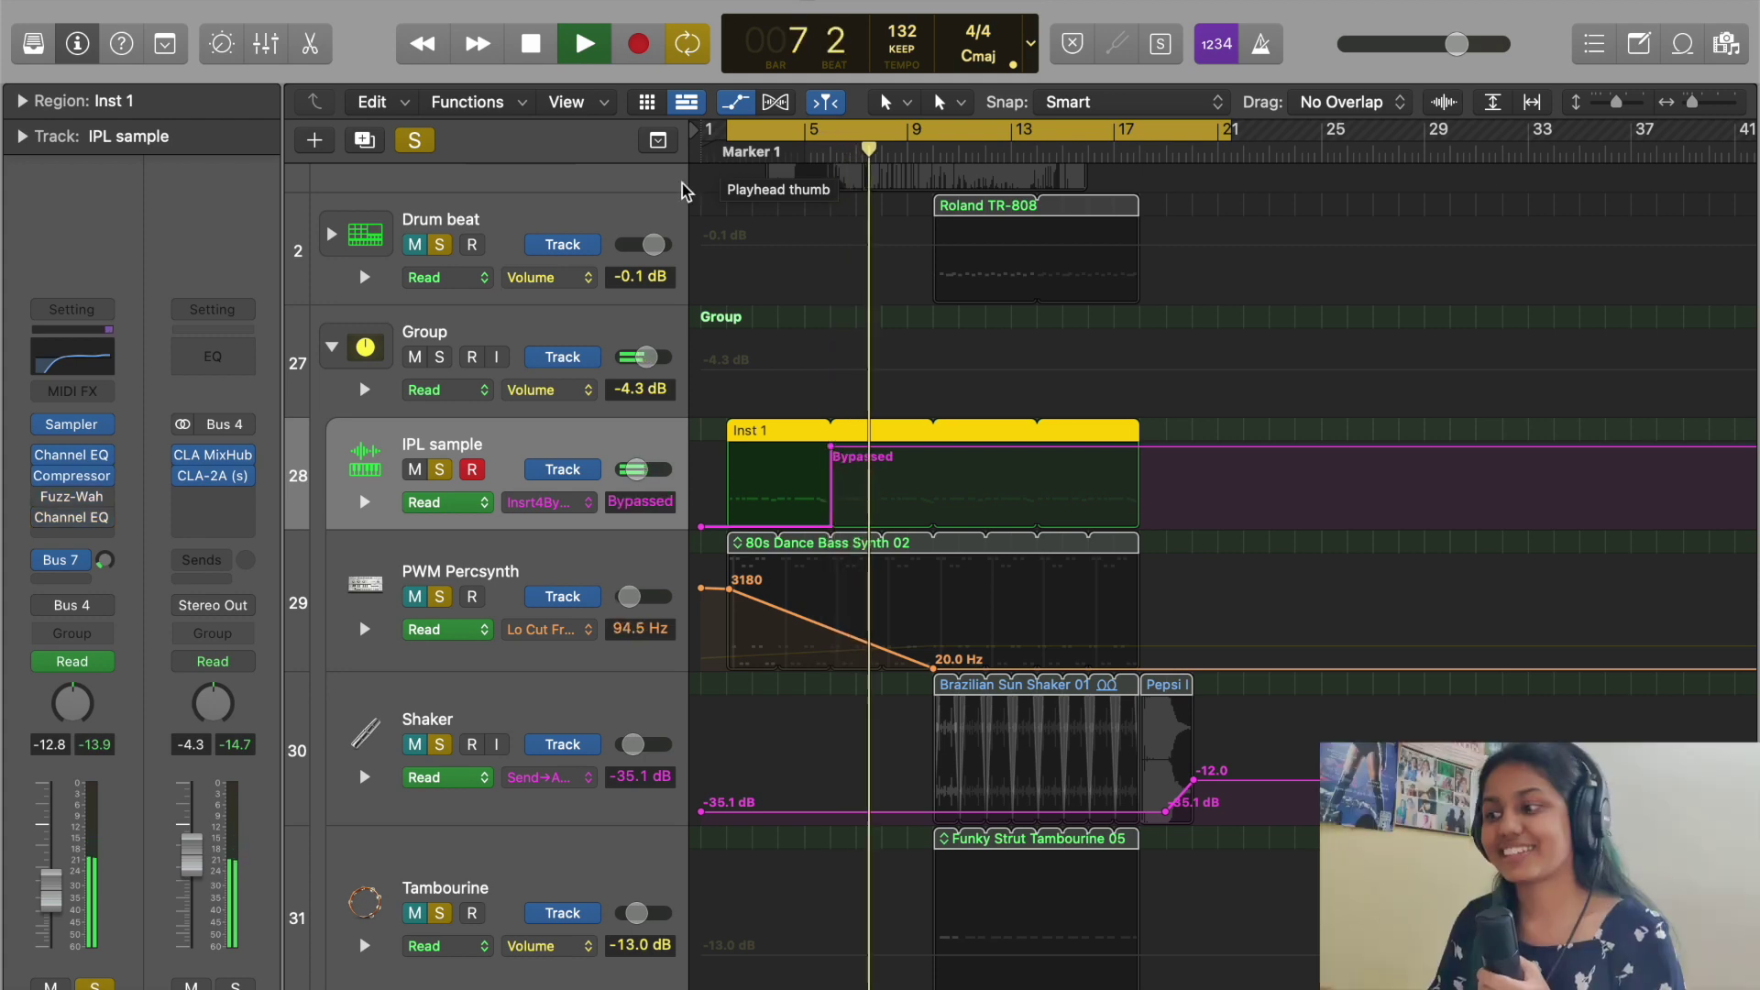
key(a)
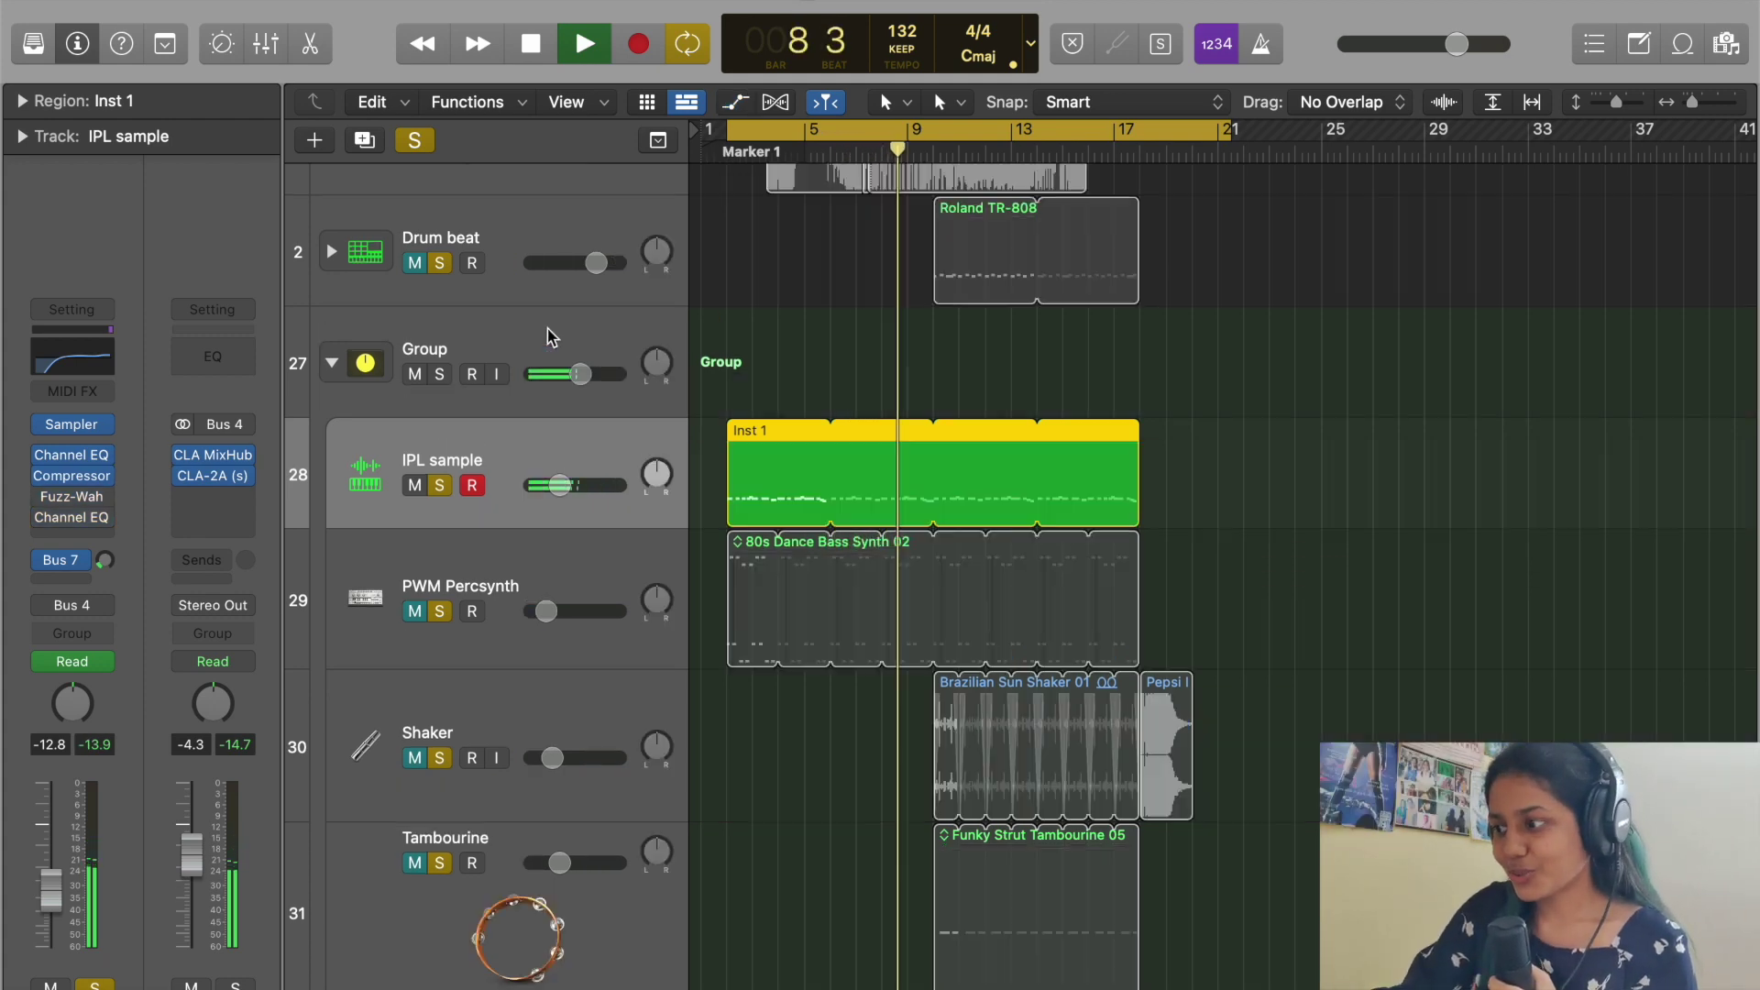
key(space)
mouse_move(92, 518)
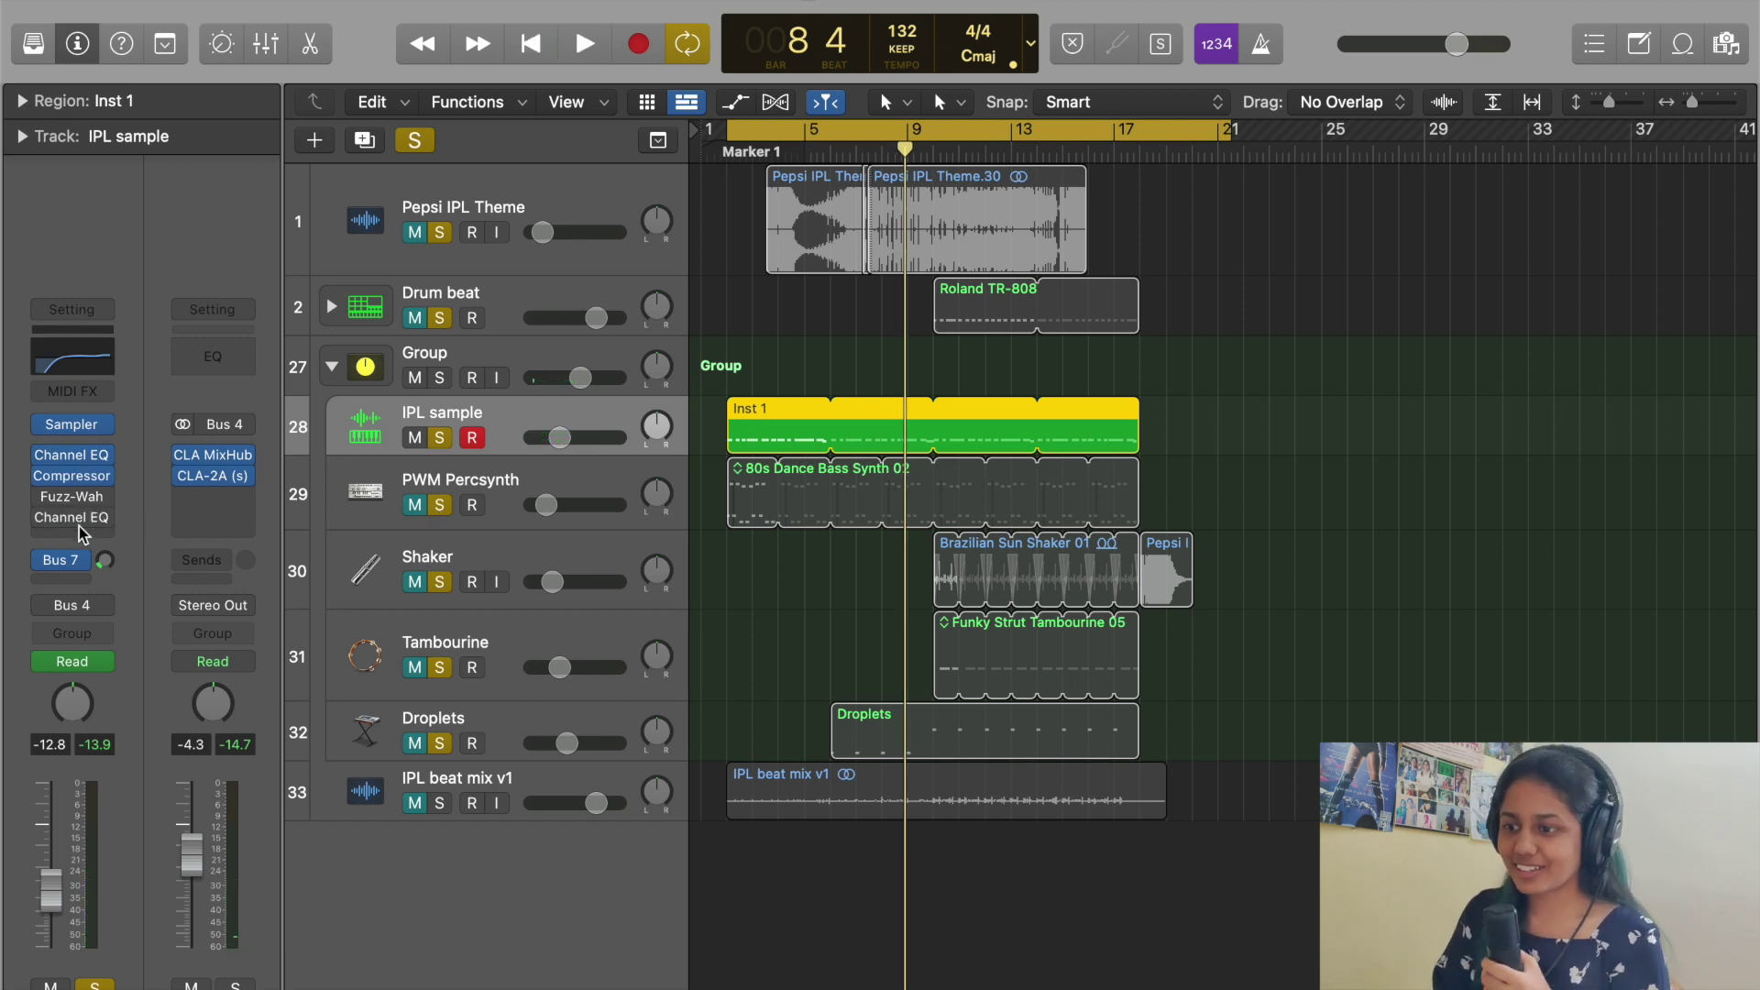
Step: Lower the IPL sample Channel EQ's high-cut to trim the highs, then replay the beat
click(78, 517)
drag(1494, 596, 1405, 629)
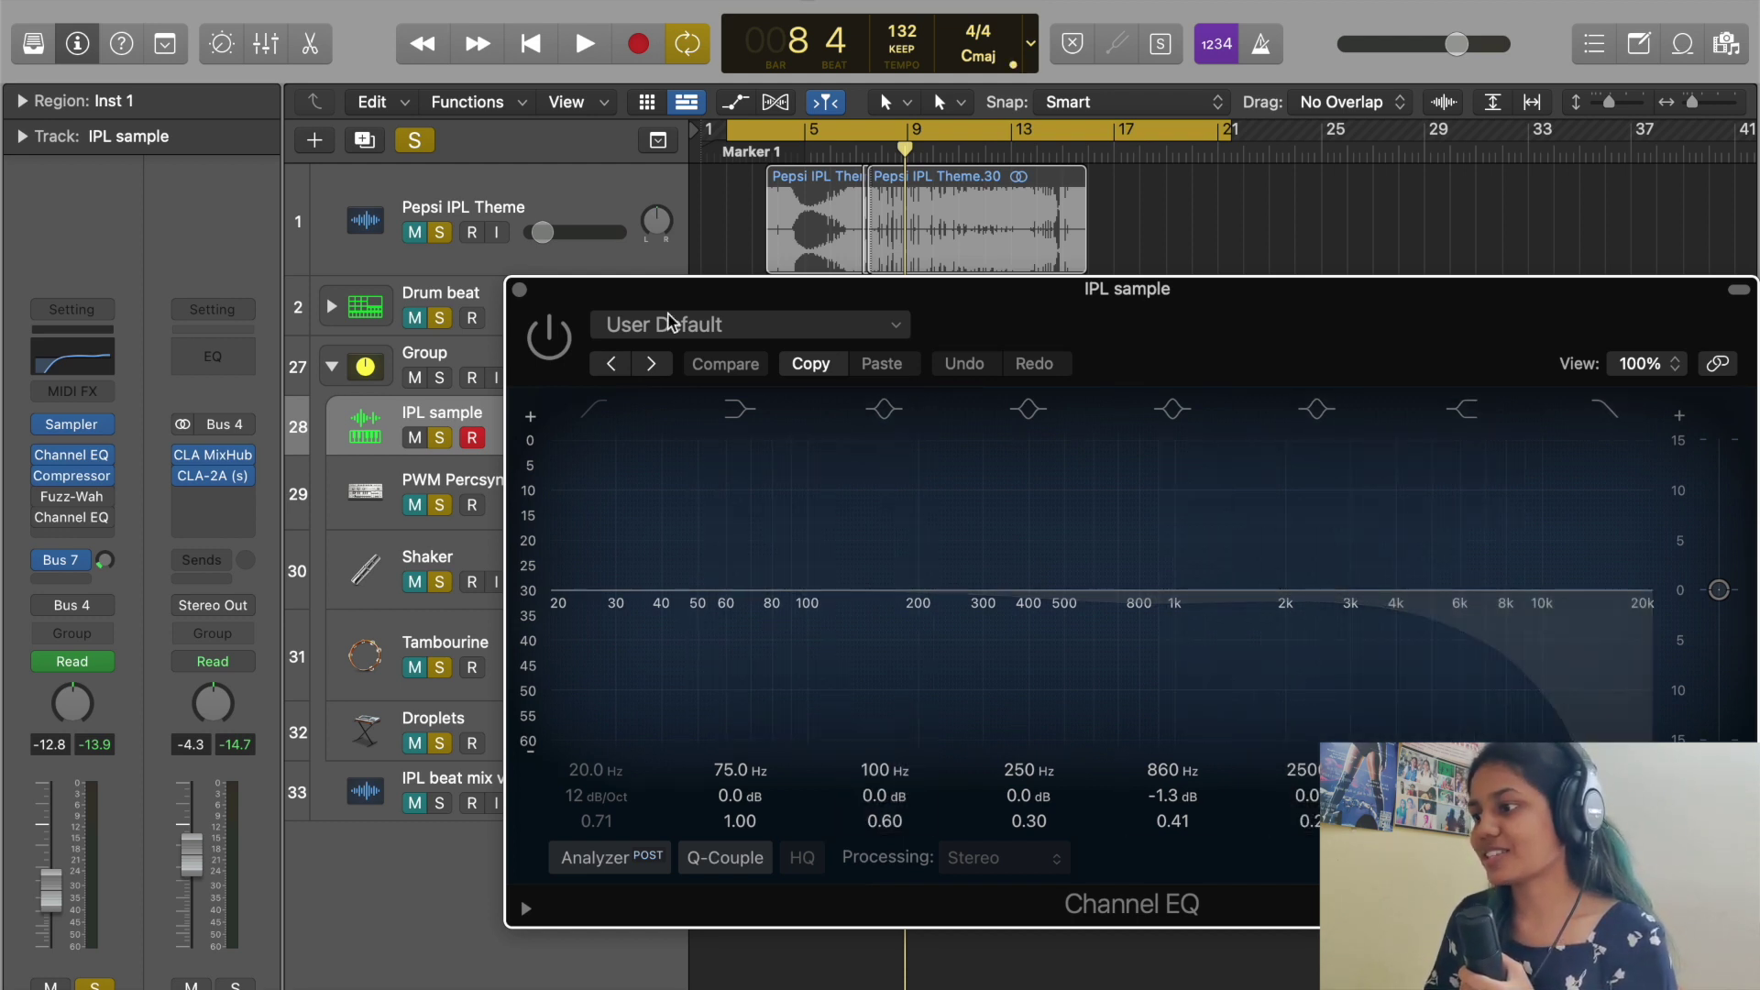
click(520, 290)
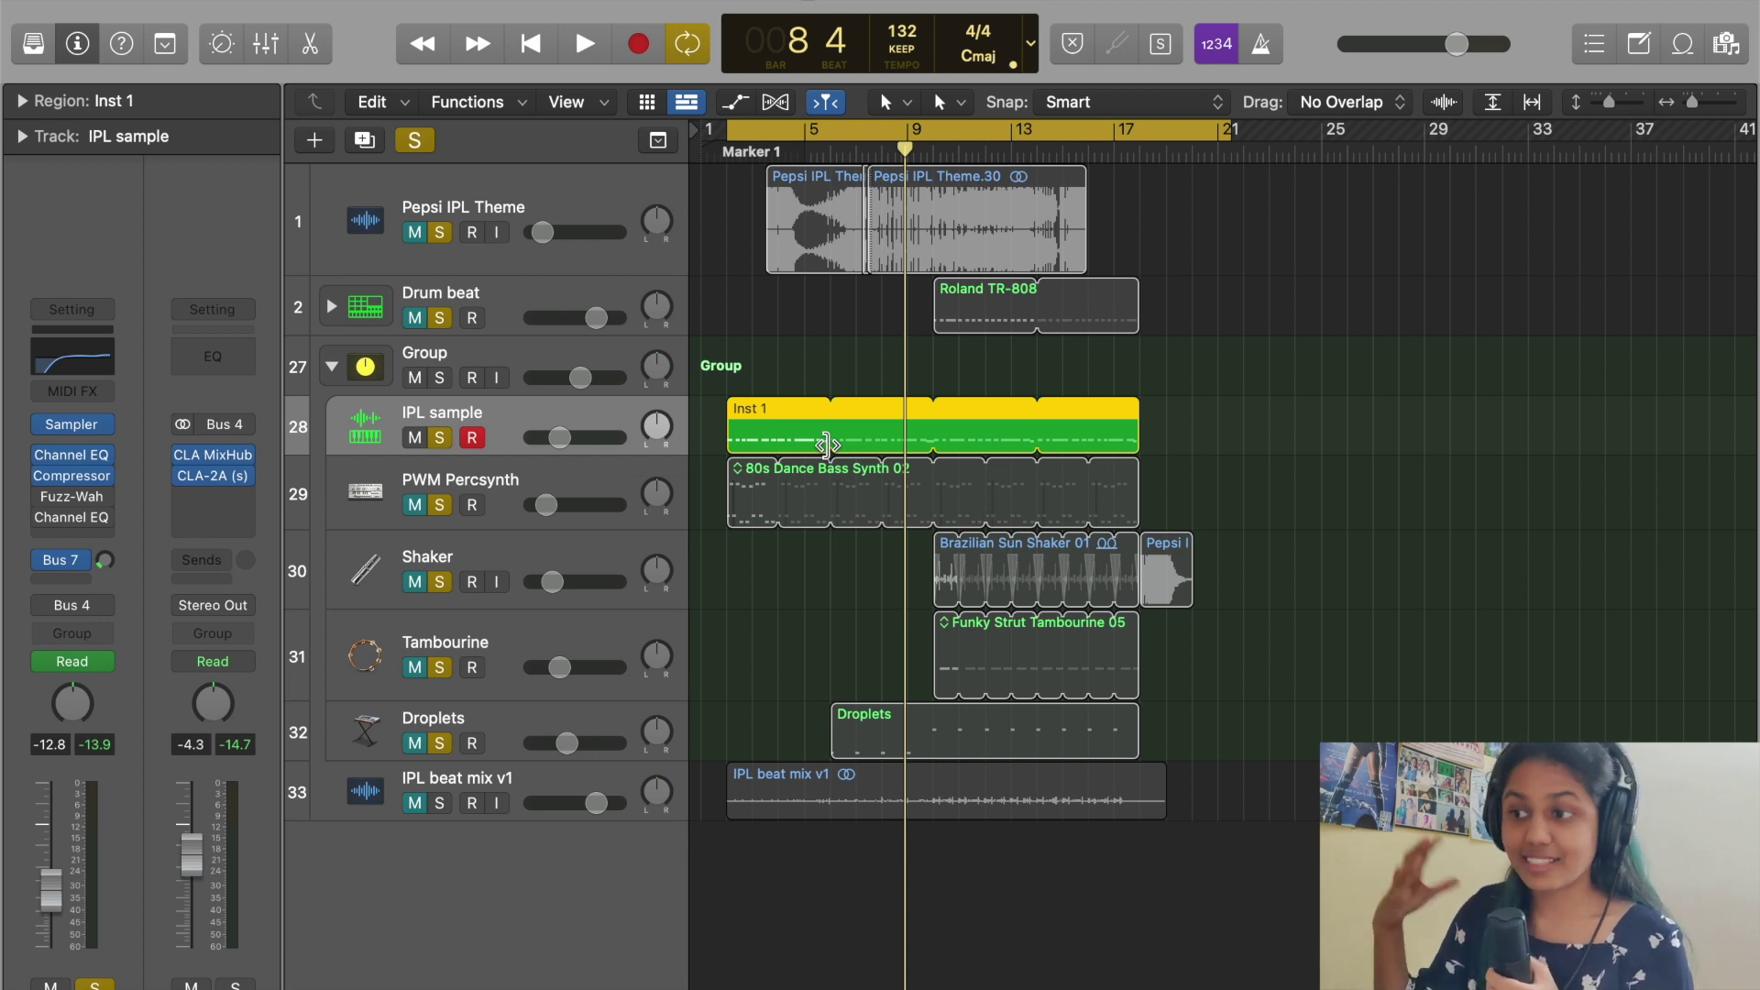
key(space)
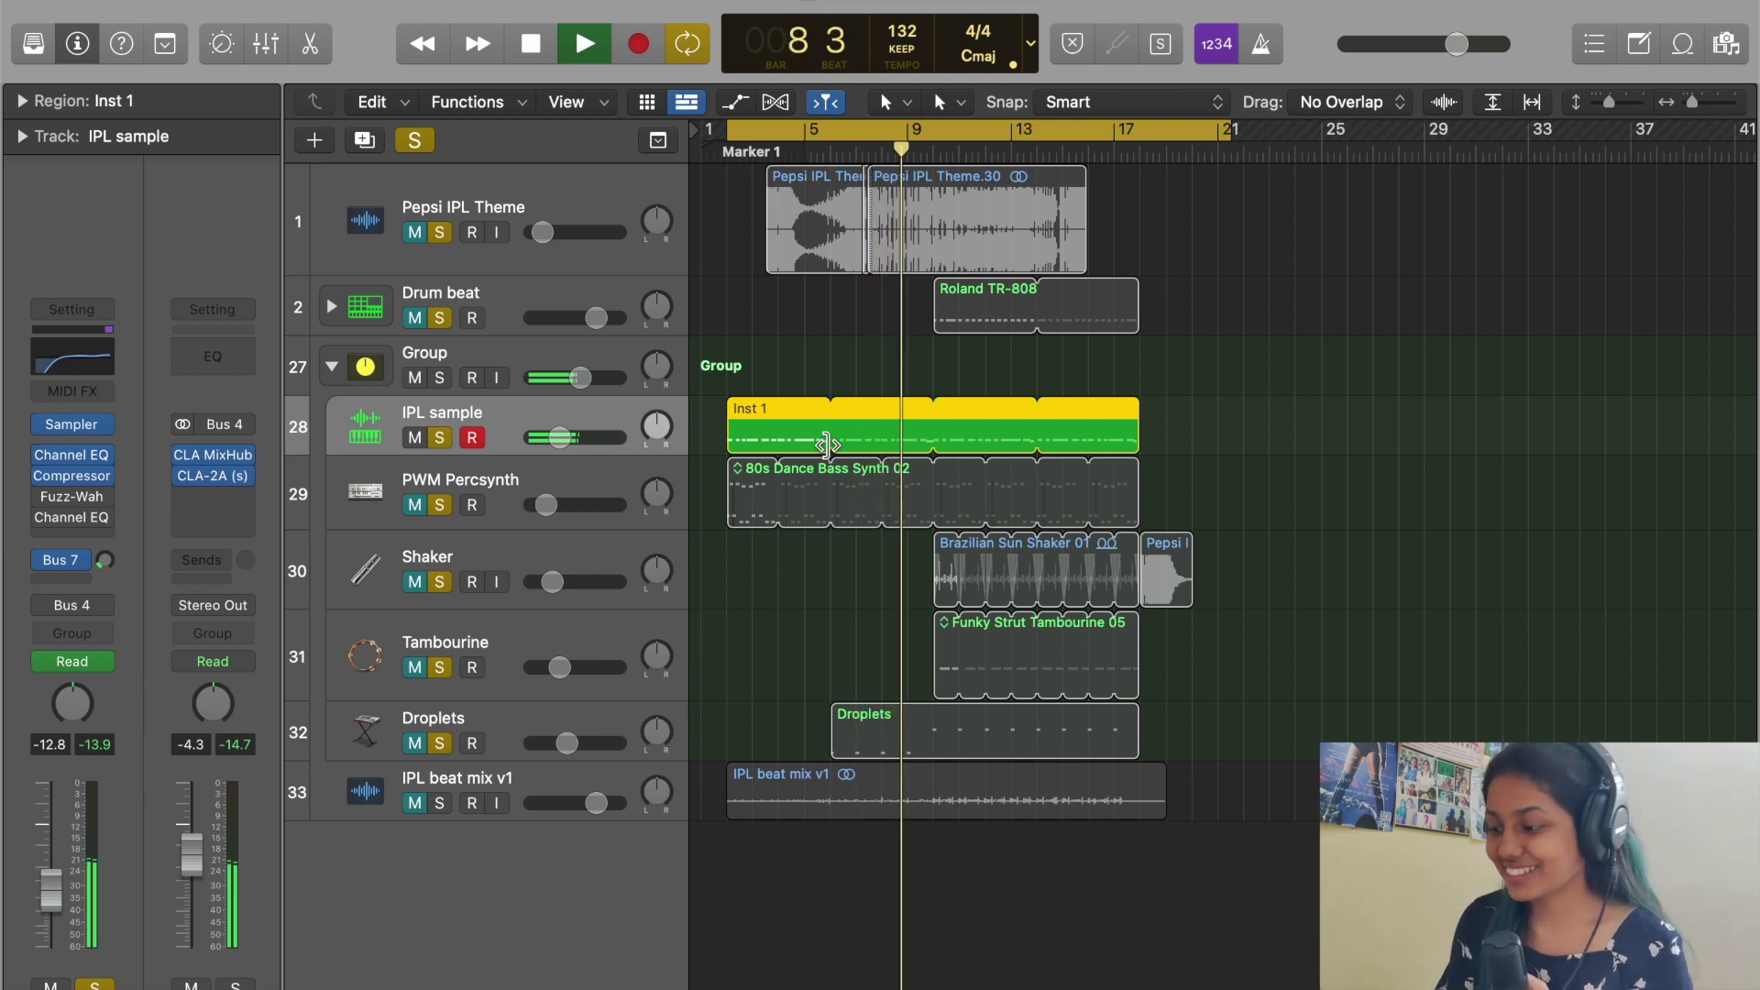
key(space)
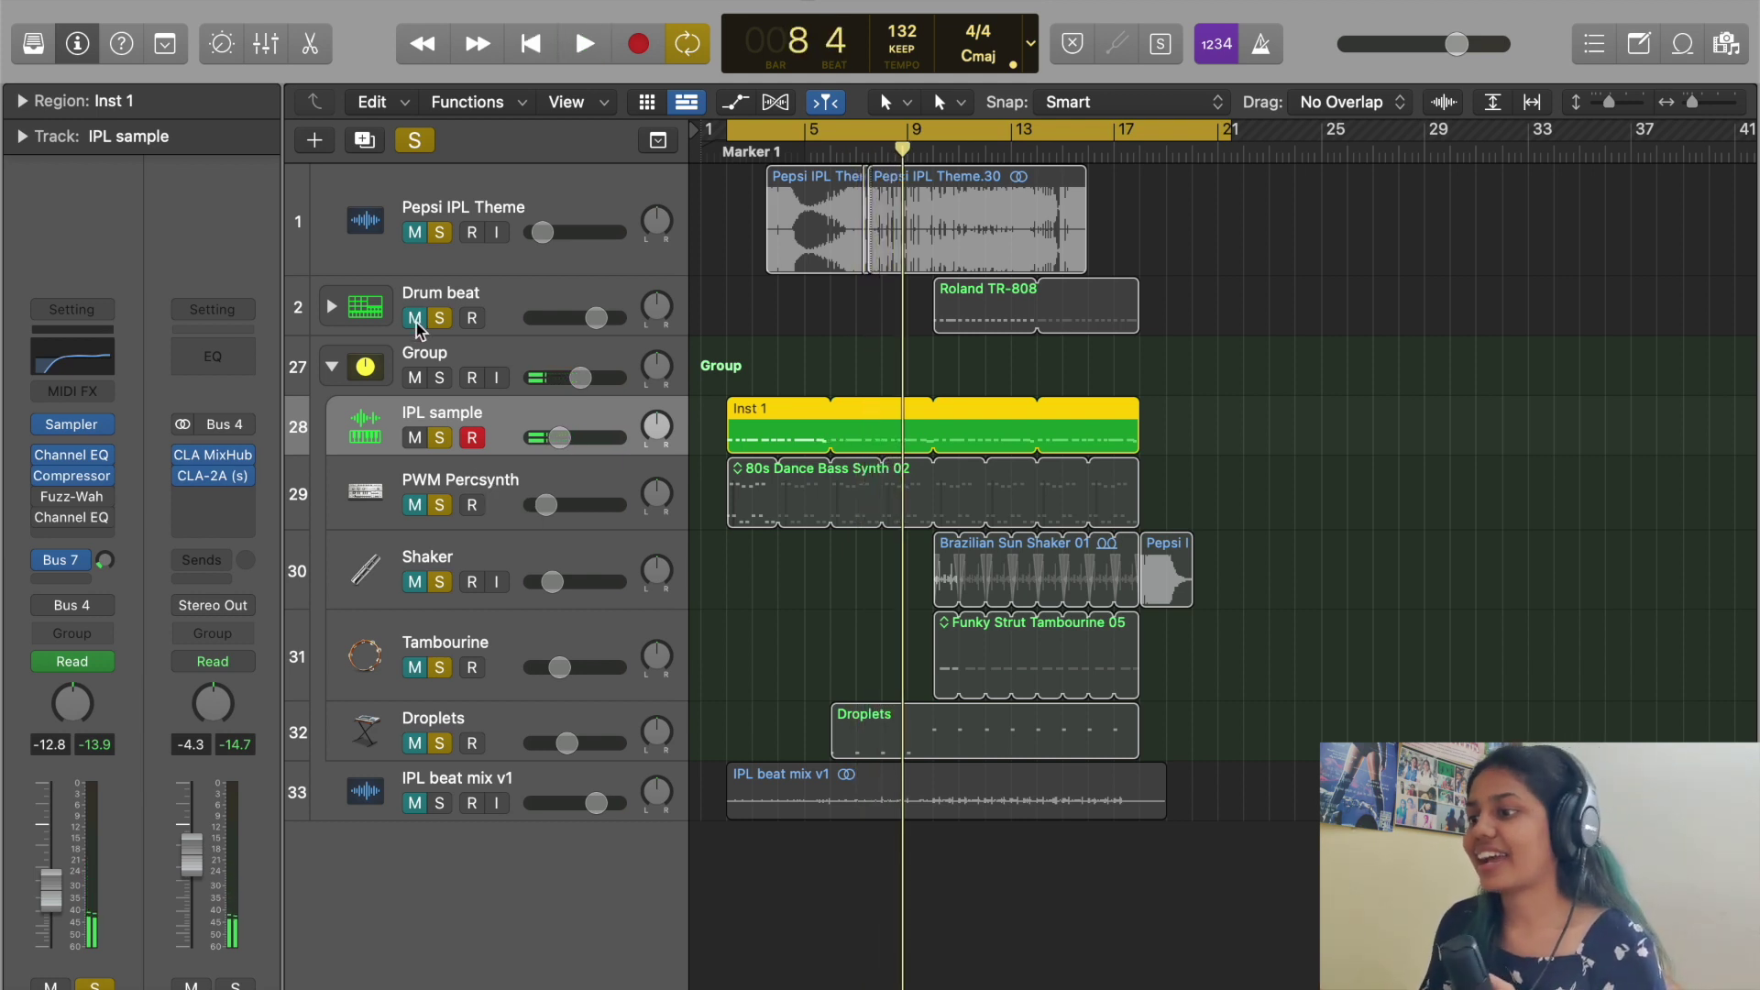
Step: Unmute PWM Percsynth, review its AnSwirl and Compressor, and open 80s Dance Bass Synth 02 in the Piano Roll
click(419, 514)
click(530, 484)
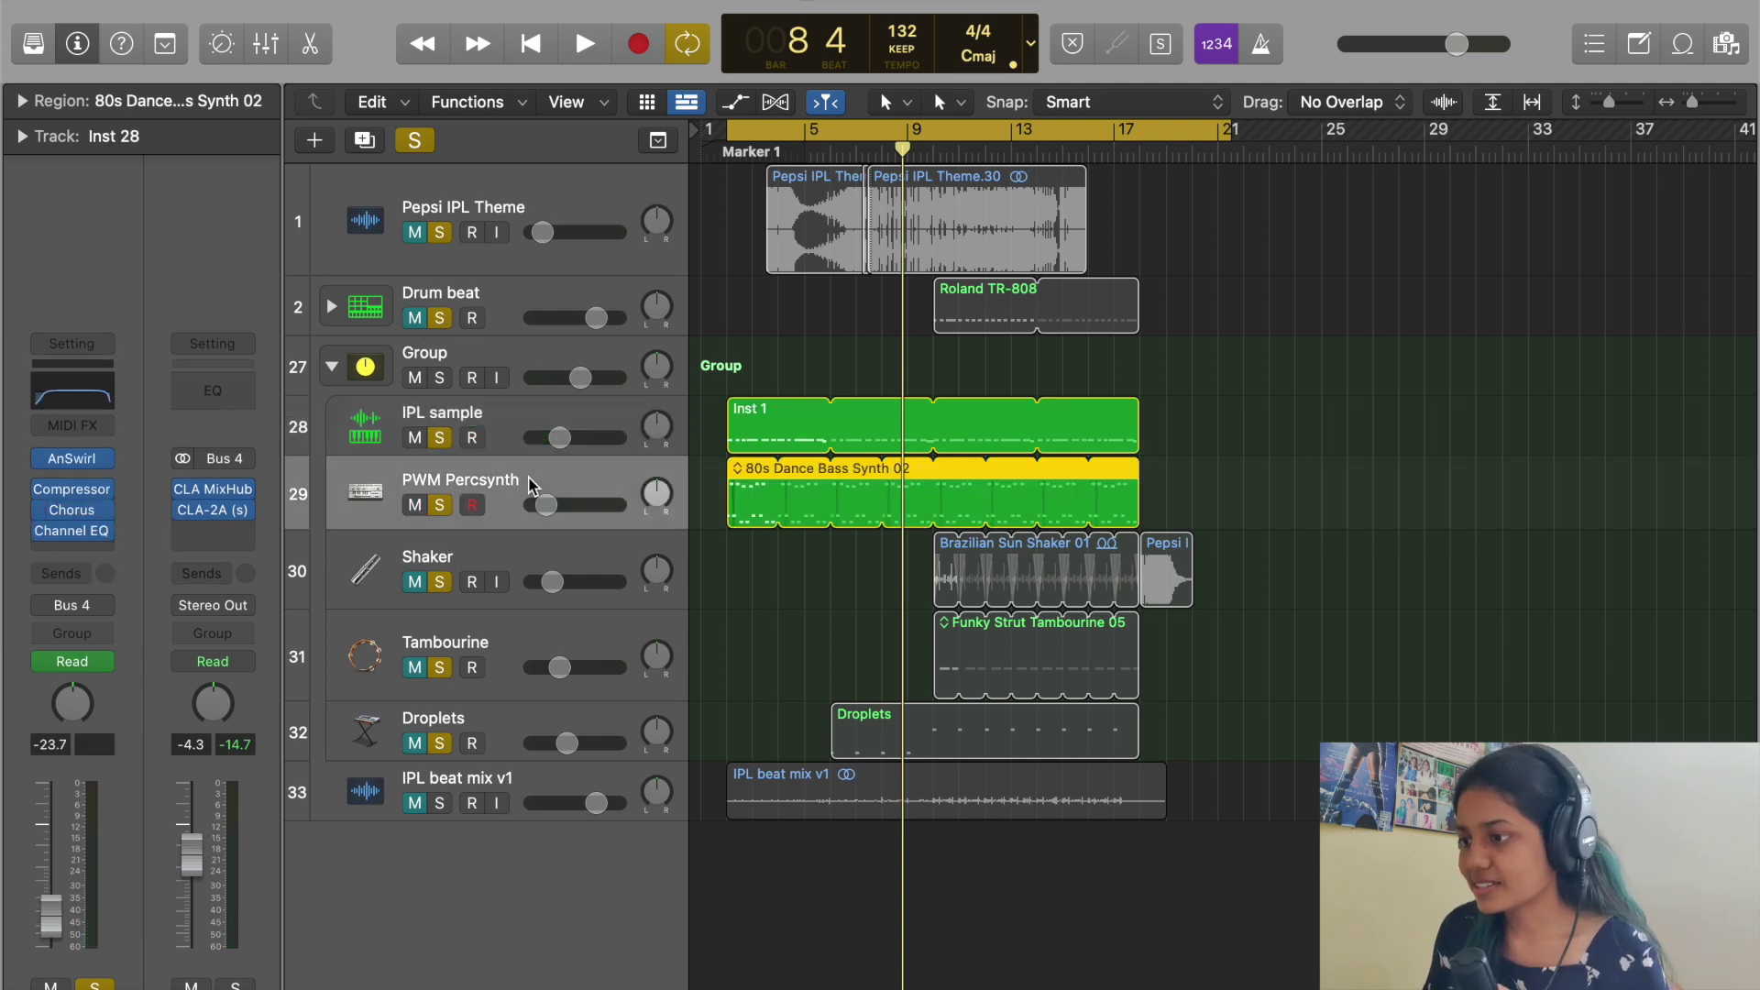
click(75, 458)
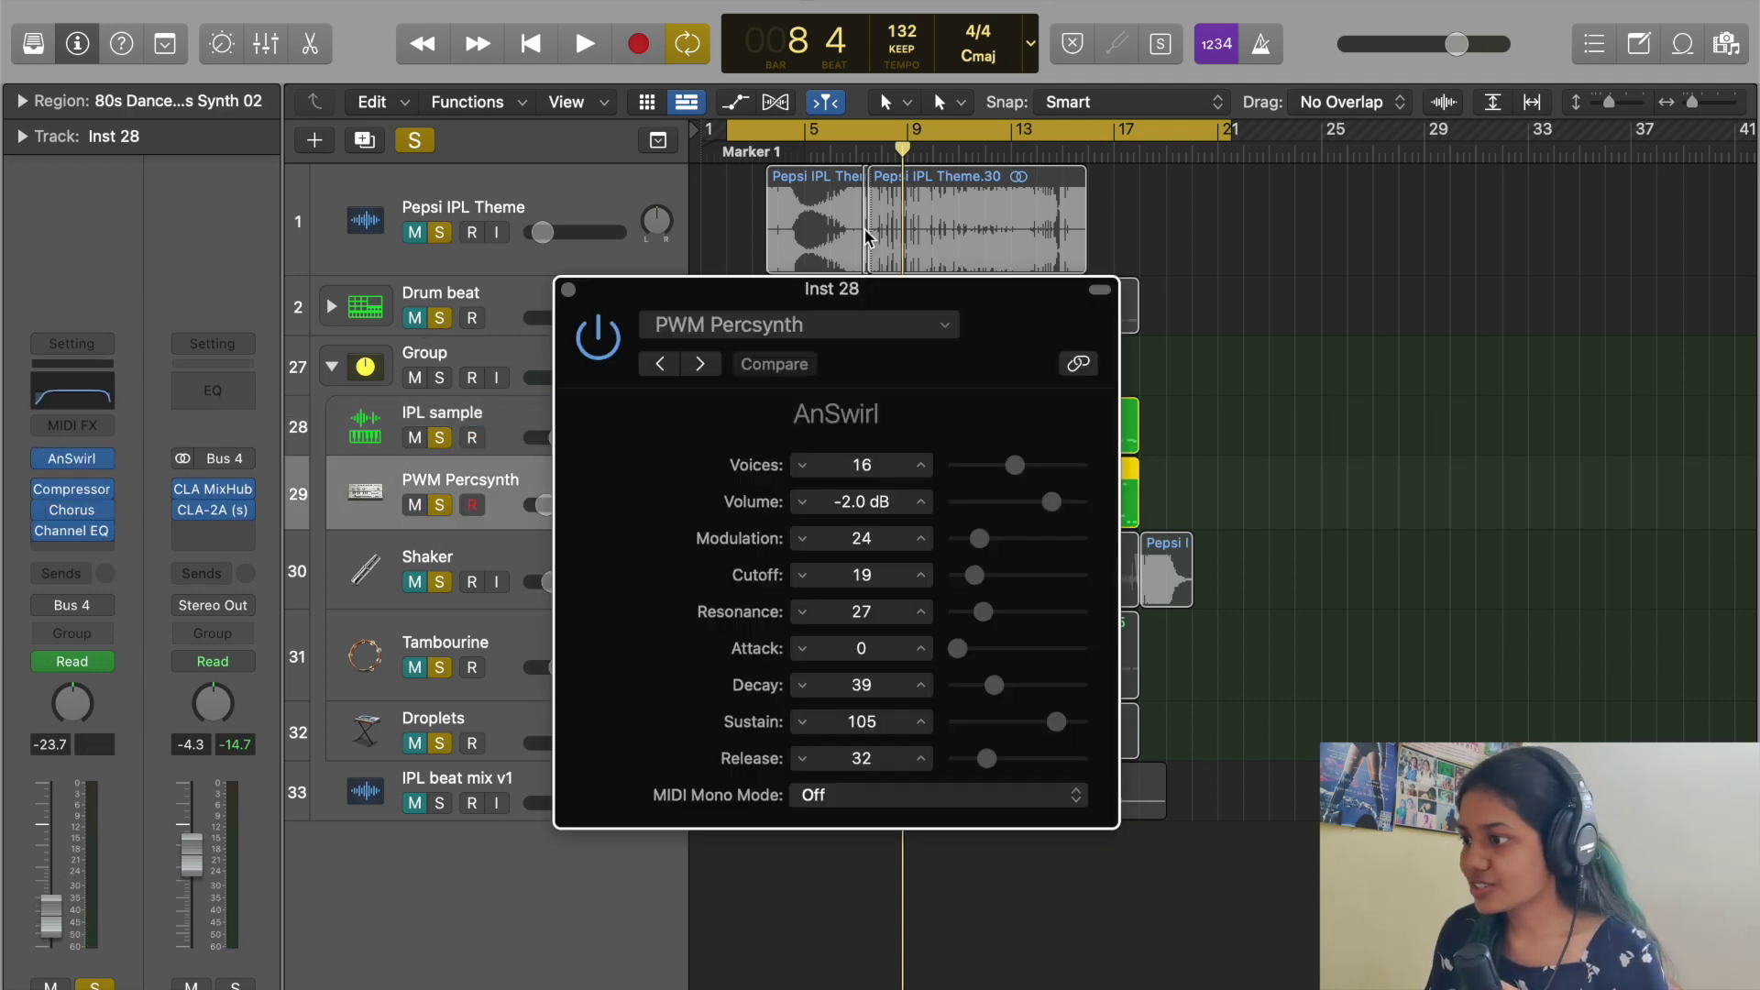
click(569, 291)
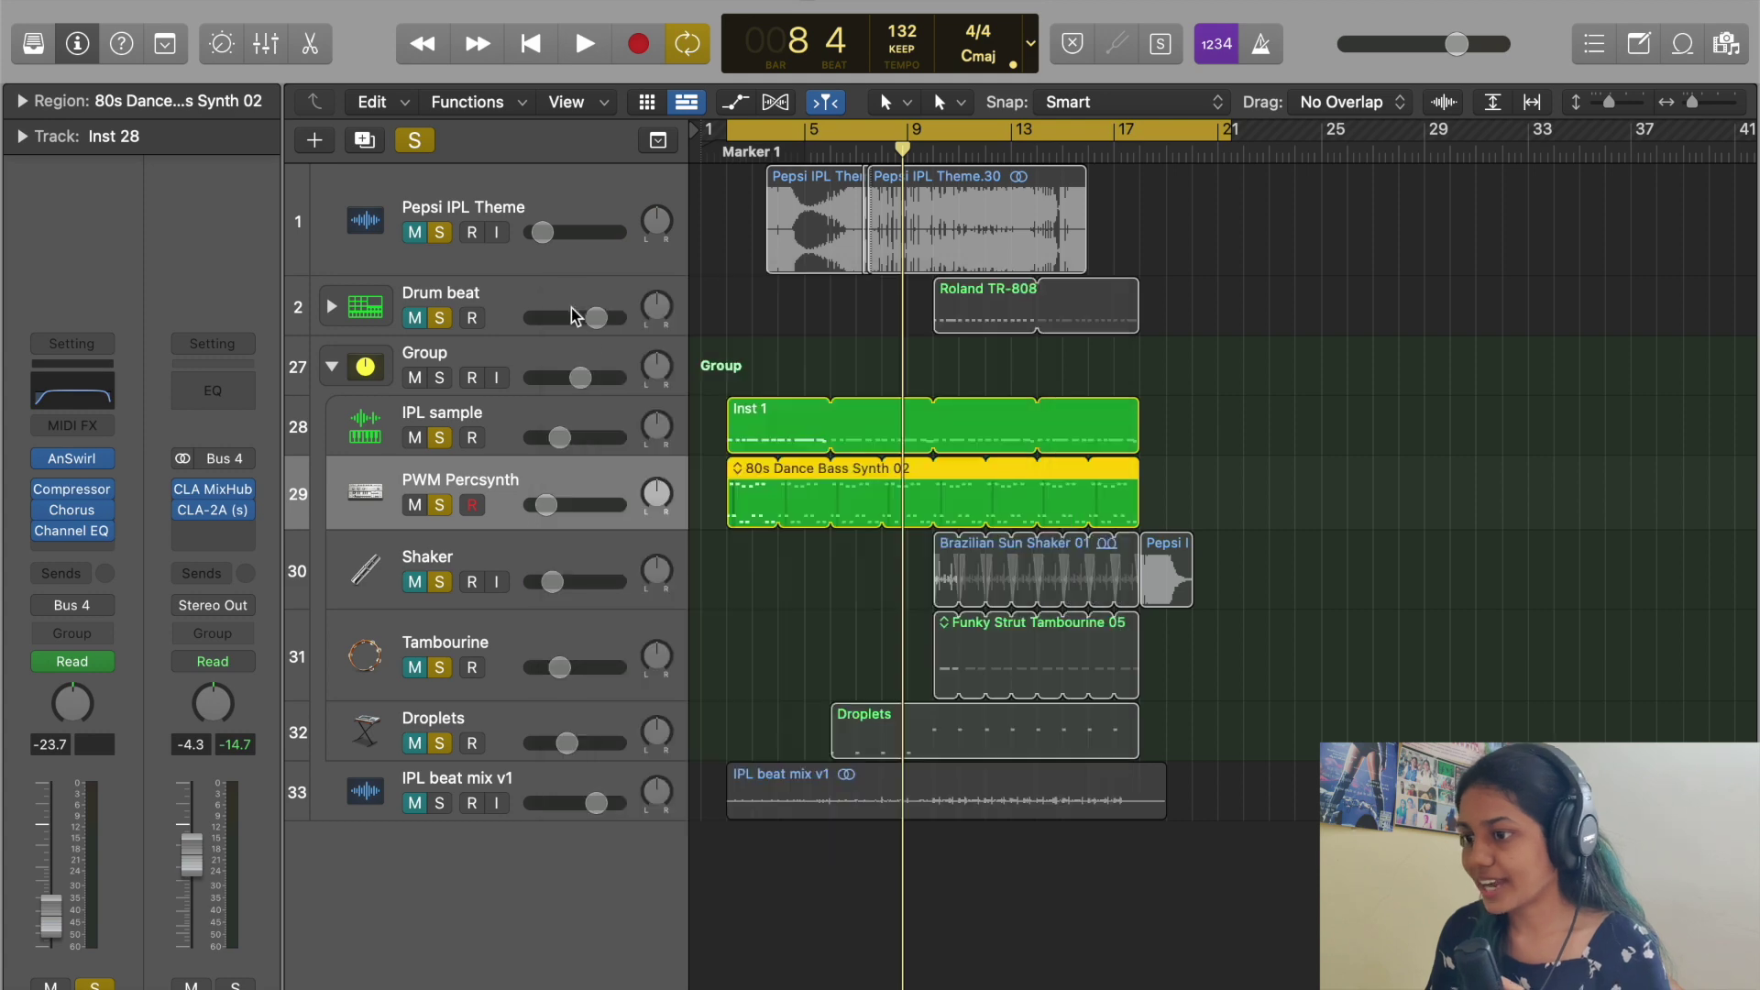
click(77, 492)
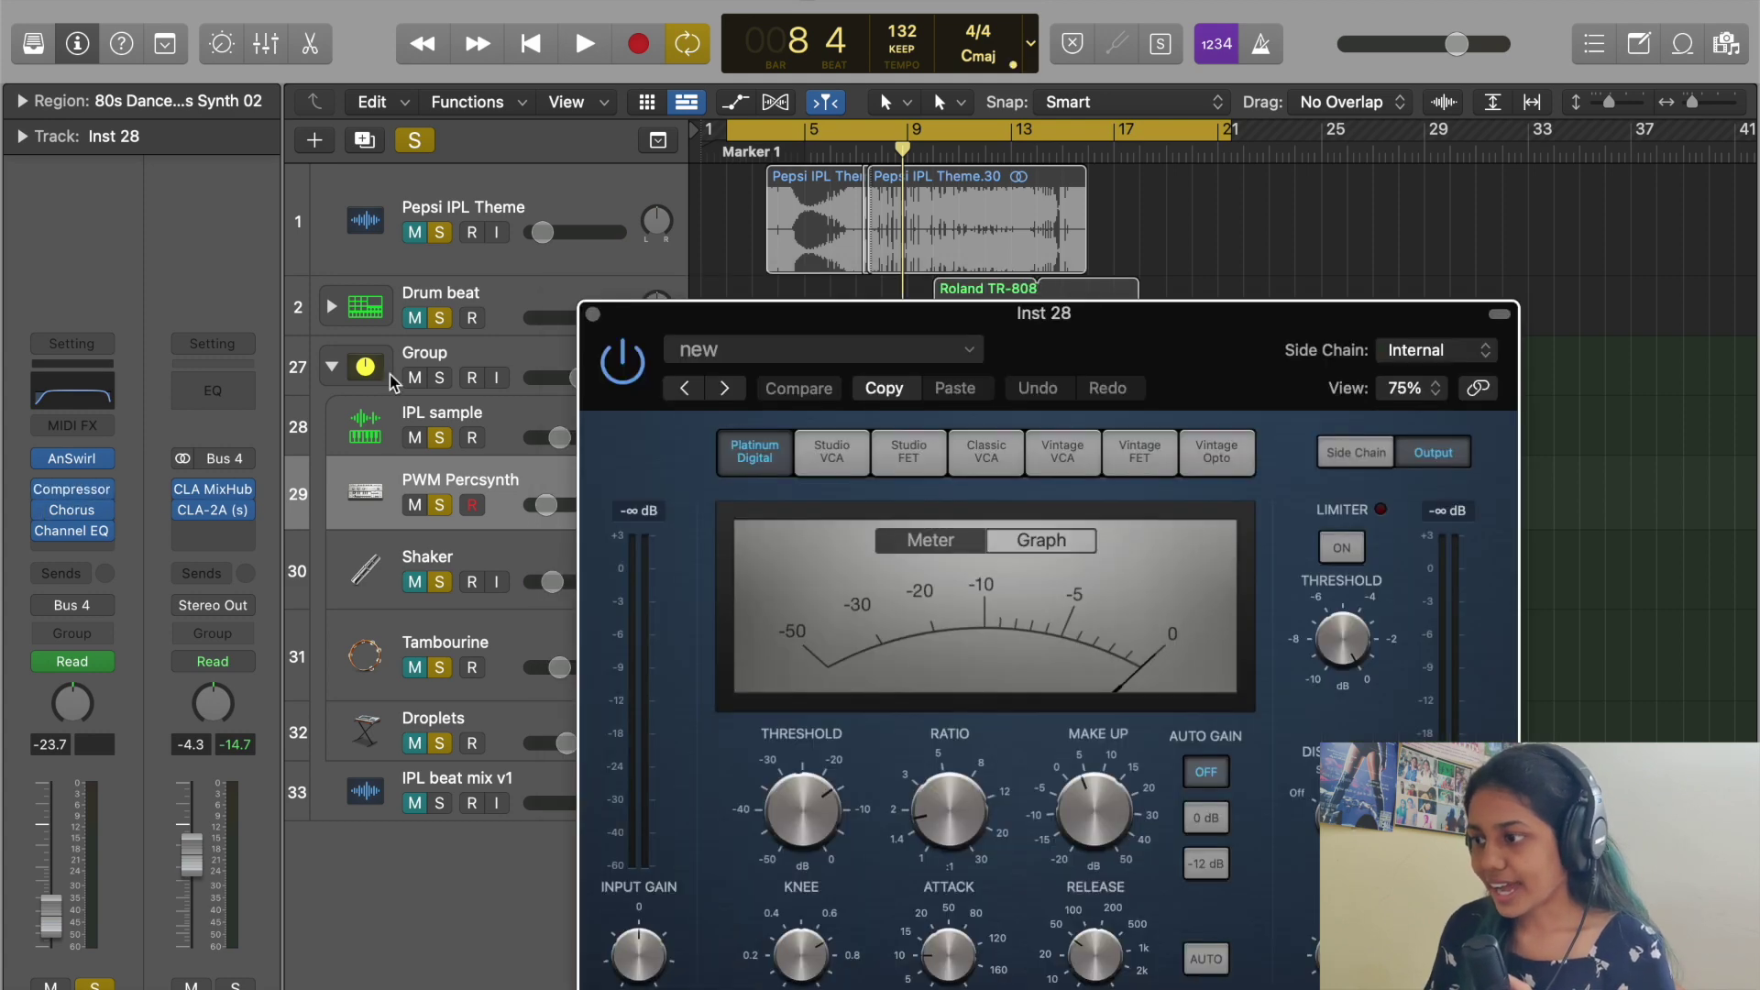
click(591, 315)
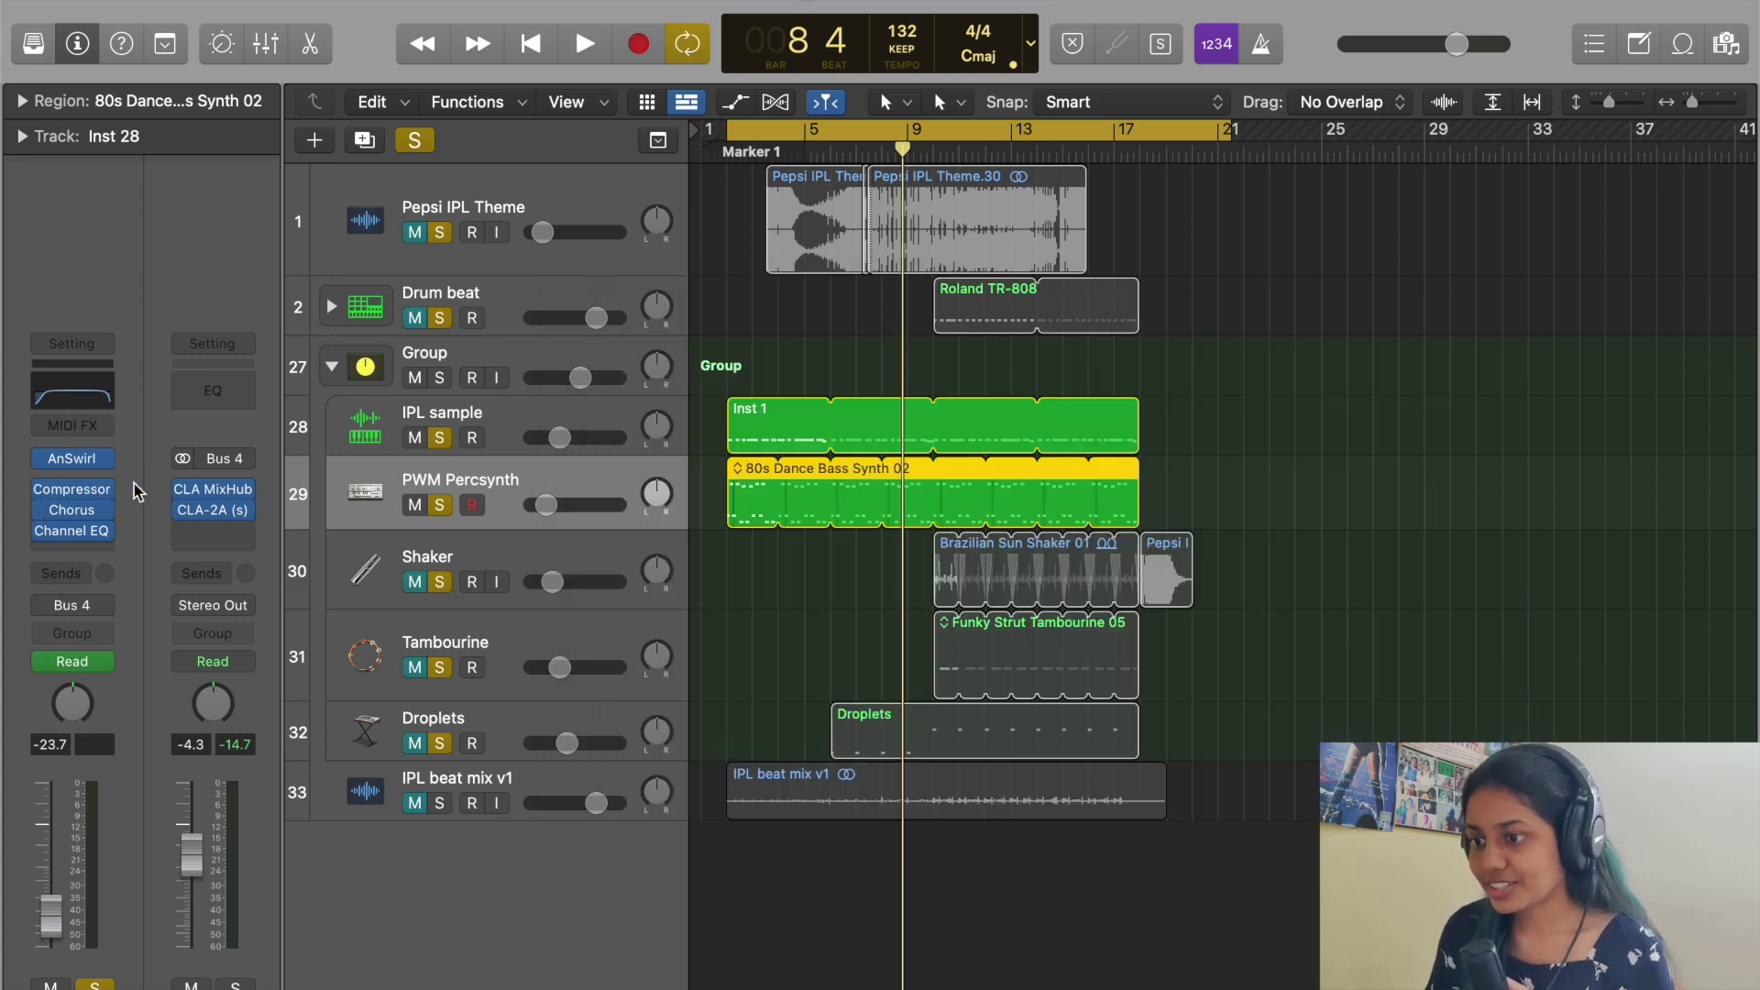
double_click(775, 495)
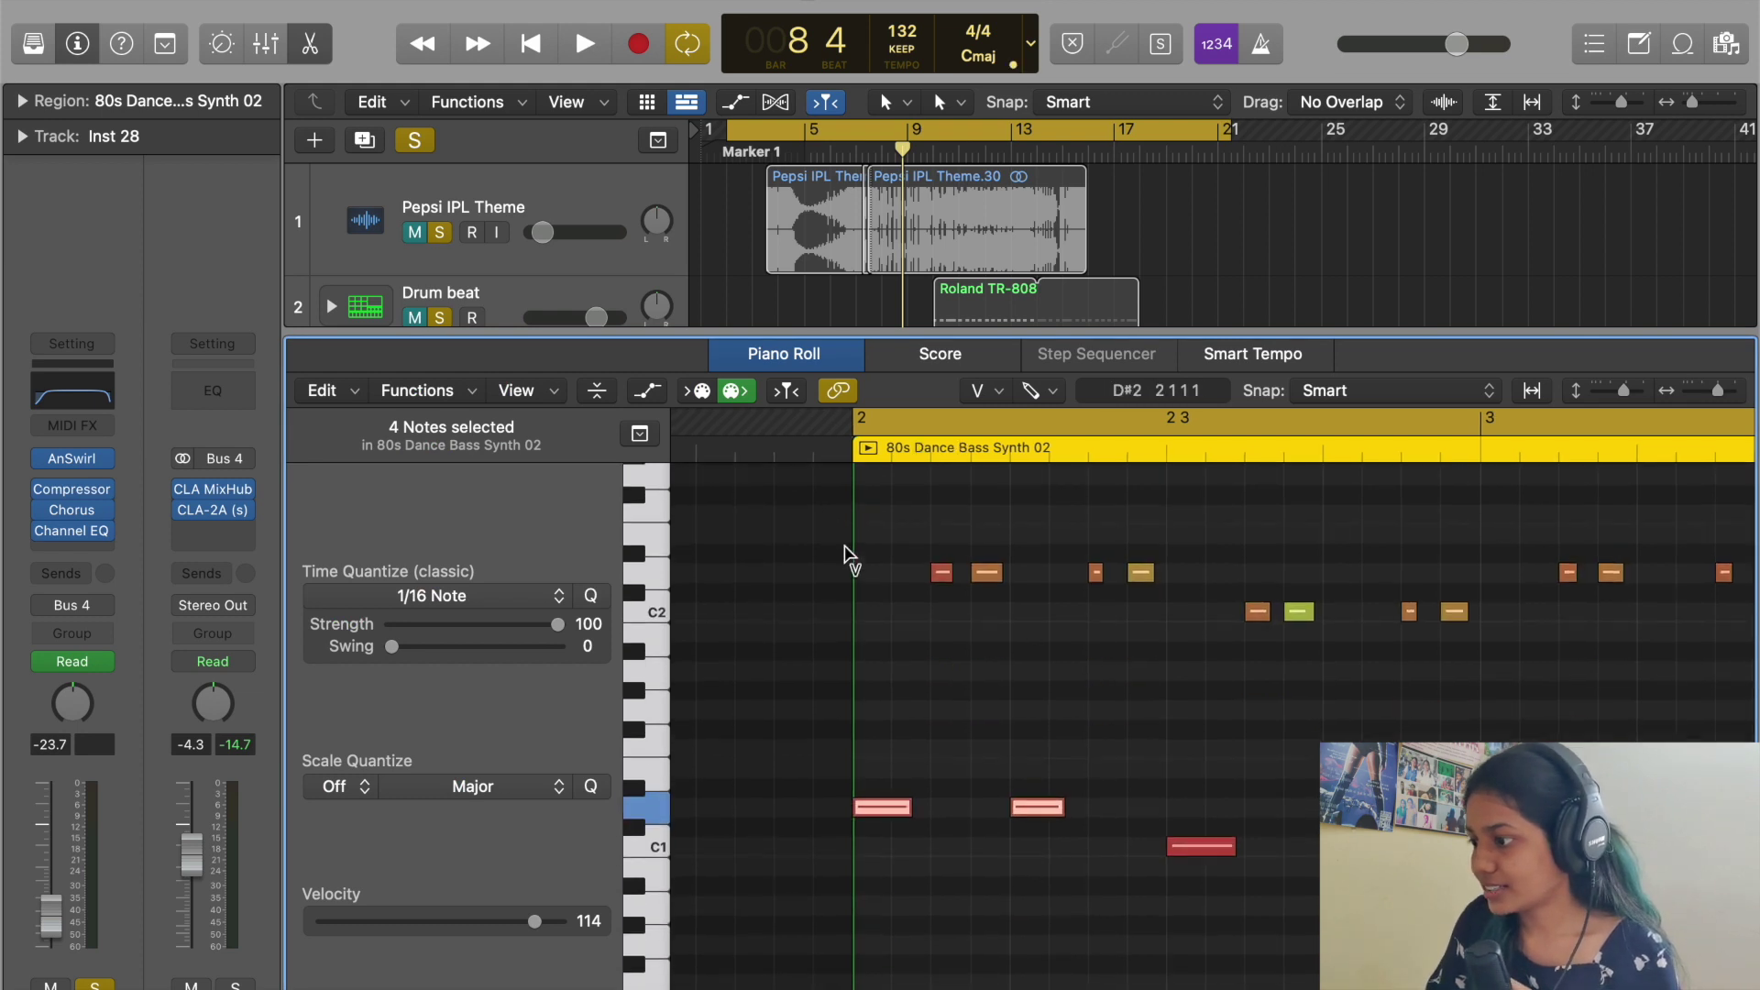
Step: Select the upper-row, C1 and C2 bass notes in the Piano Roll
key(super+Right)
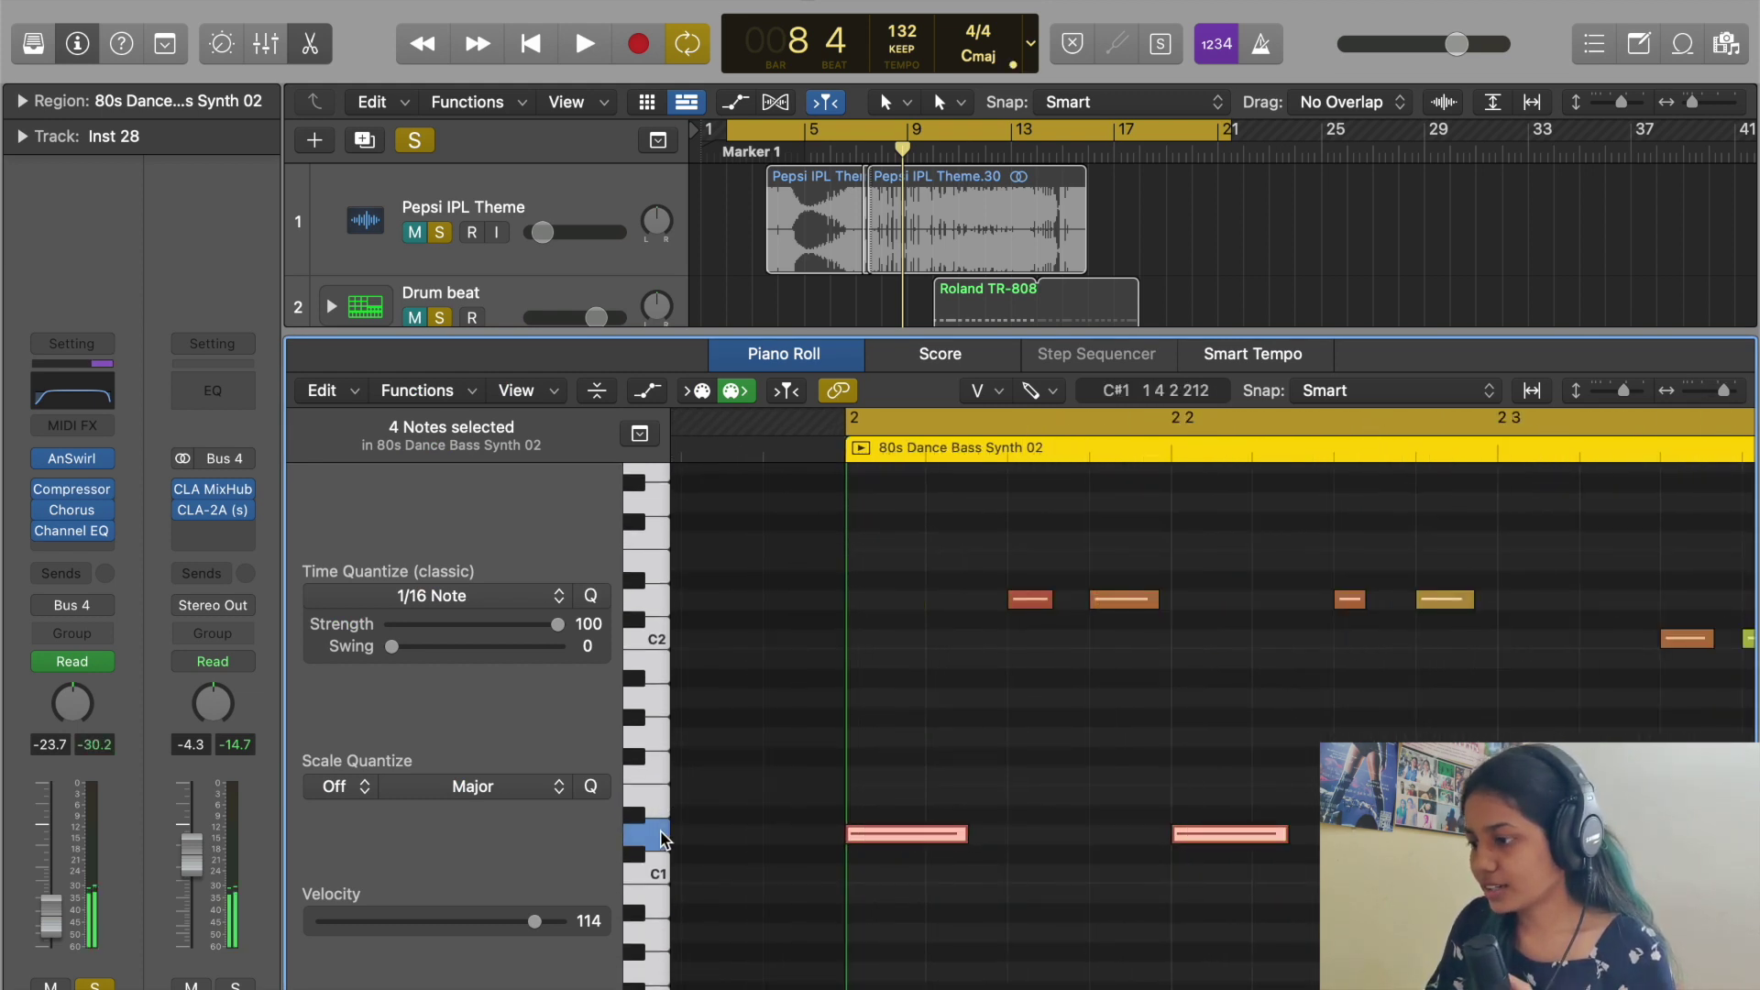
click(653, 602)
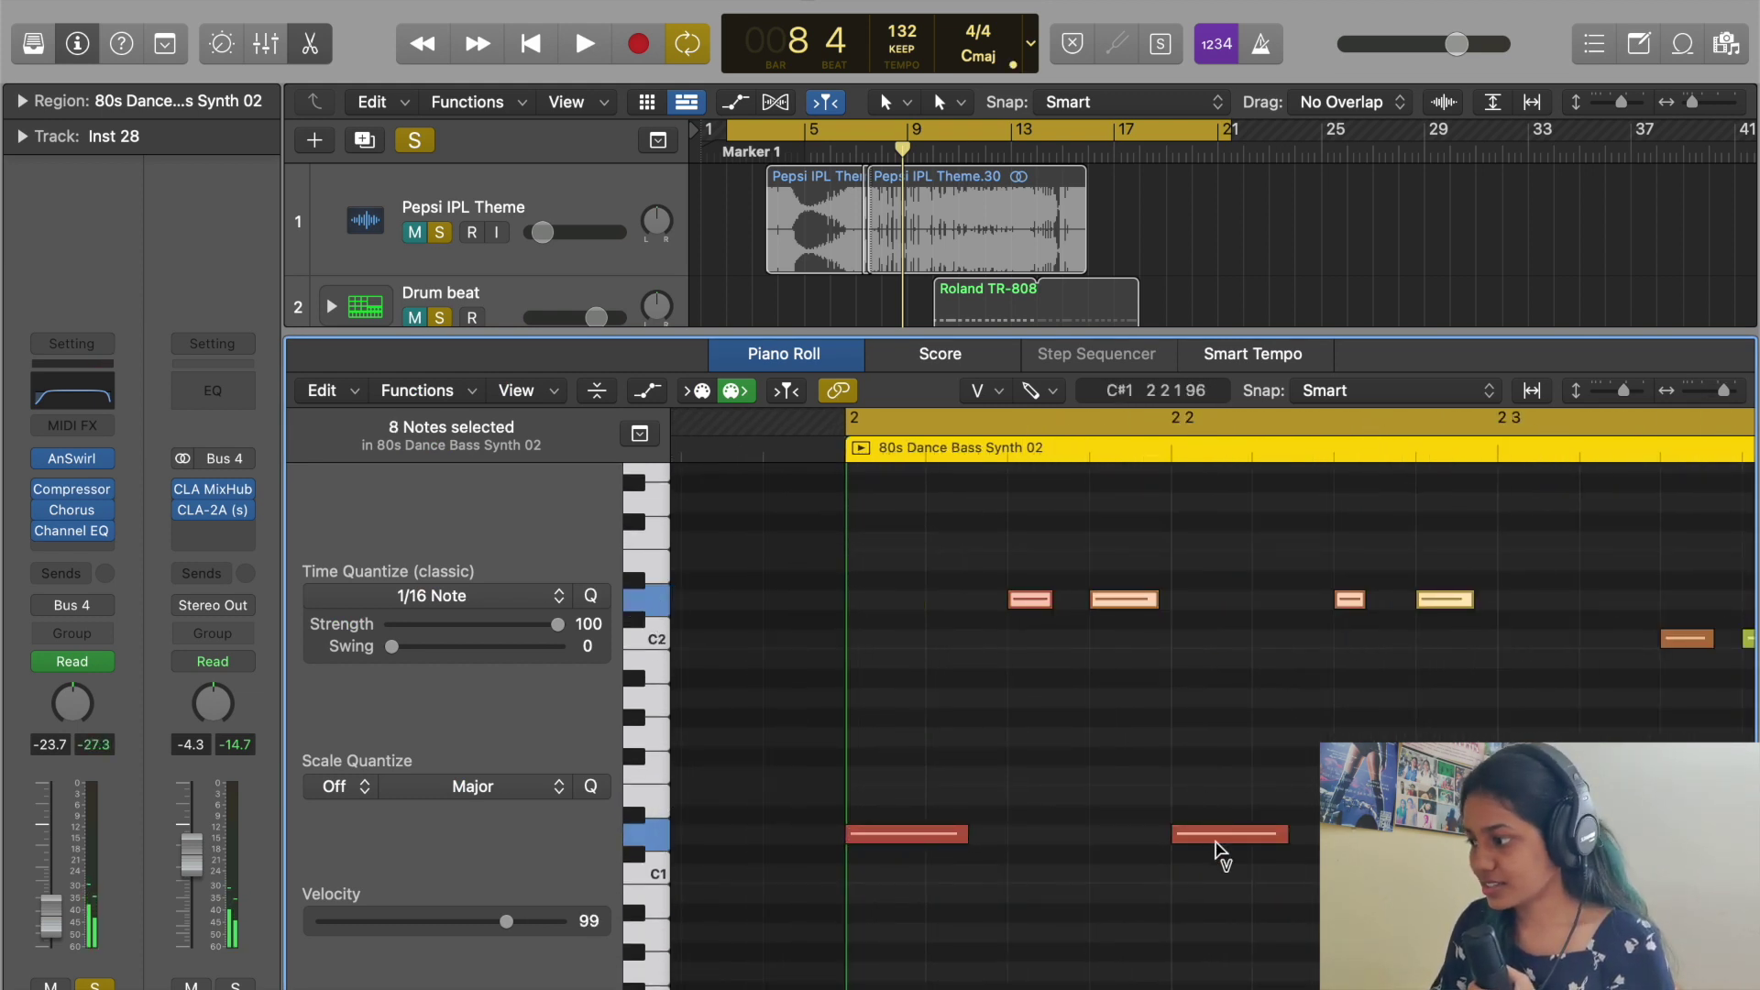
click(657, 877)
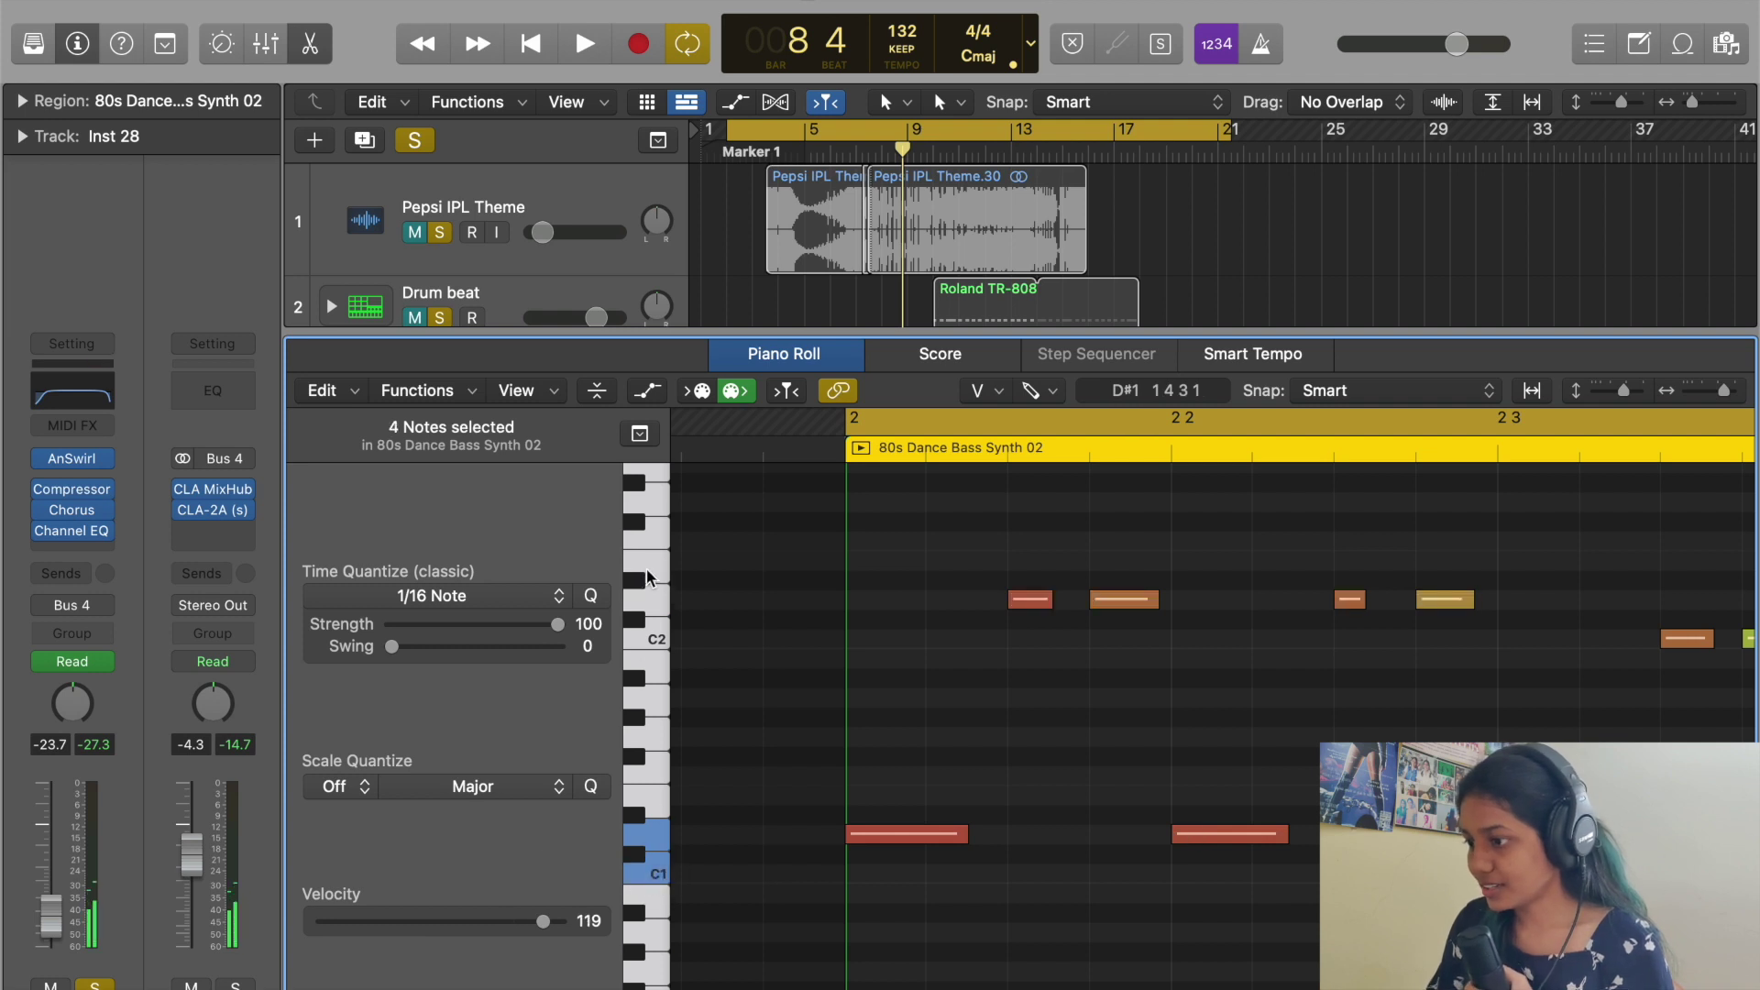
click(662, 640)
key(super+Left)
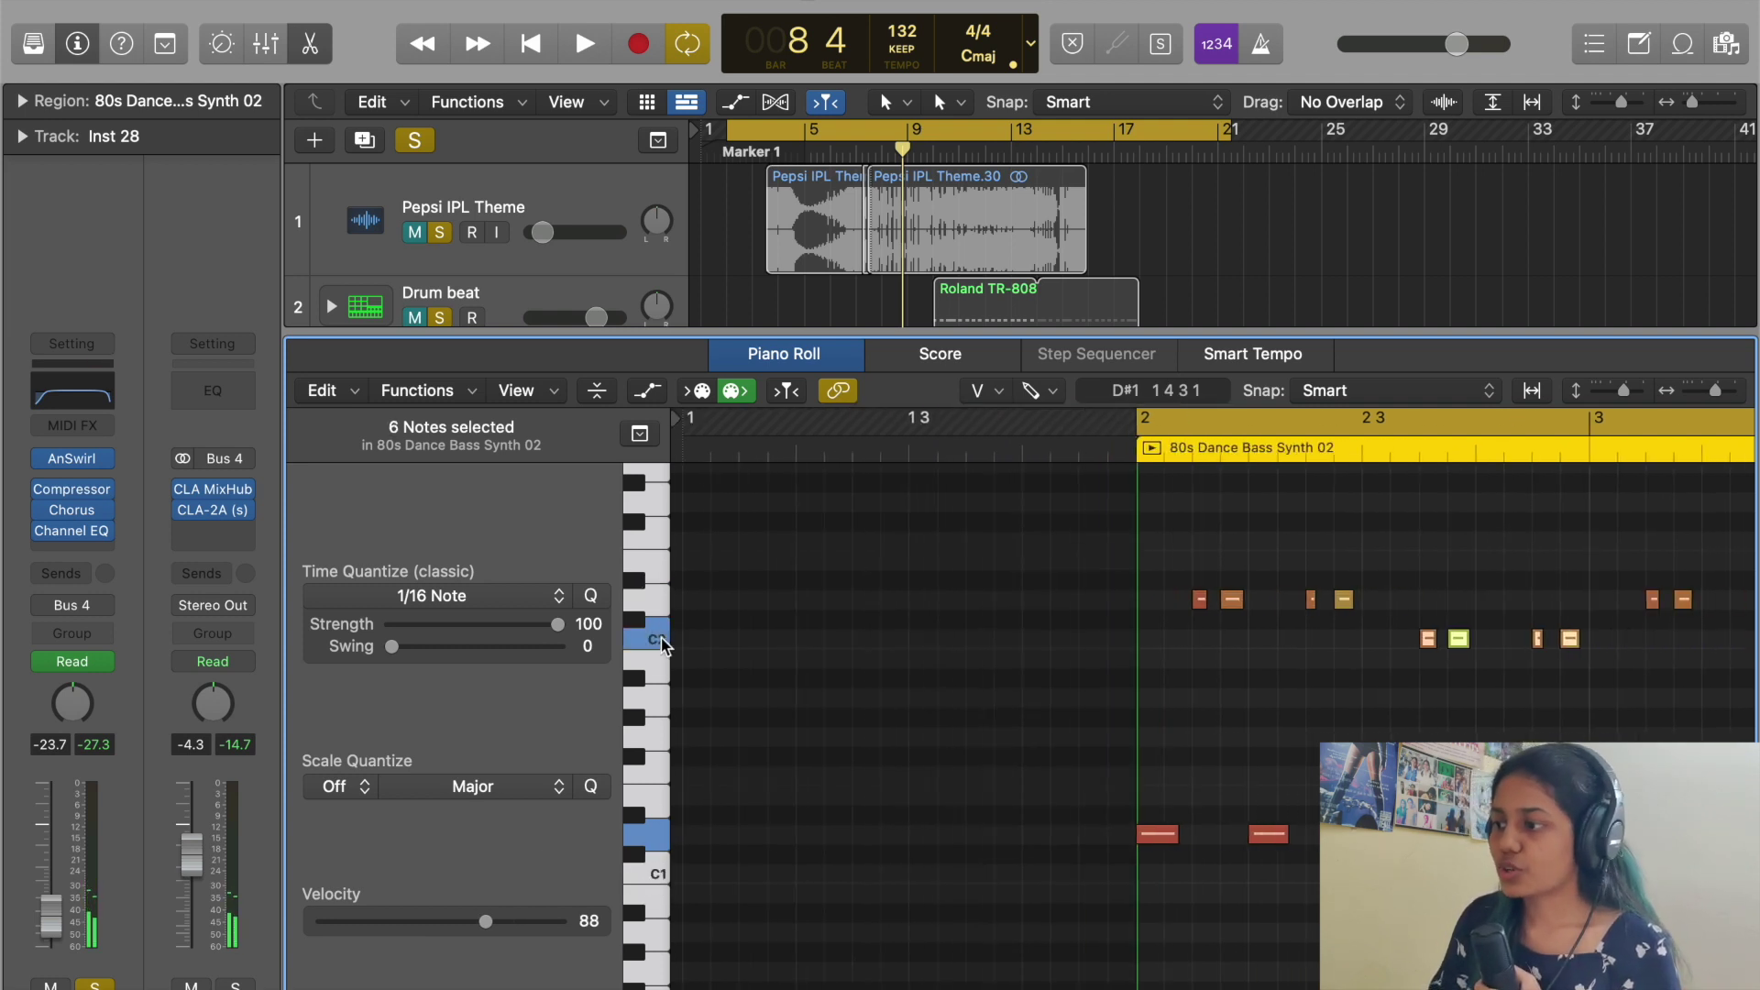
Step: Bypass the bass synth's Compressor and Channel EQ and play it from bar 4
click(42, 490)
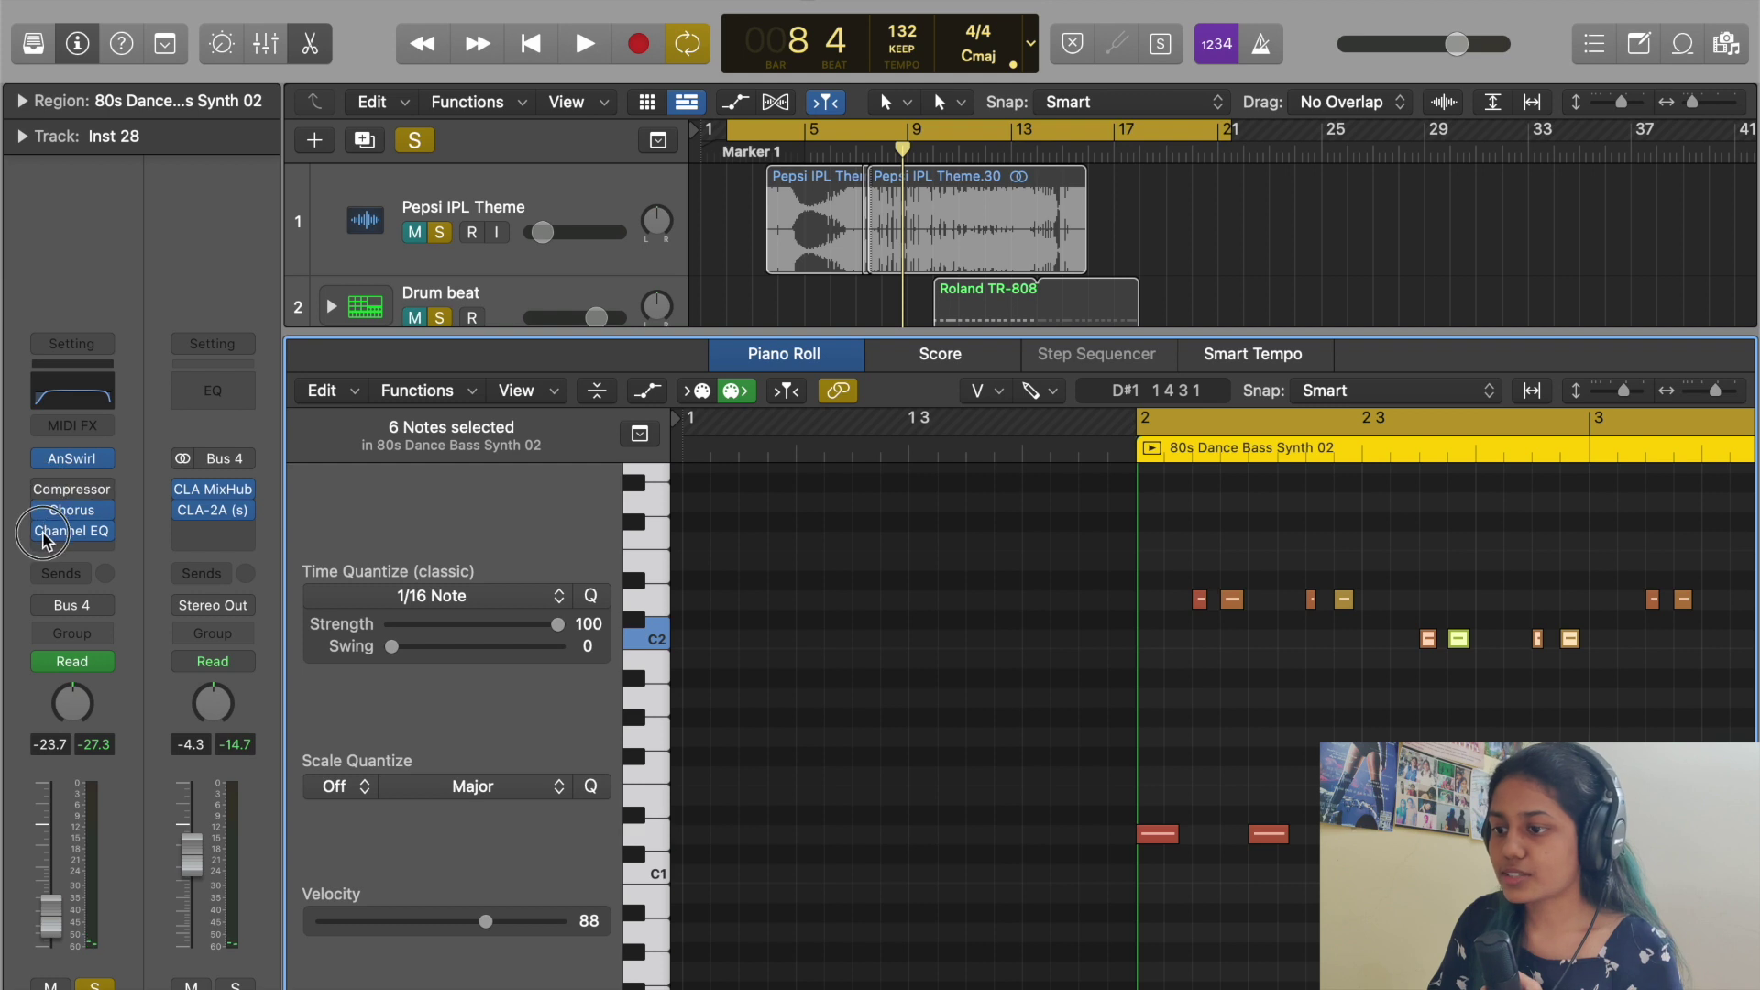
click(42, 532)
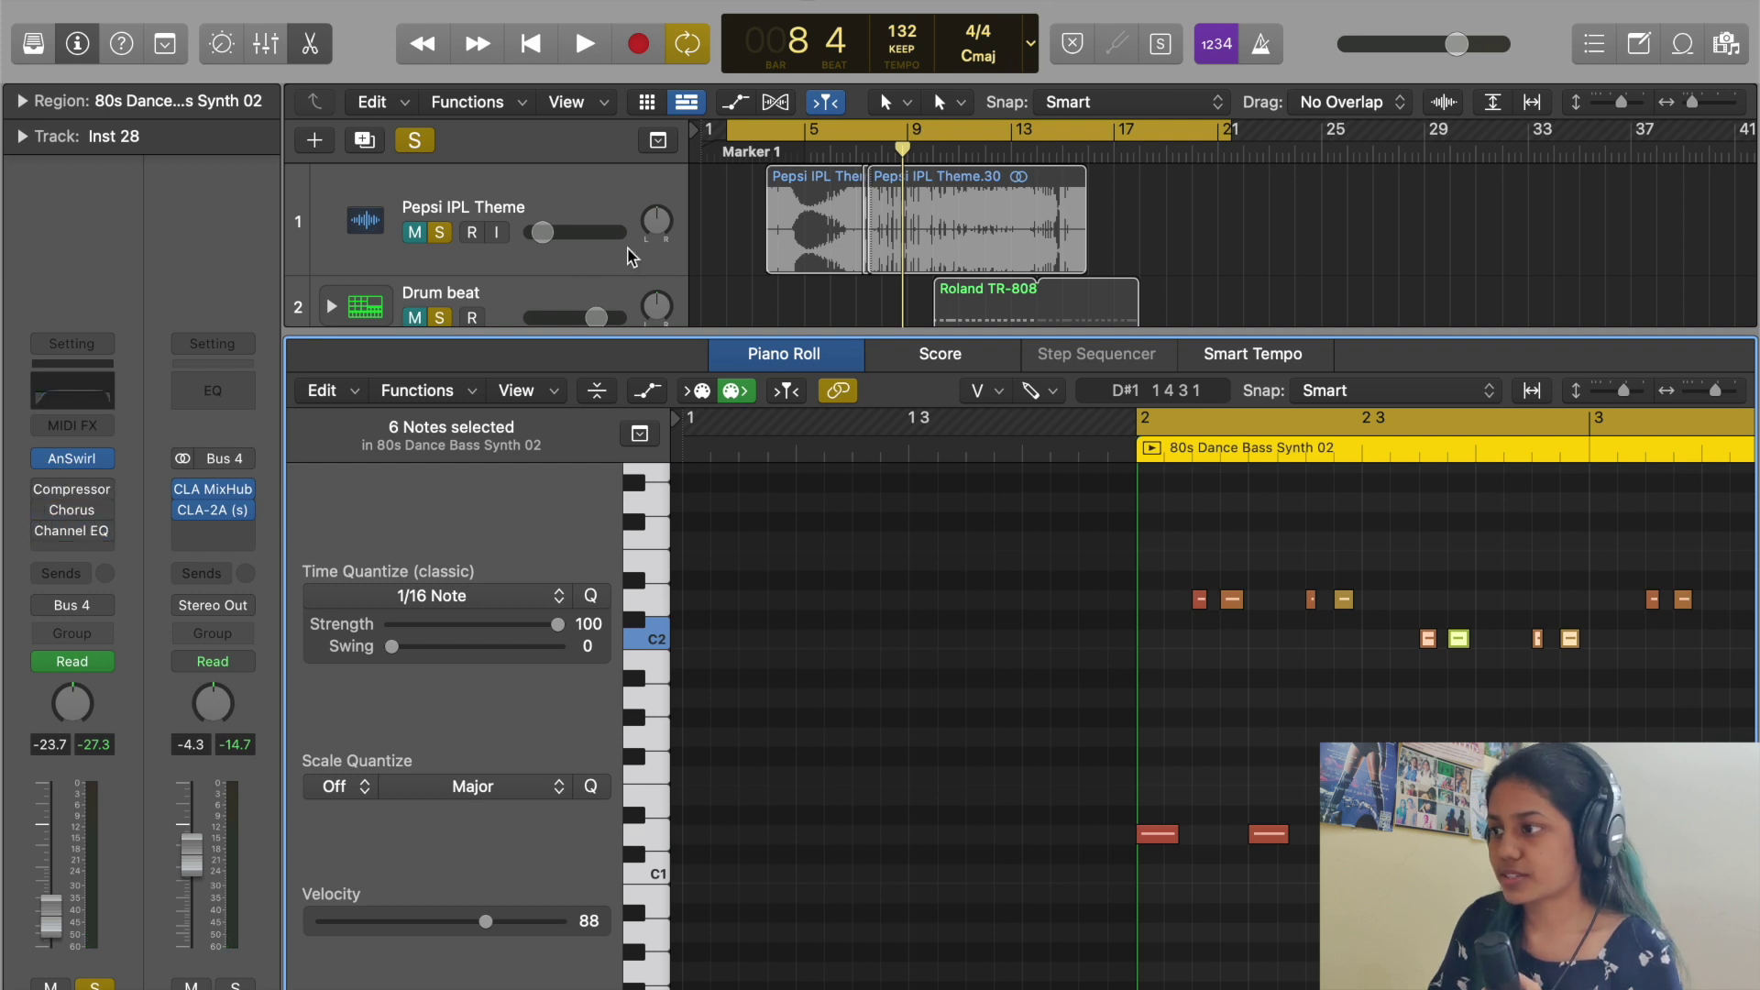
click(784, 163)
key(space)
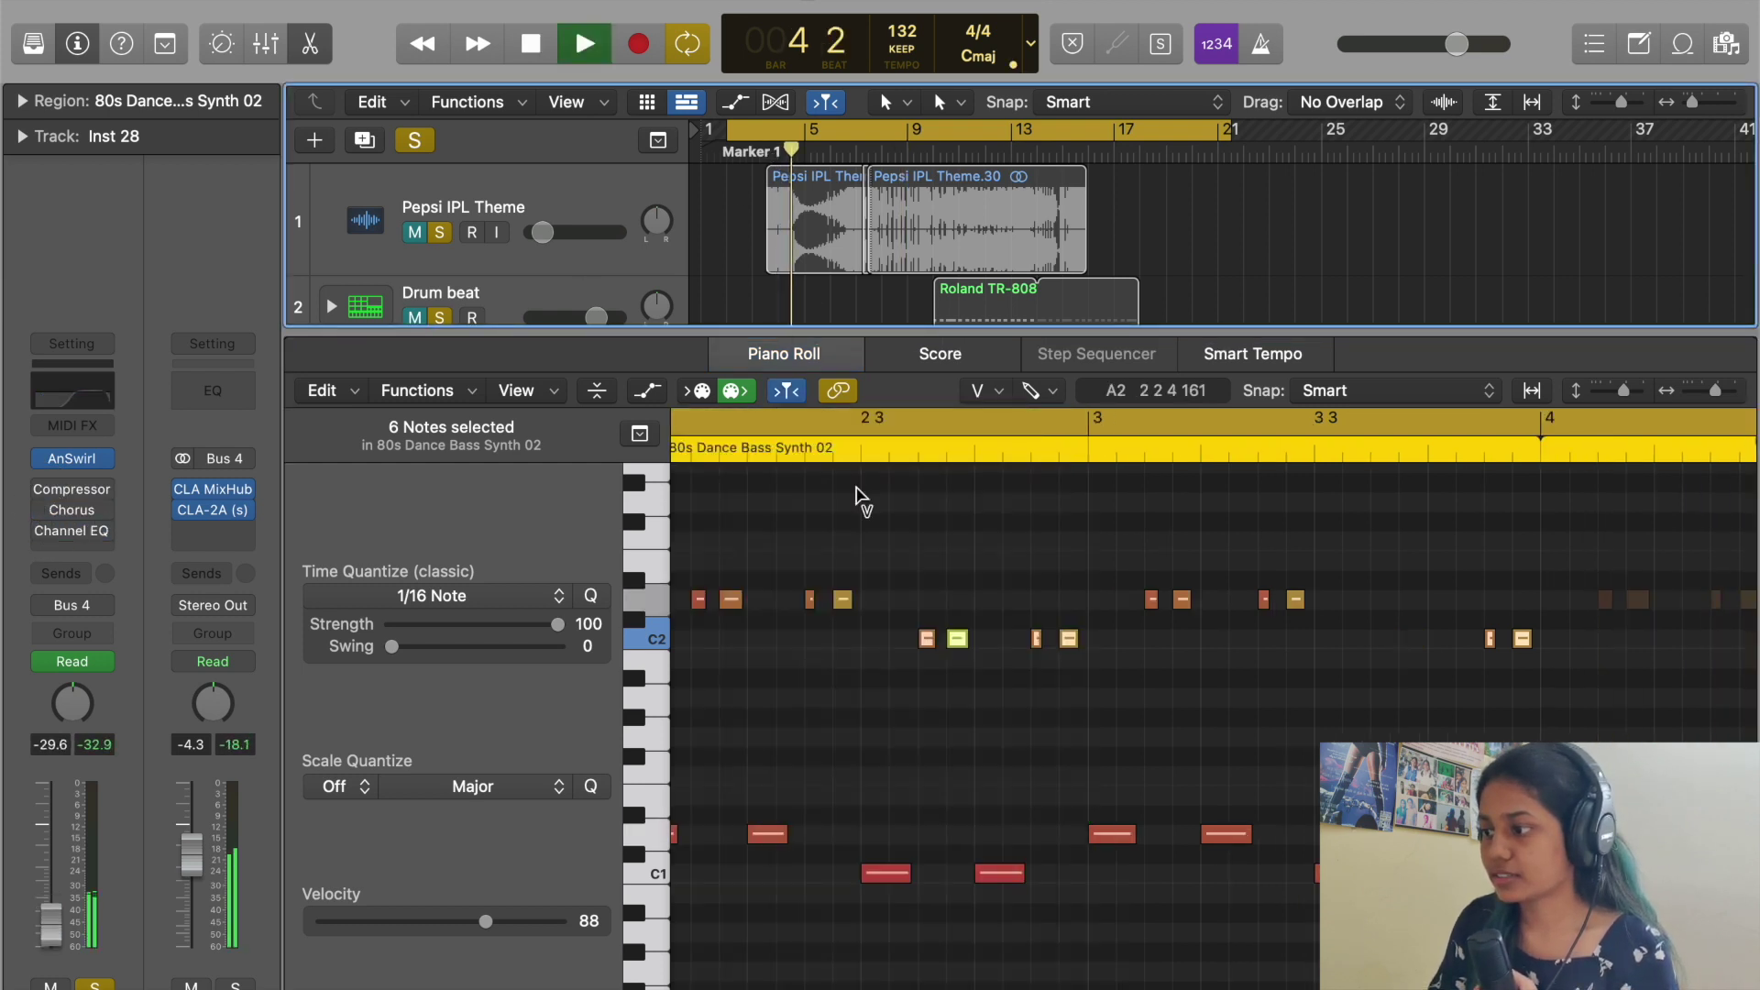
key(z)
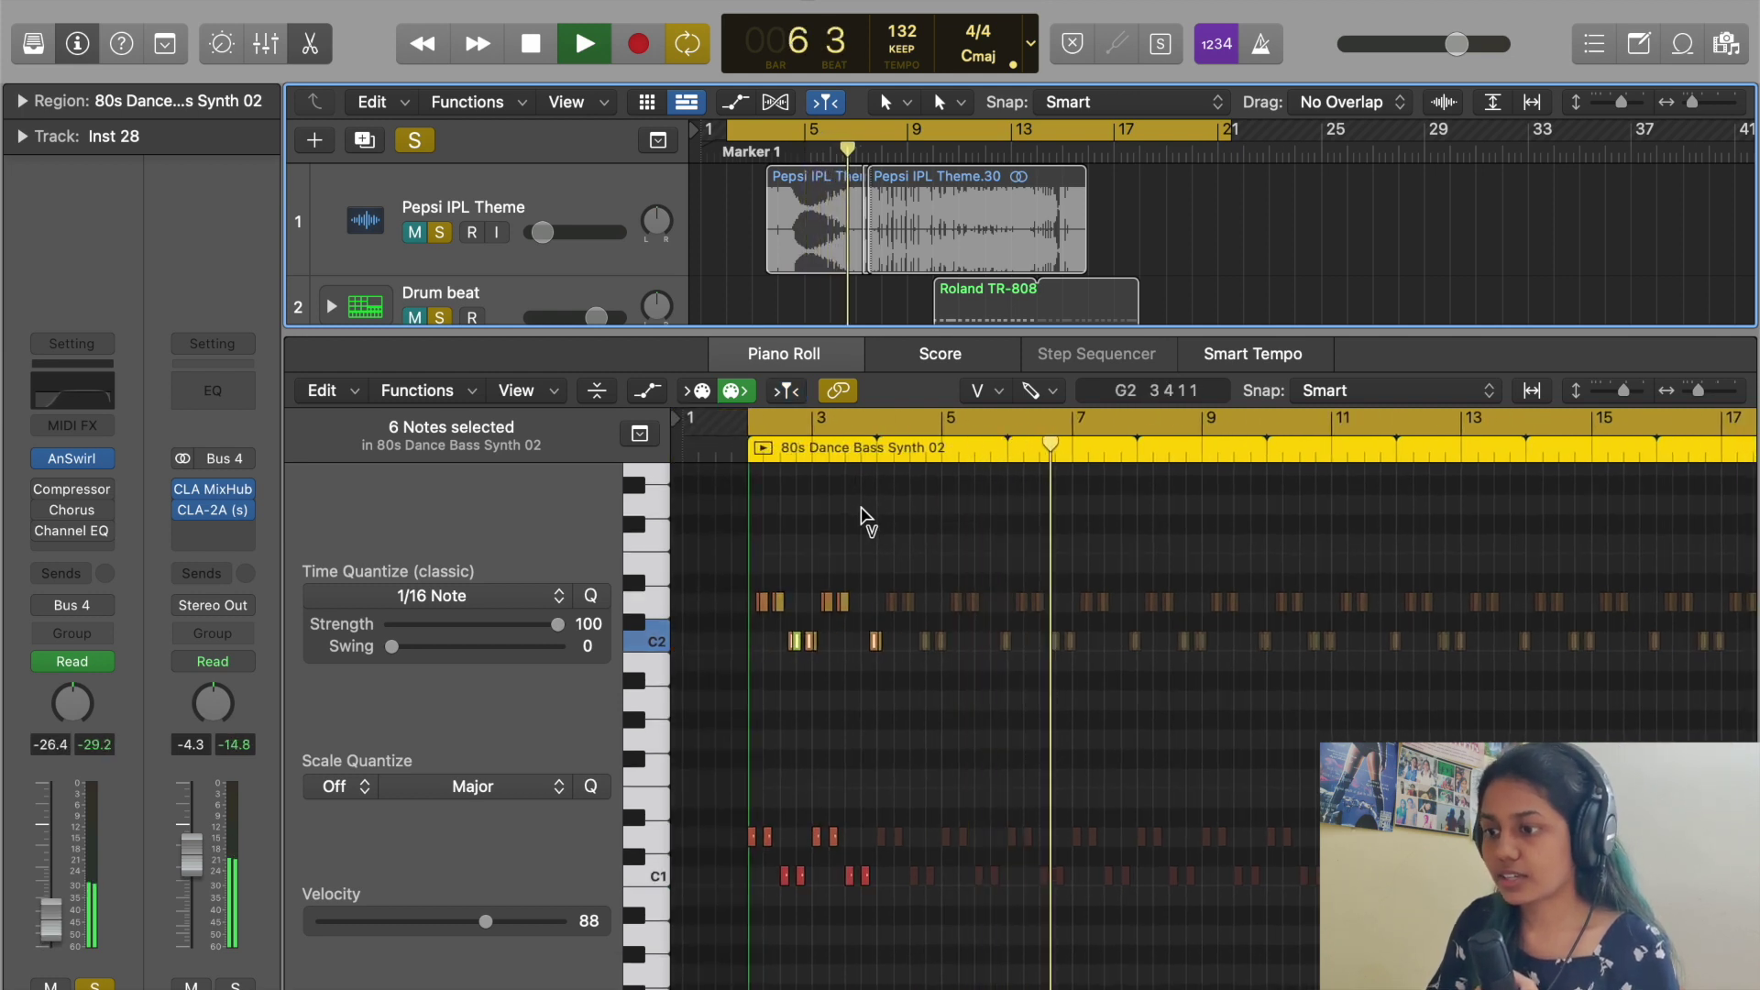
key(space)
key(shift+space)
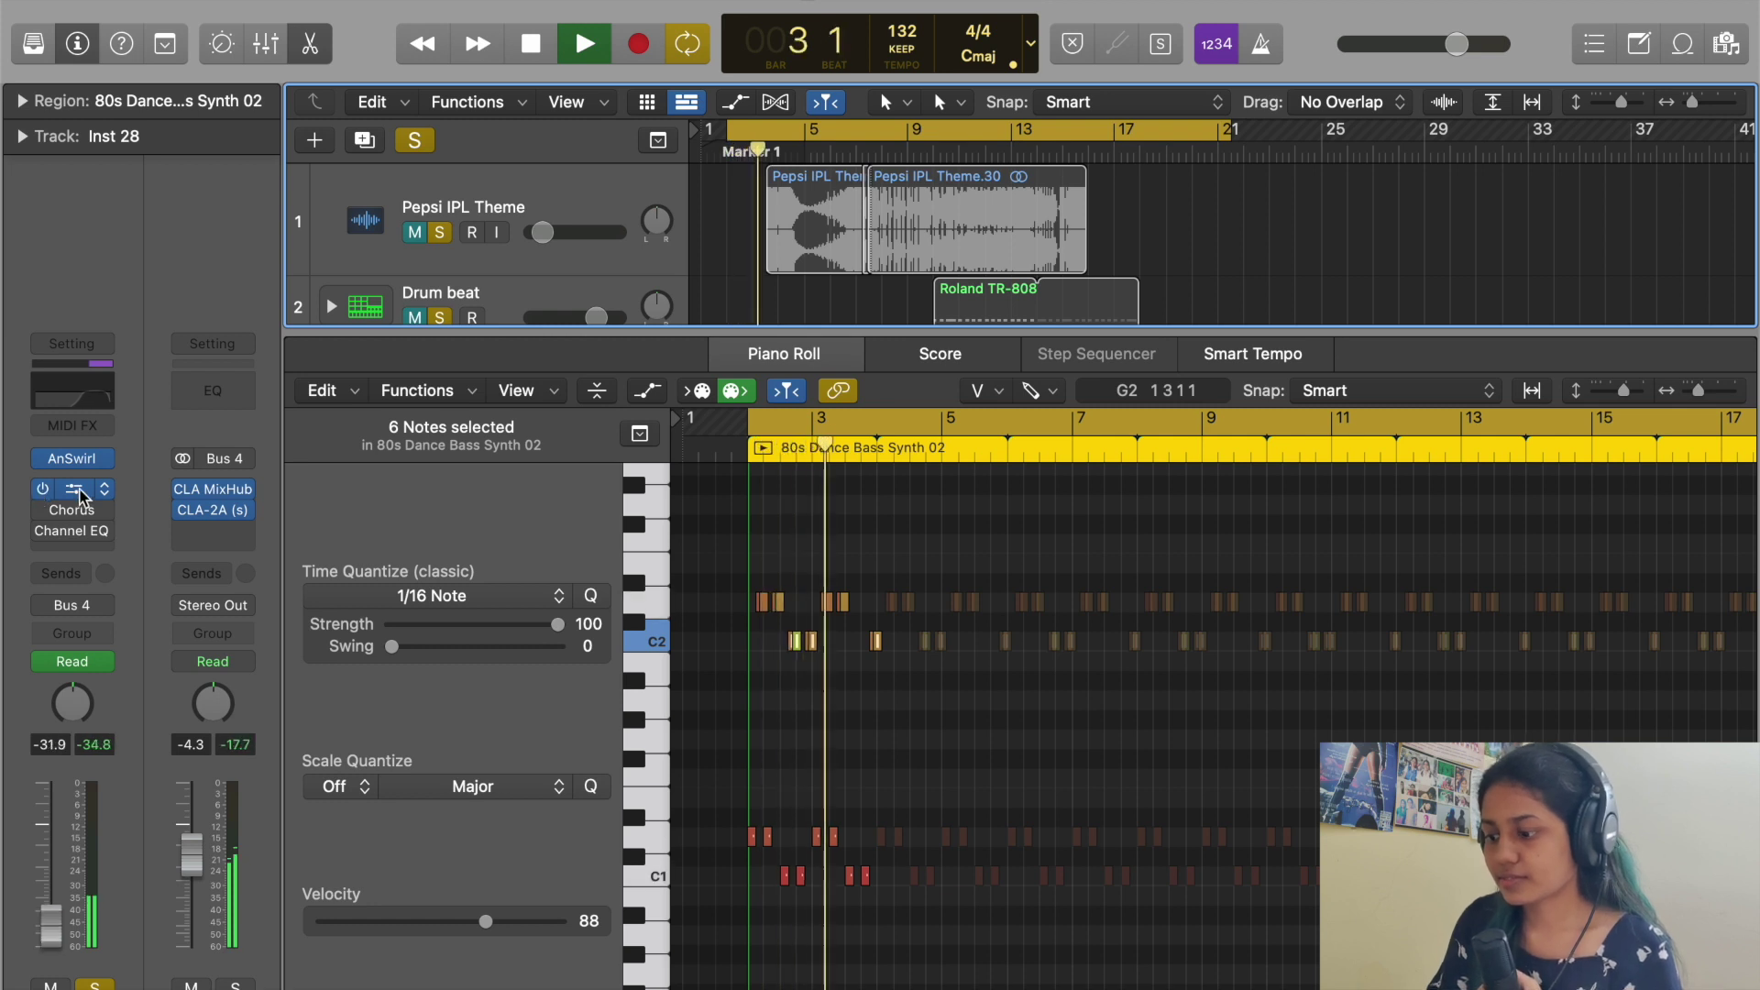
Step: Close the Piano Roll, show the bass synth's Chorus (0.500 Hz, 30% intensity, 50% mix), and restart playback
key(p)
key(space)
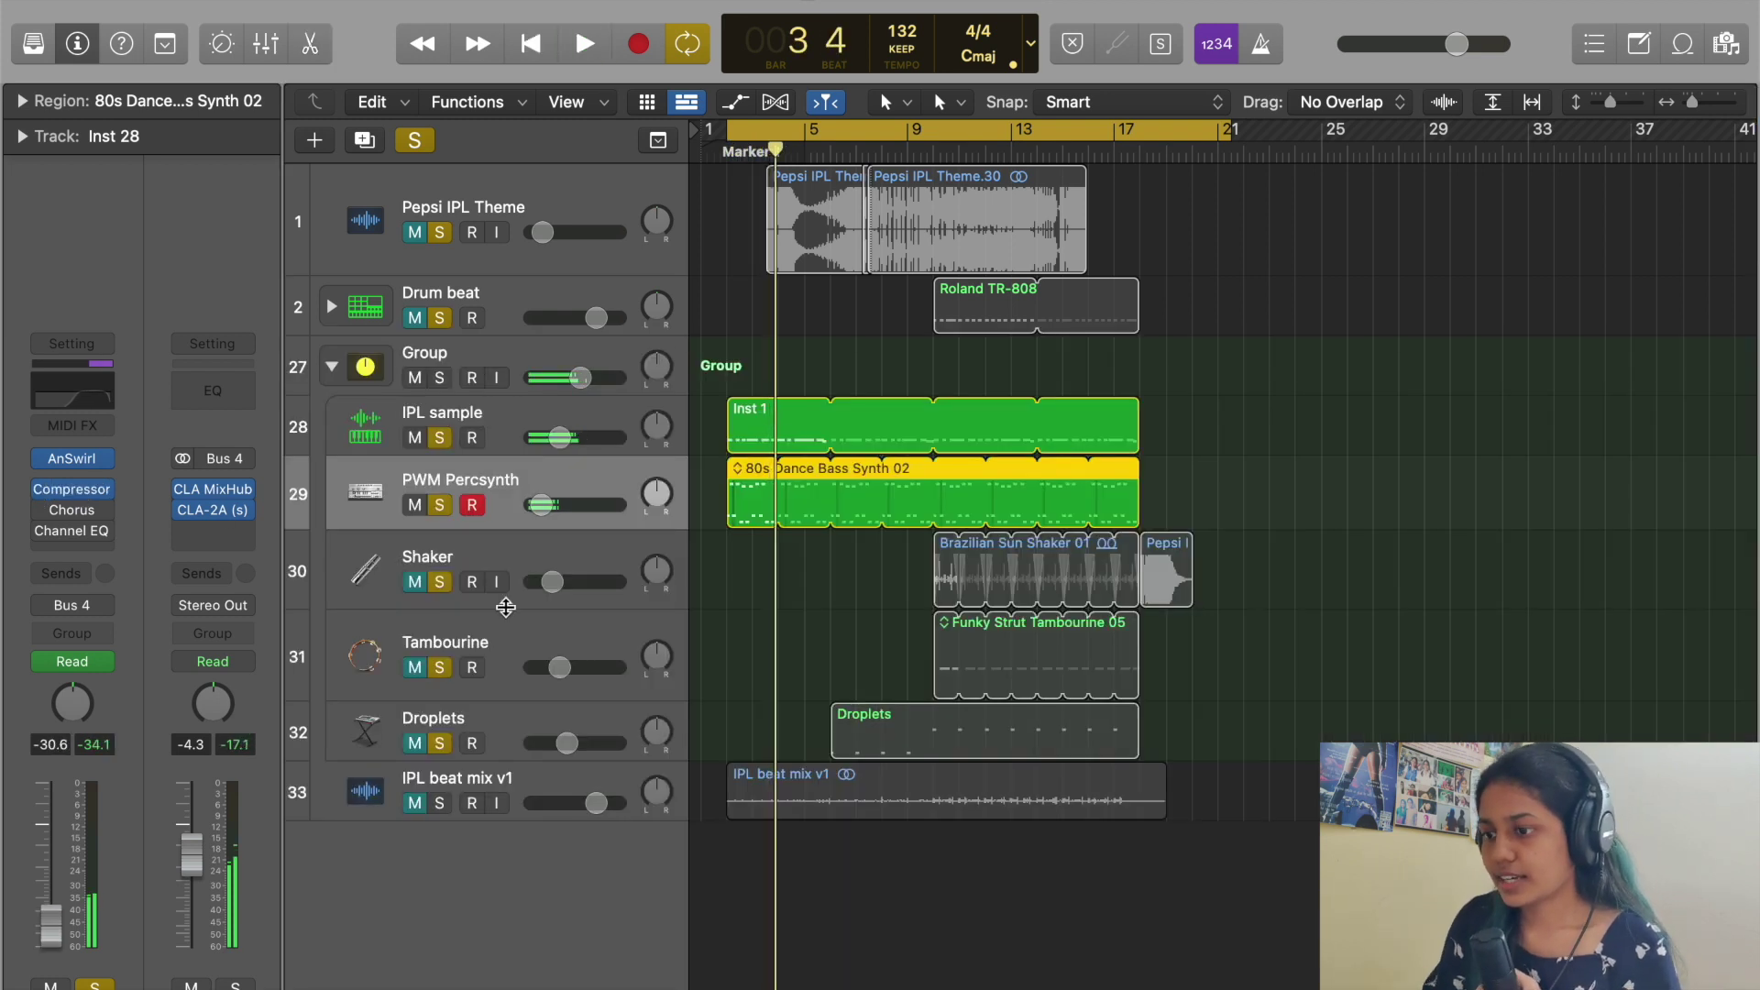
click(70, 510)
key(shift+space)
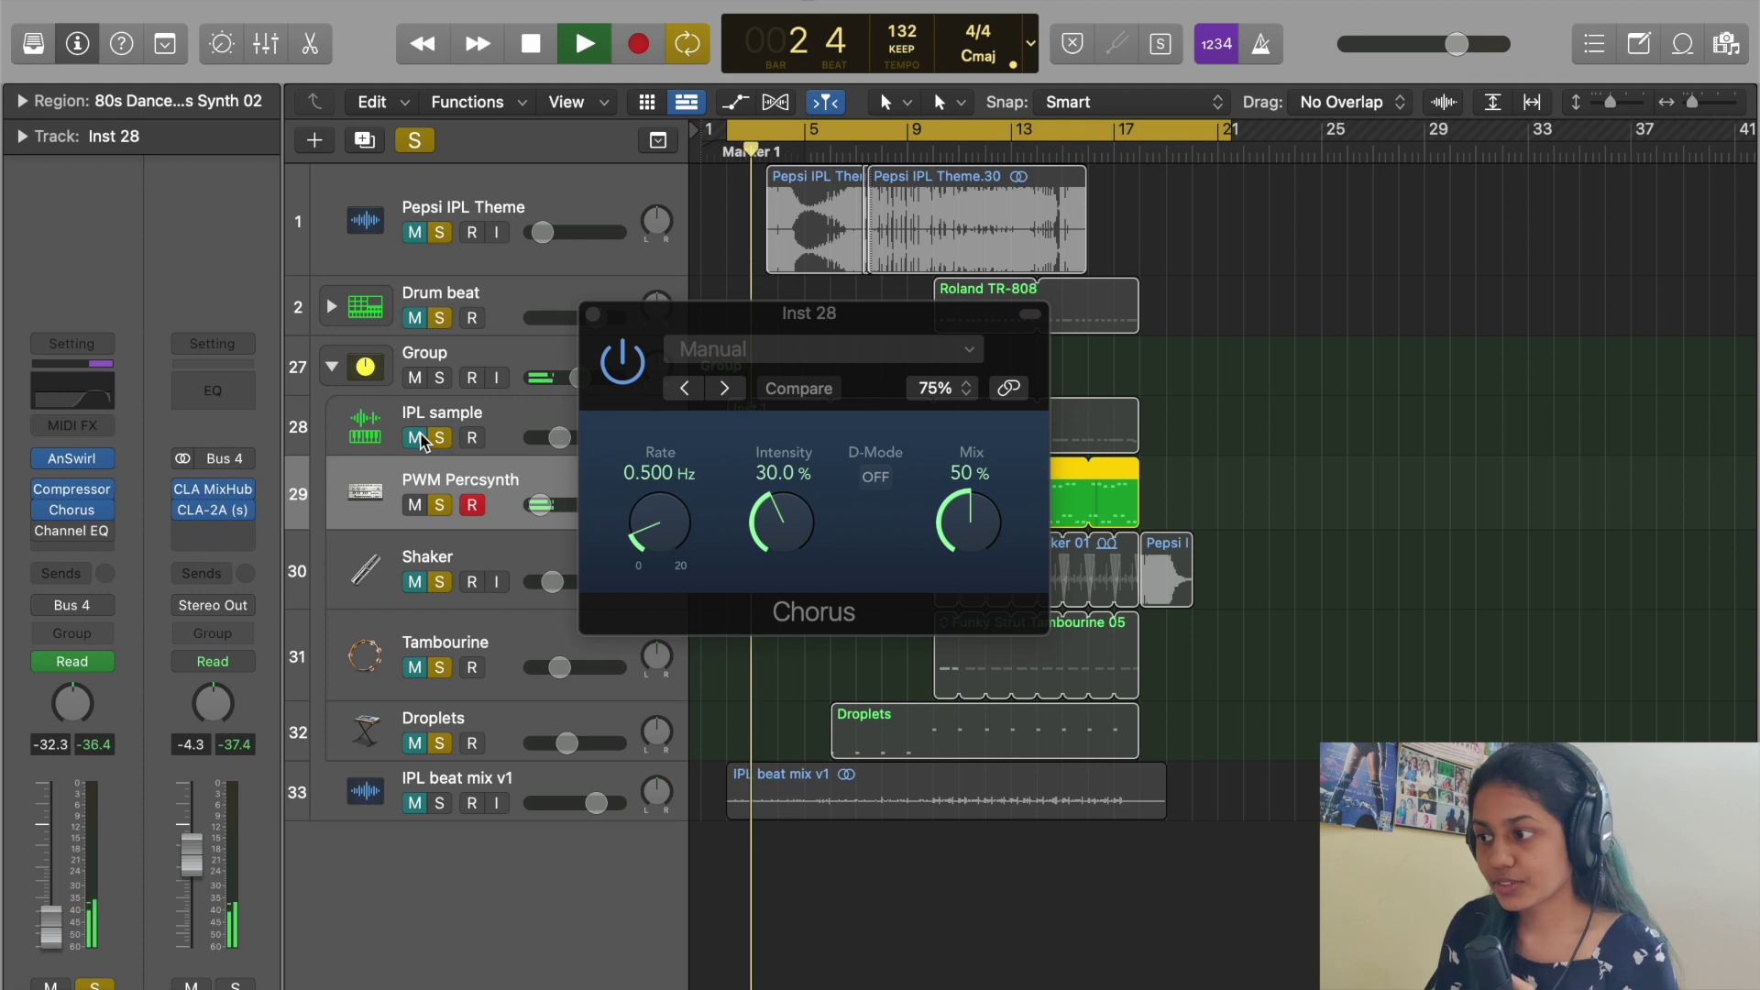
Step: Switch the PWM Percsynth Chorus off and on during playback, leaving it enabled and its window closed
click(616, 364)
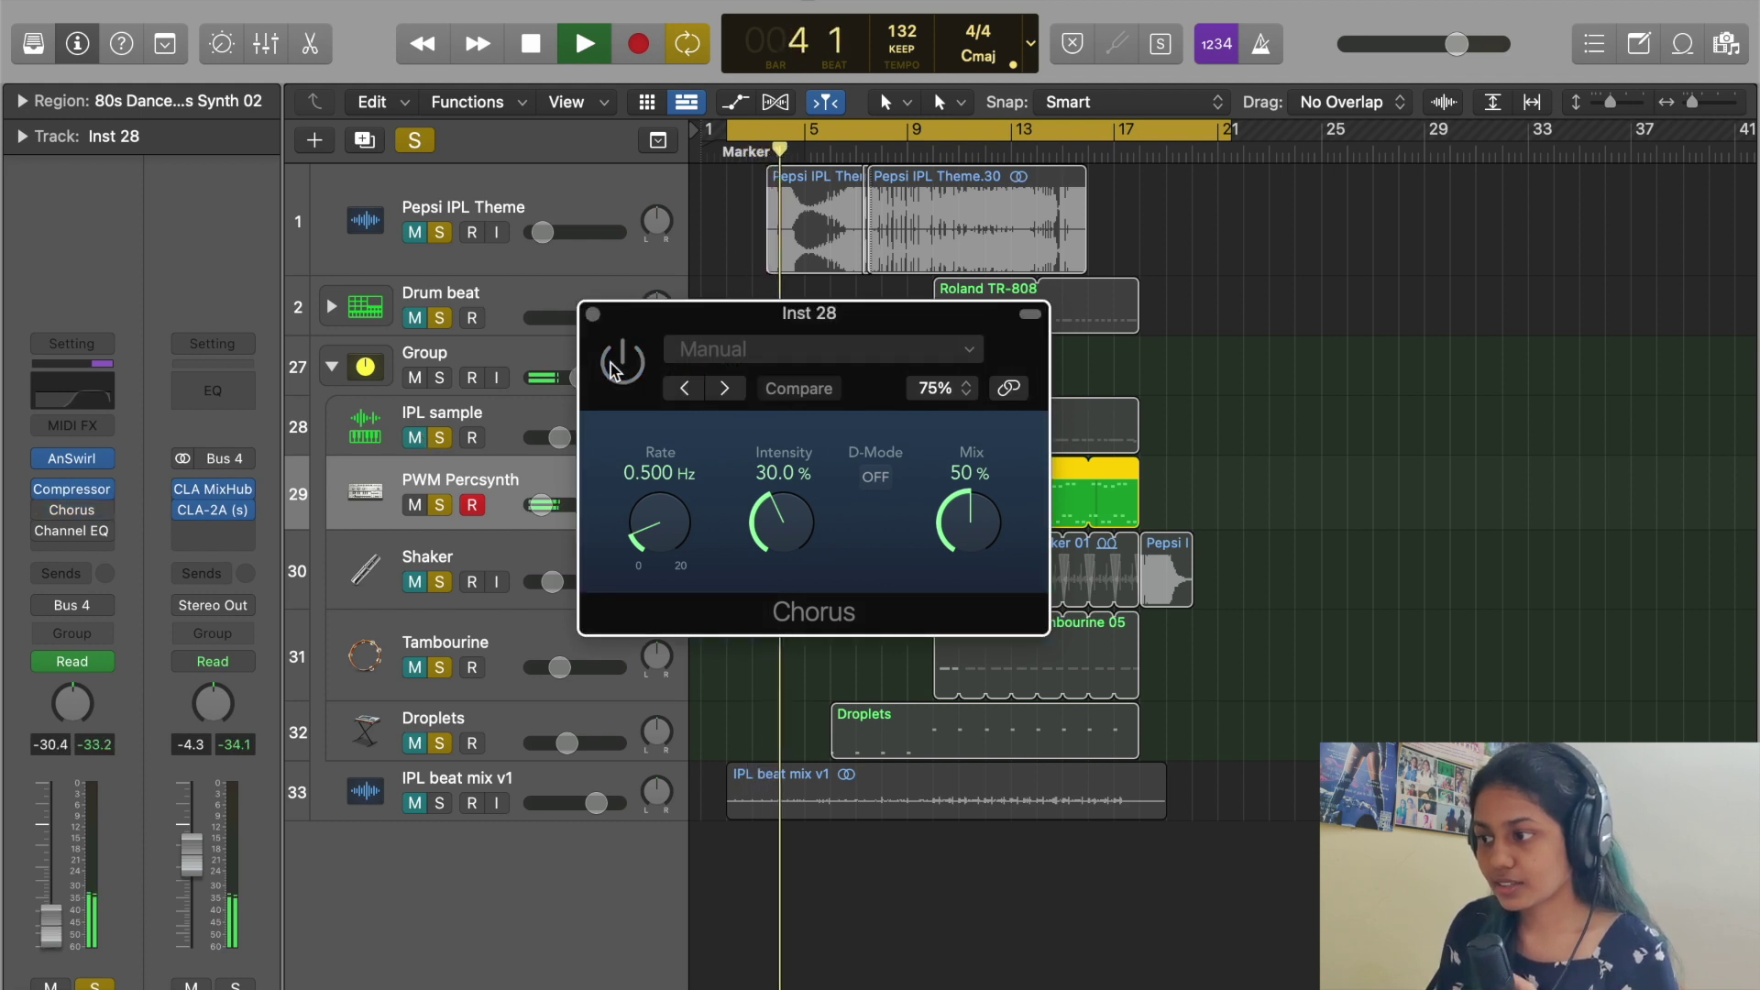
key(space)
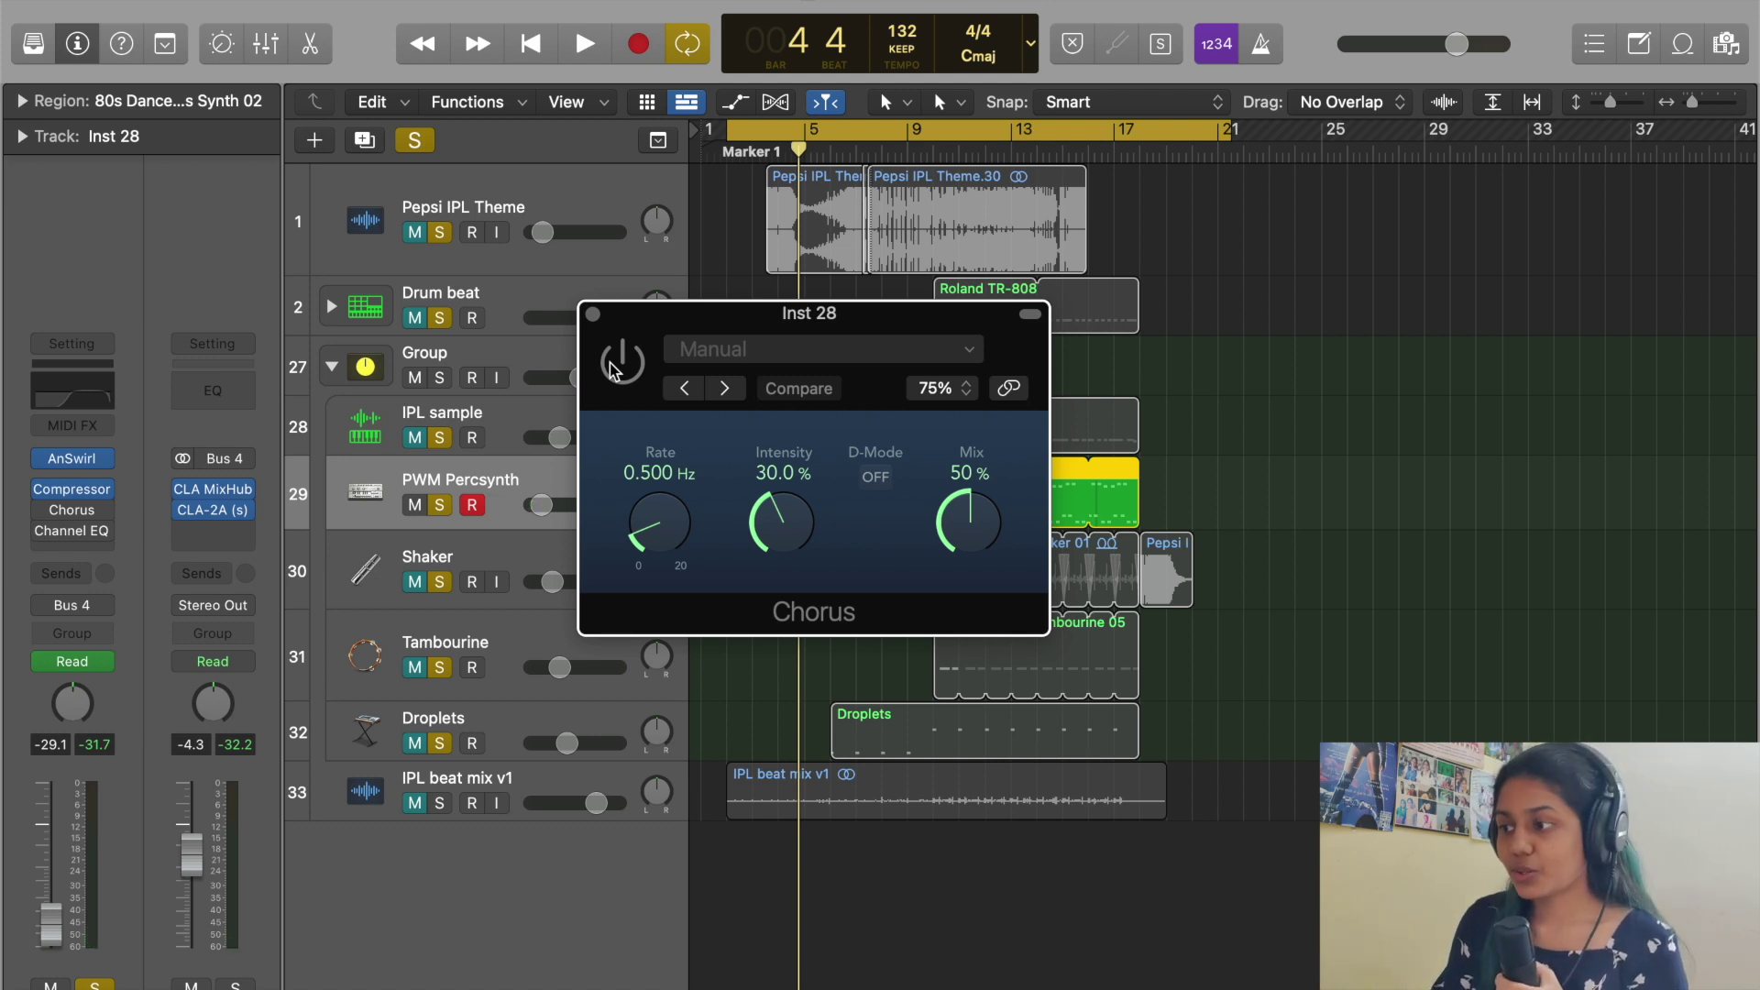
click(835, 148)
key(space)
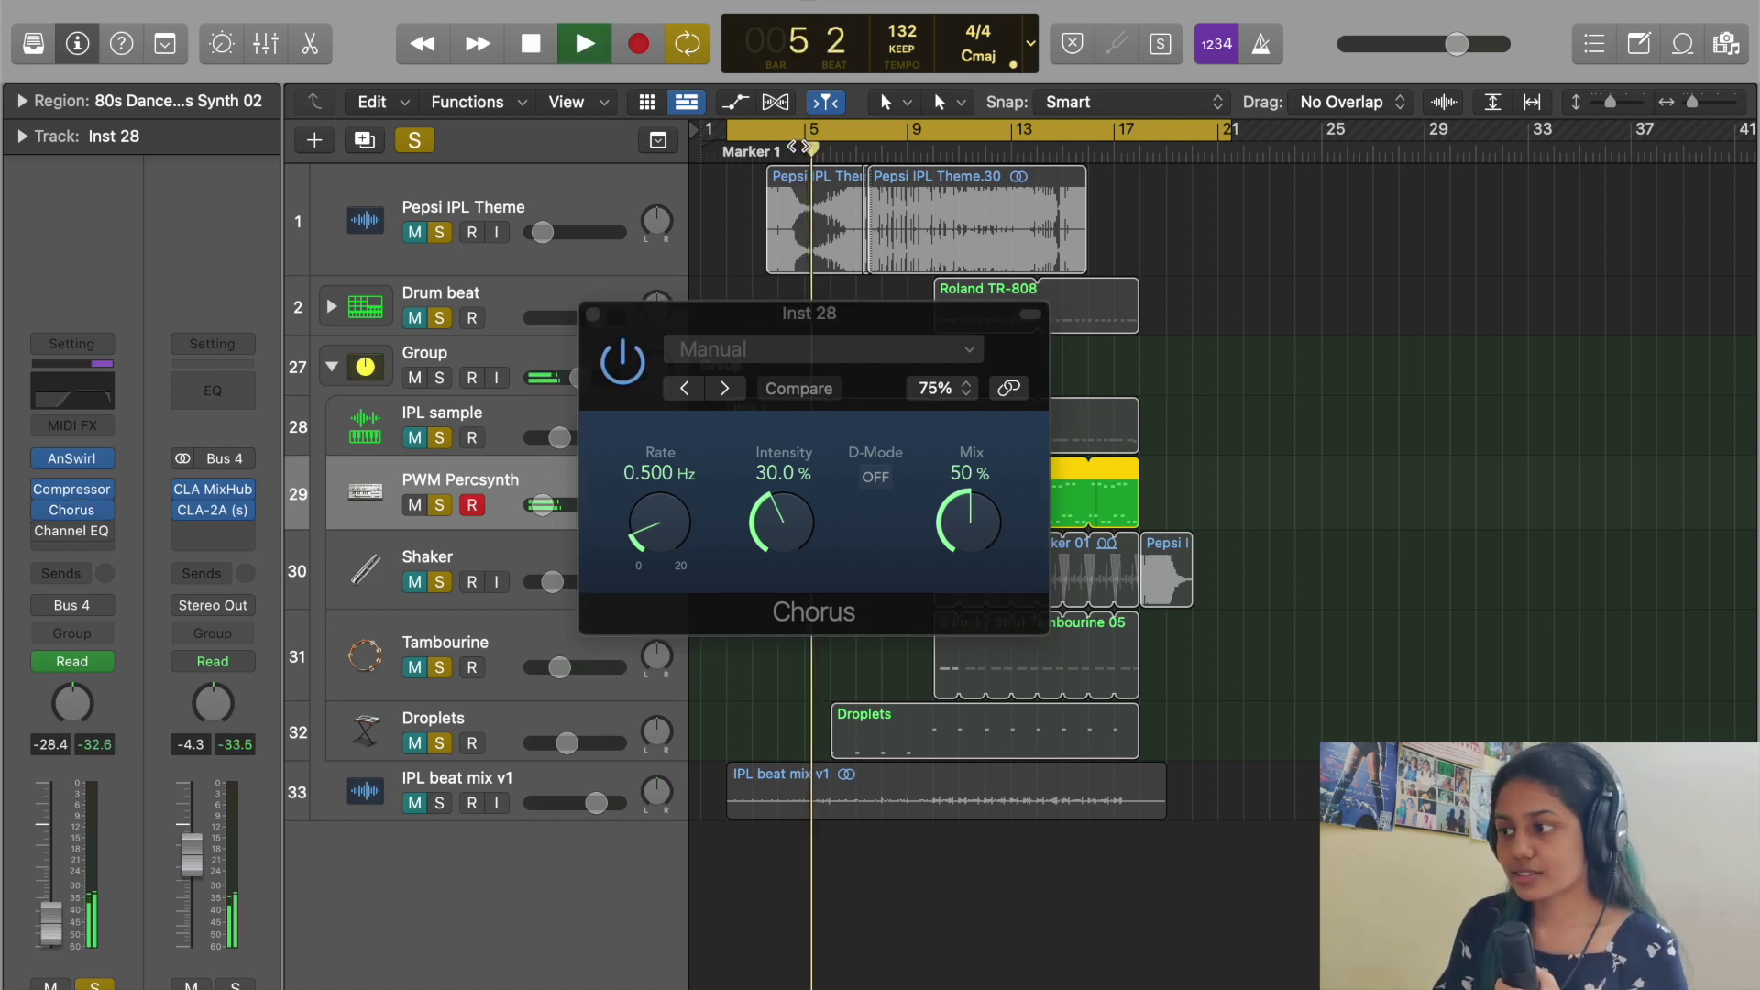
click(630, 365)
click(630, 365)
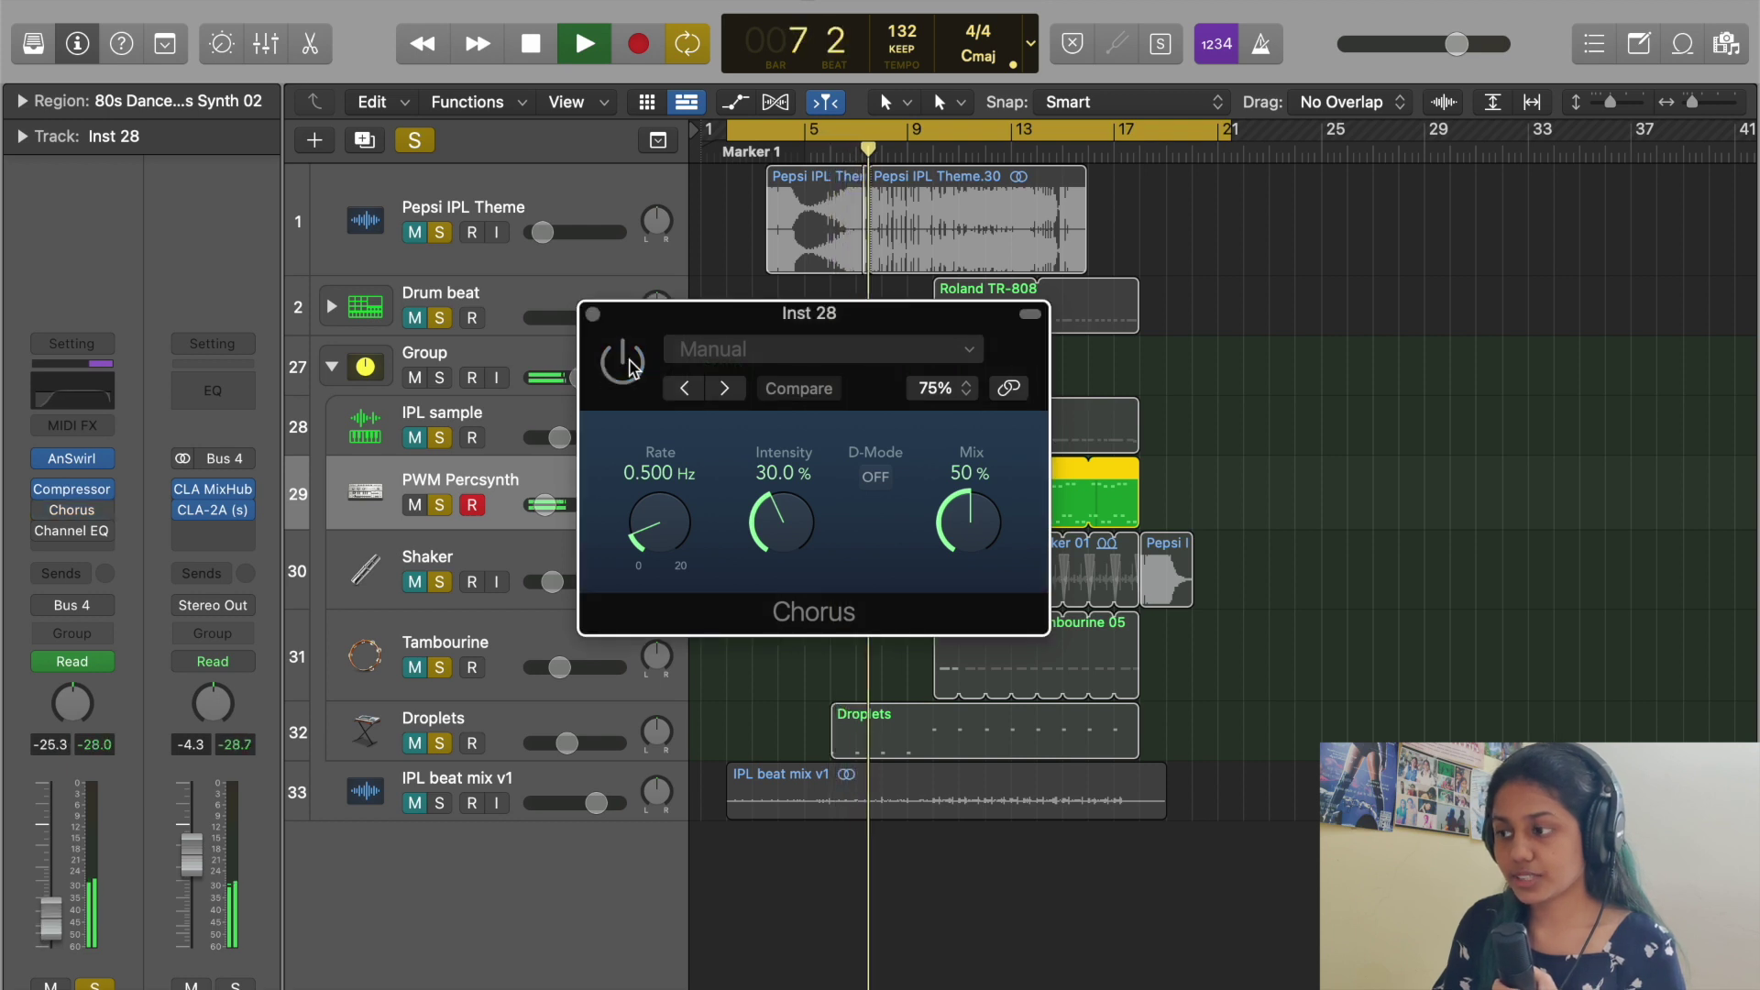
click(630, 365)
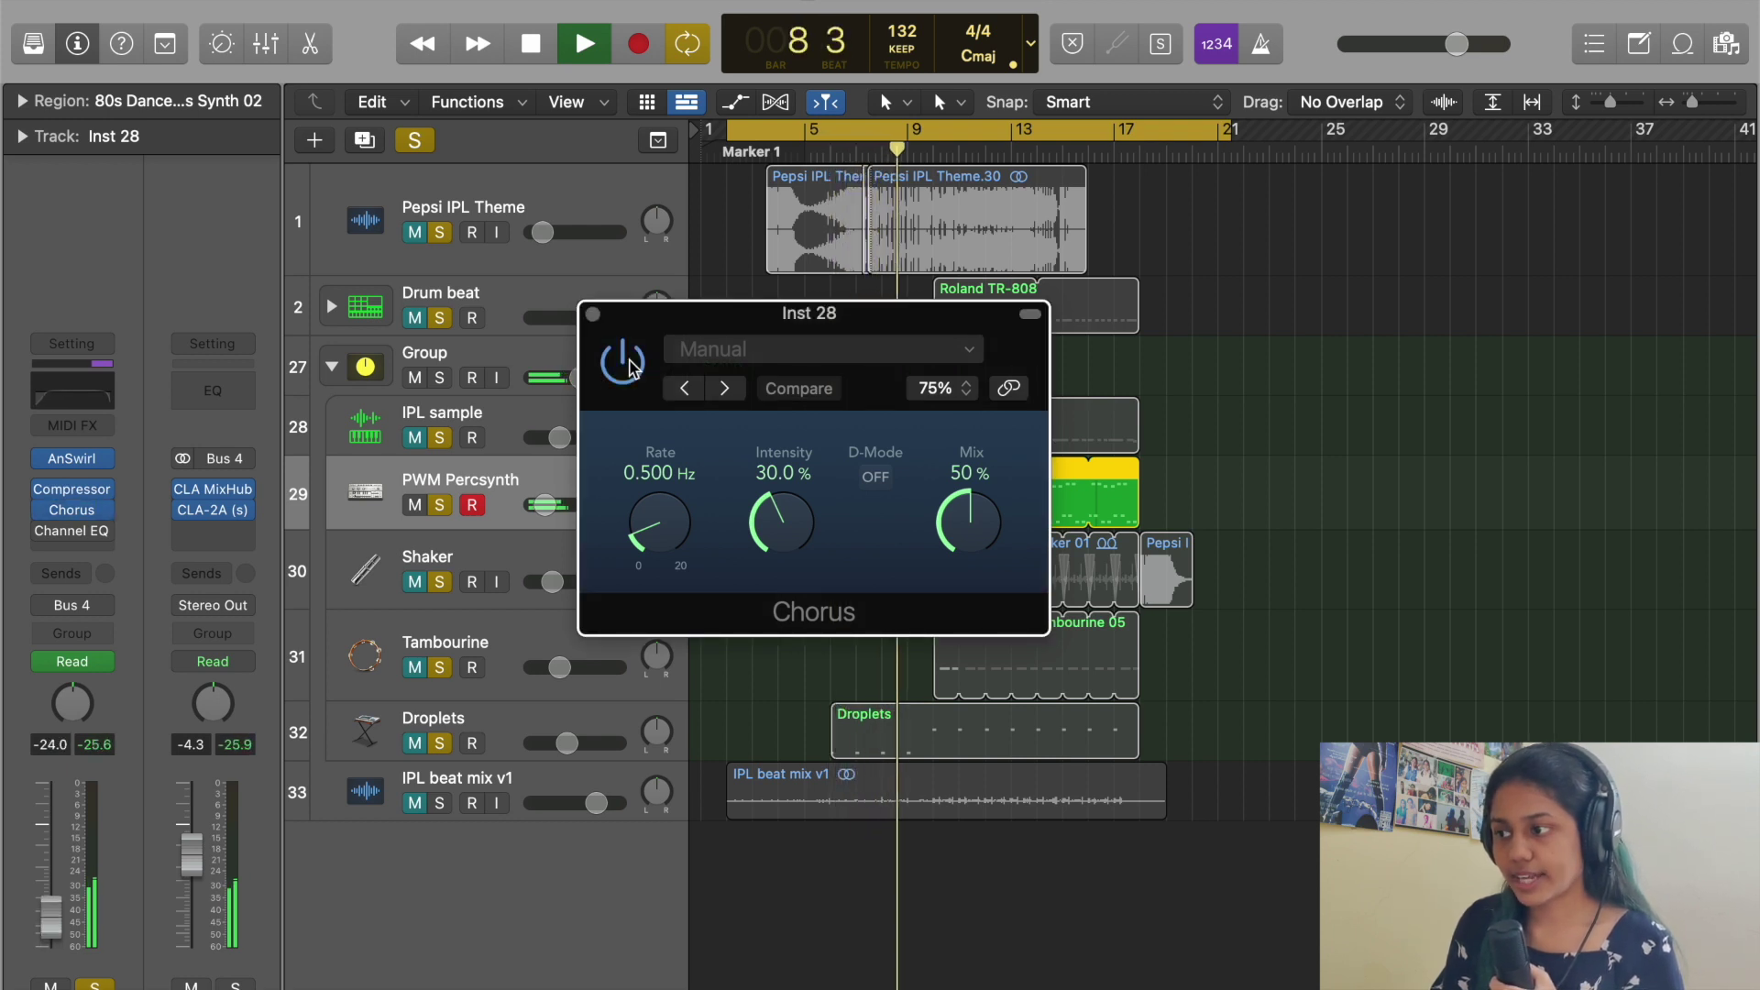
key(space)
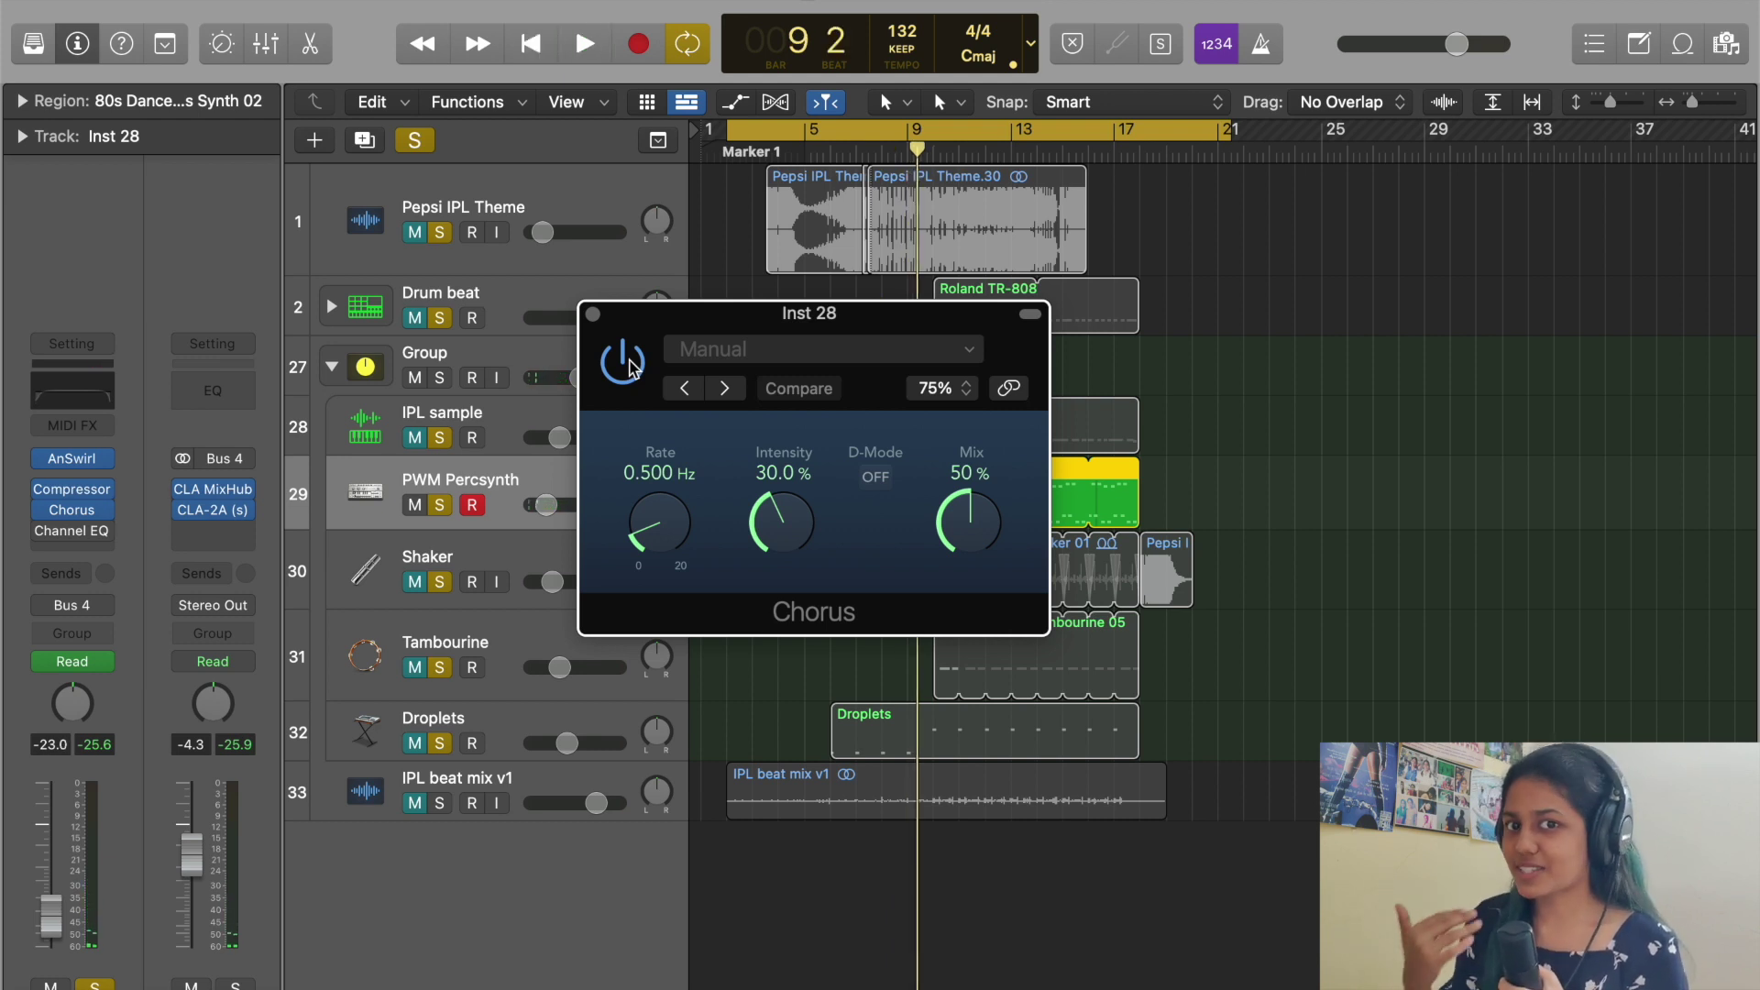
click(593, 314)
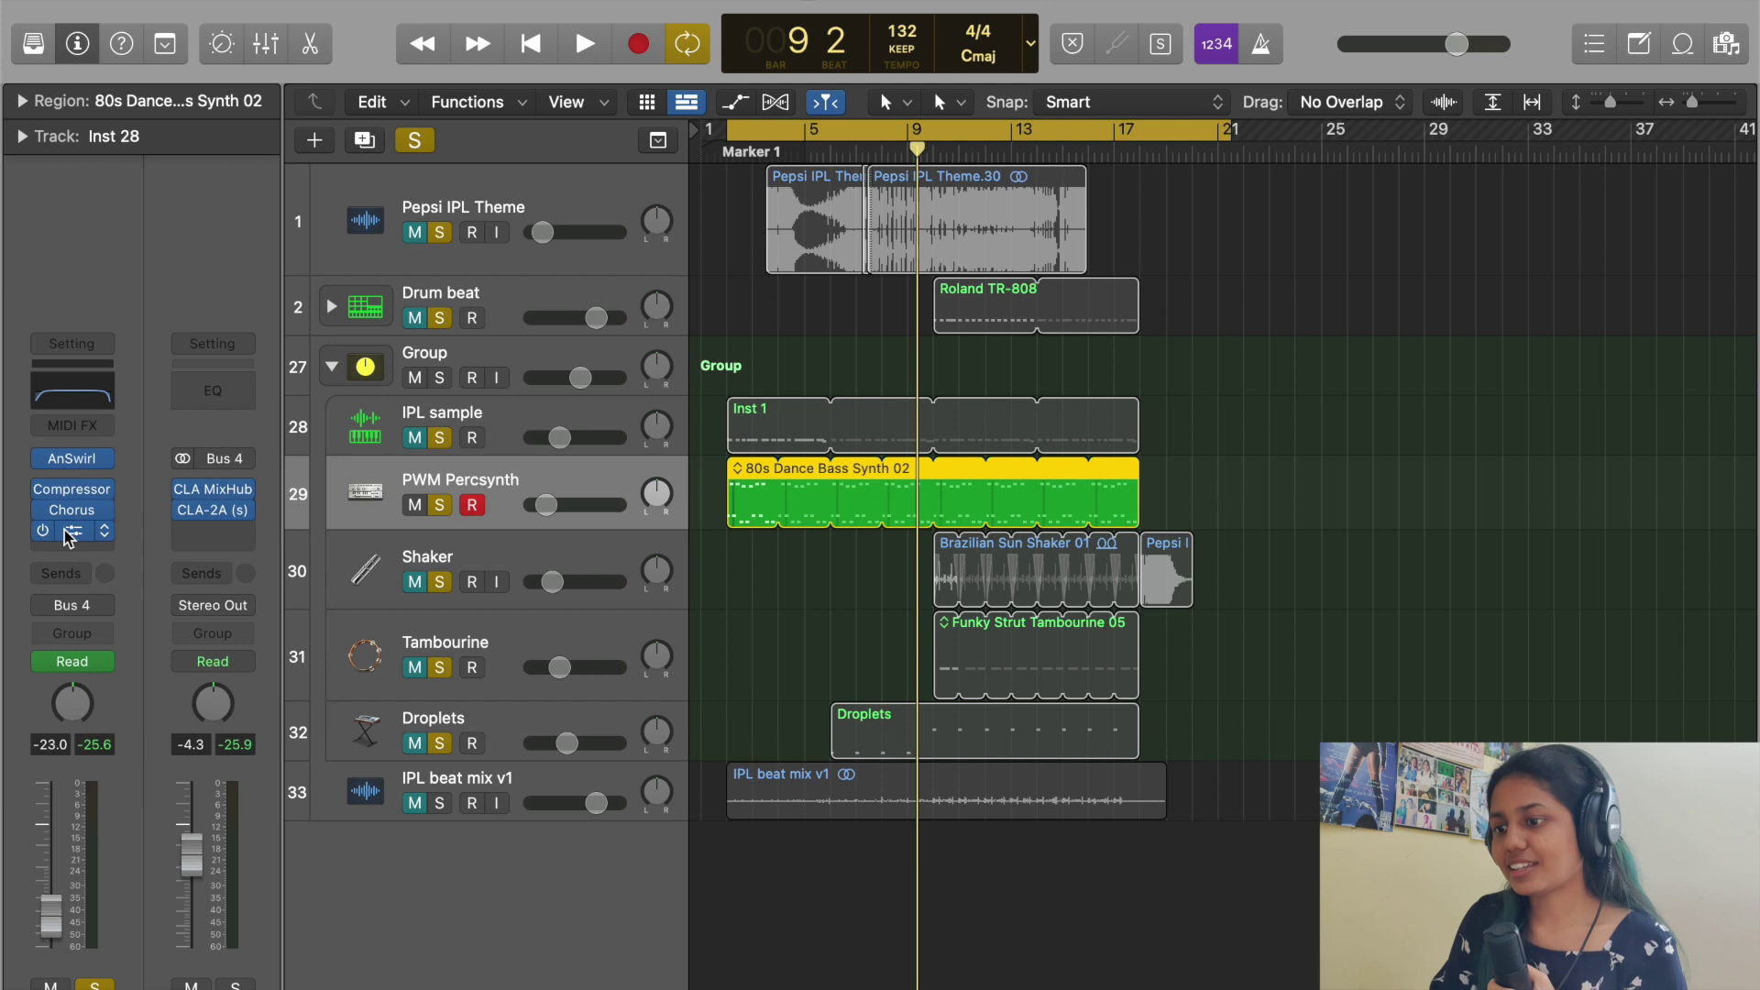
click(72, 531)
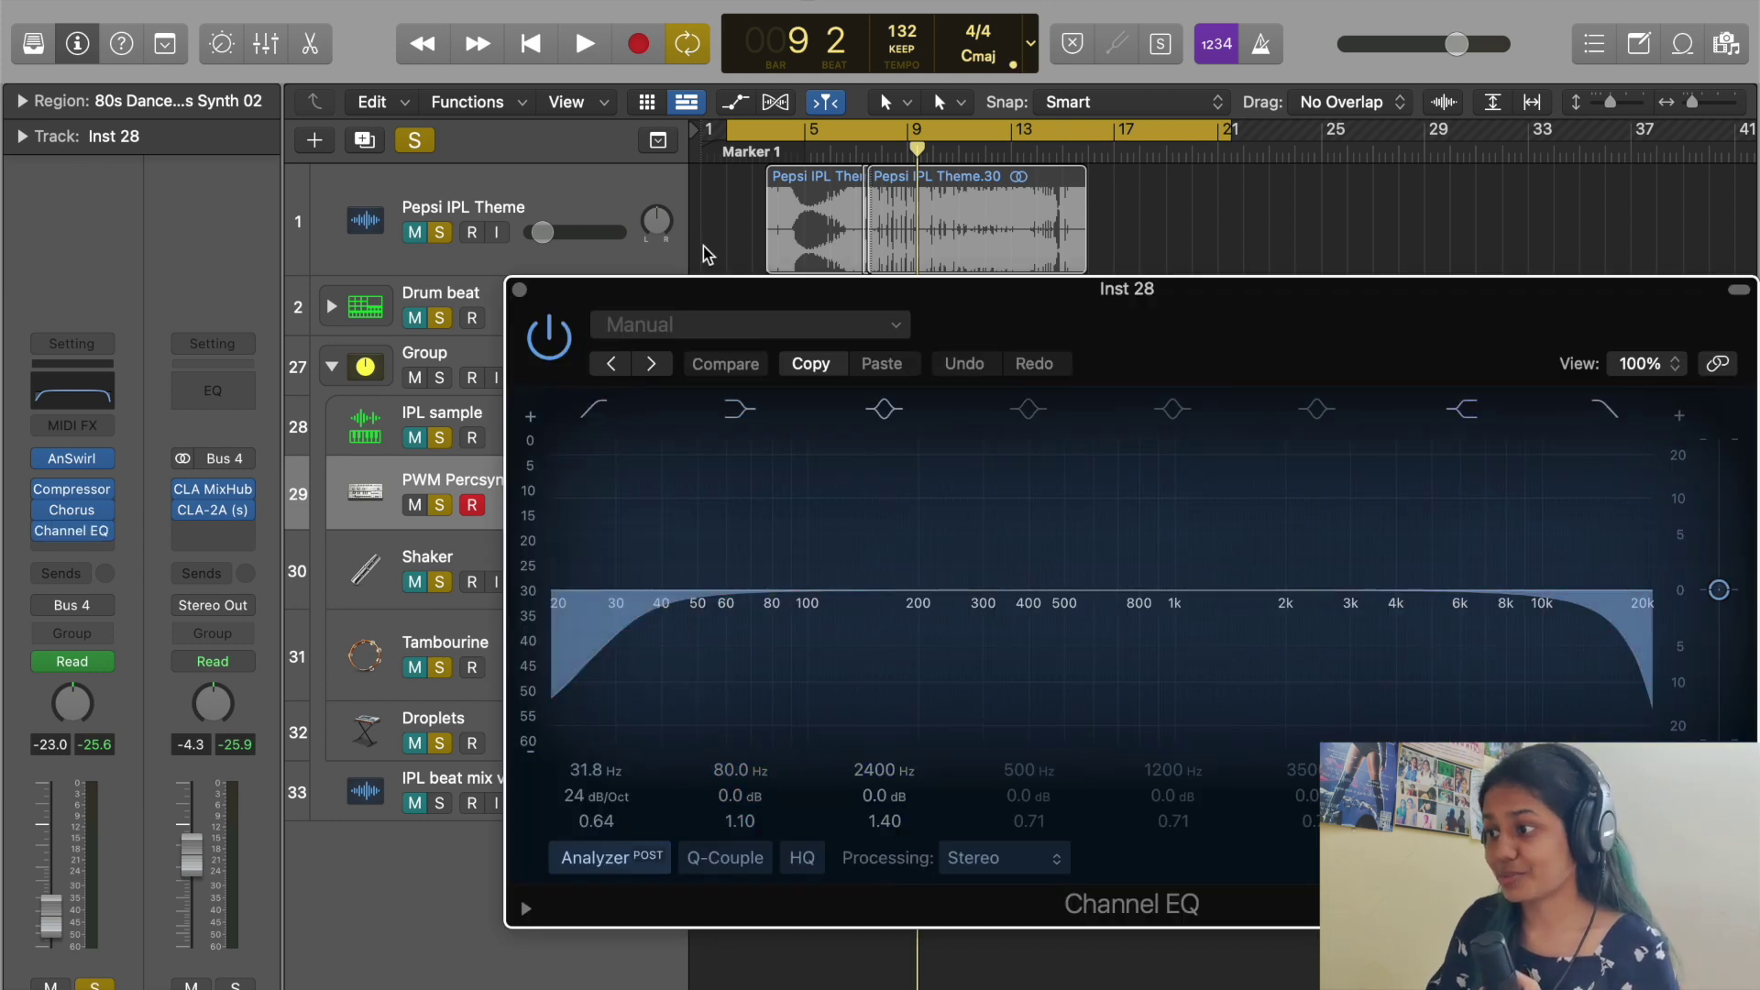
Step: Play the project to hear PWM Percsynth's automated Channel EQ low-cut sweep, then close the EQ
key(Return)
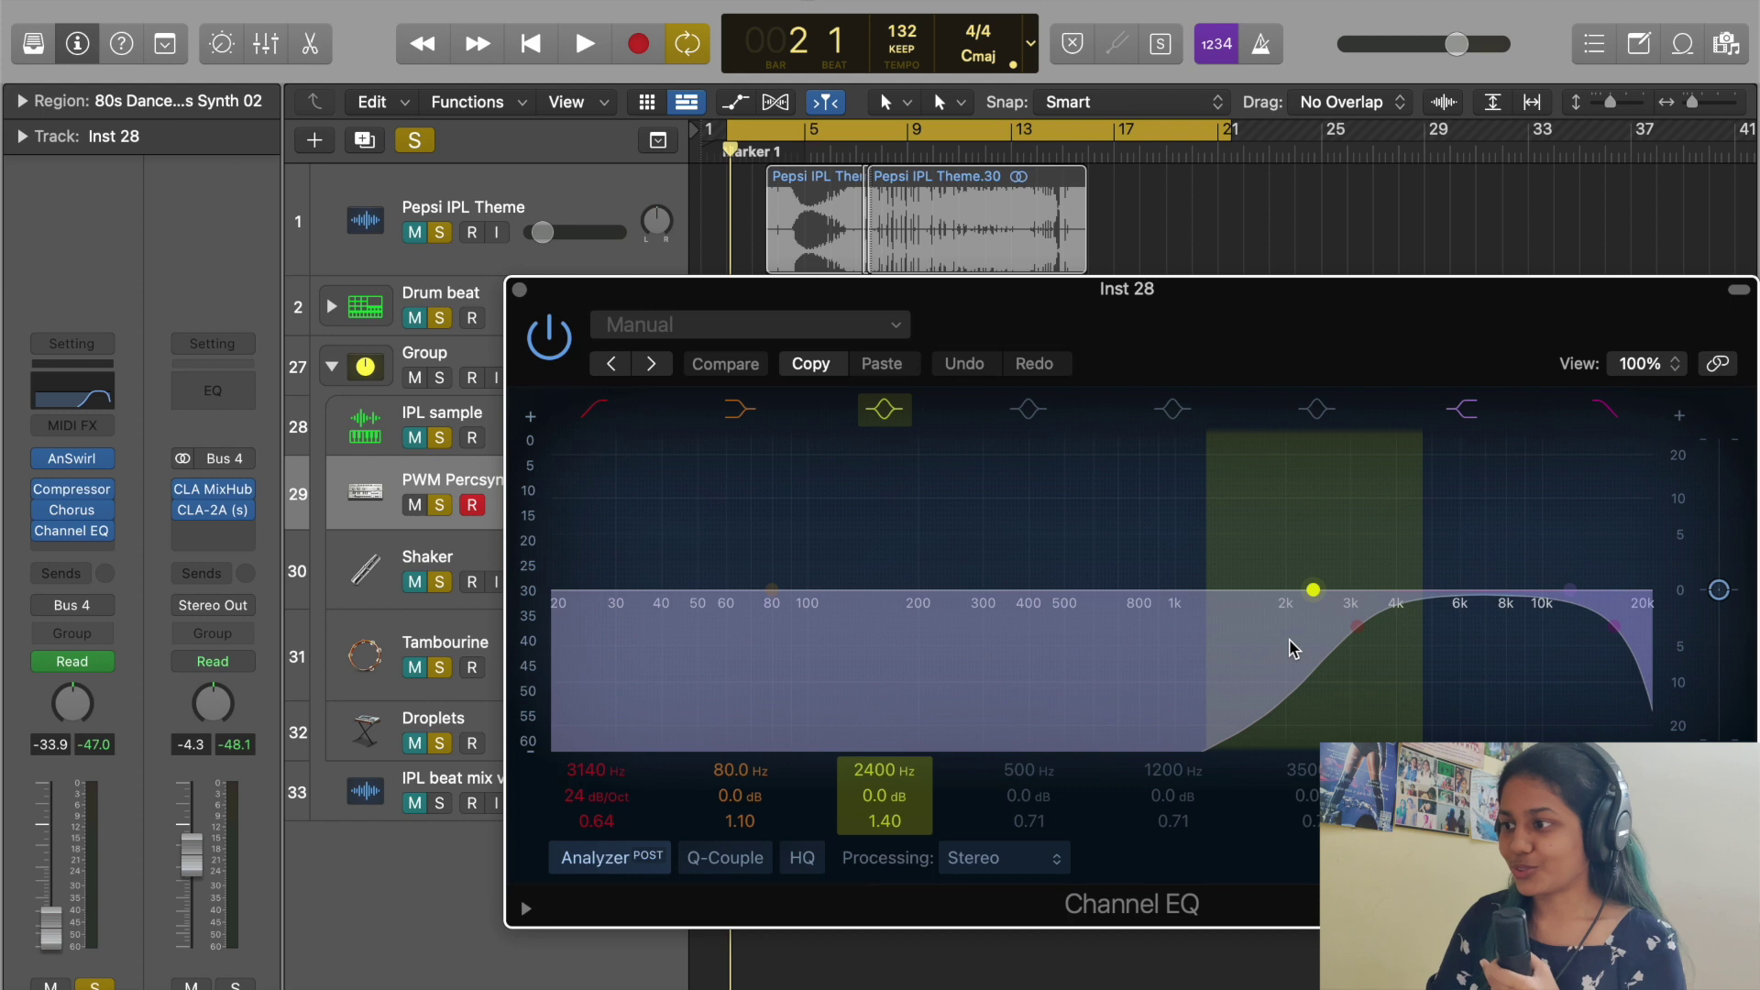
key(space)
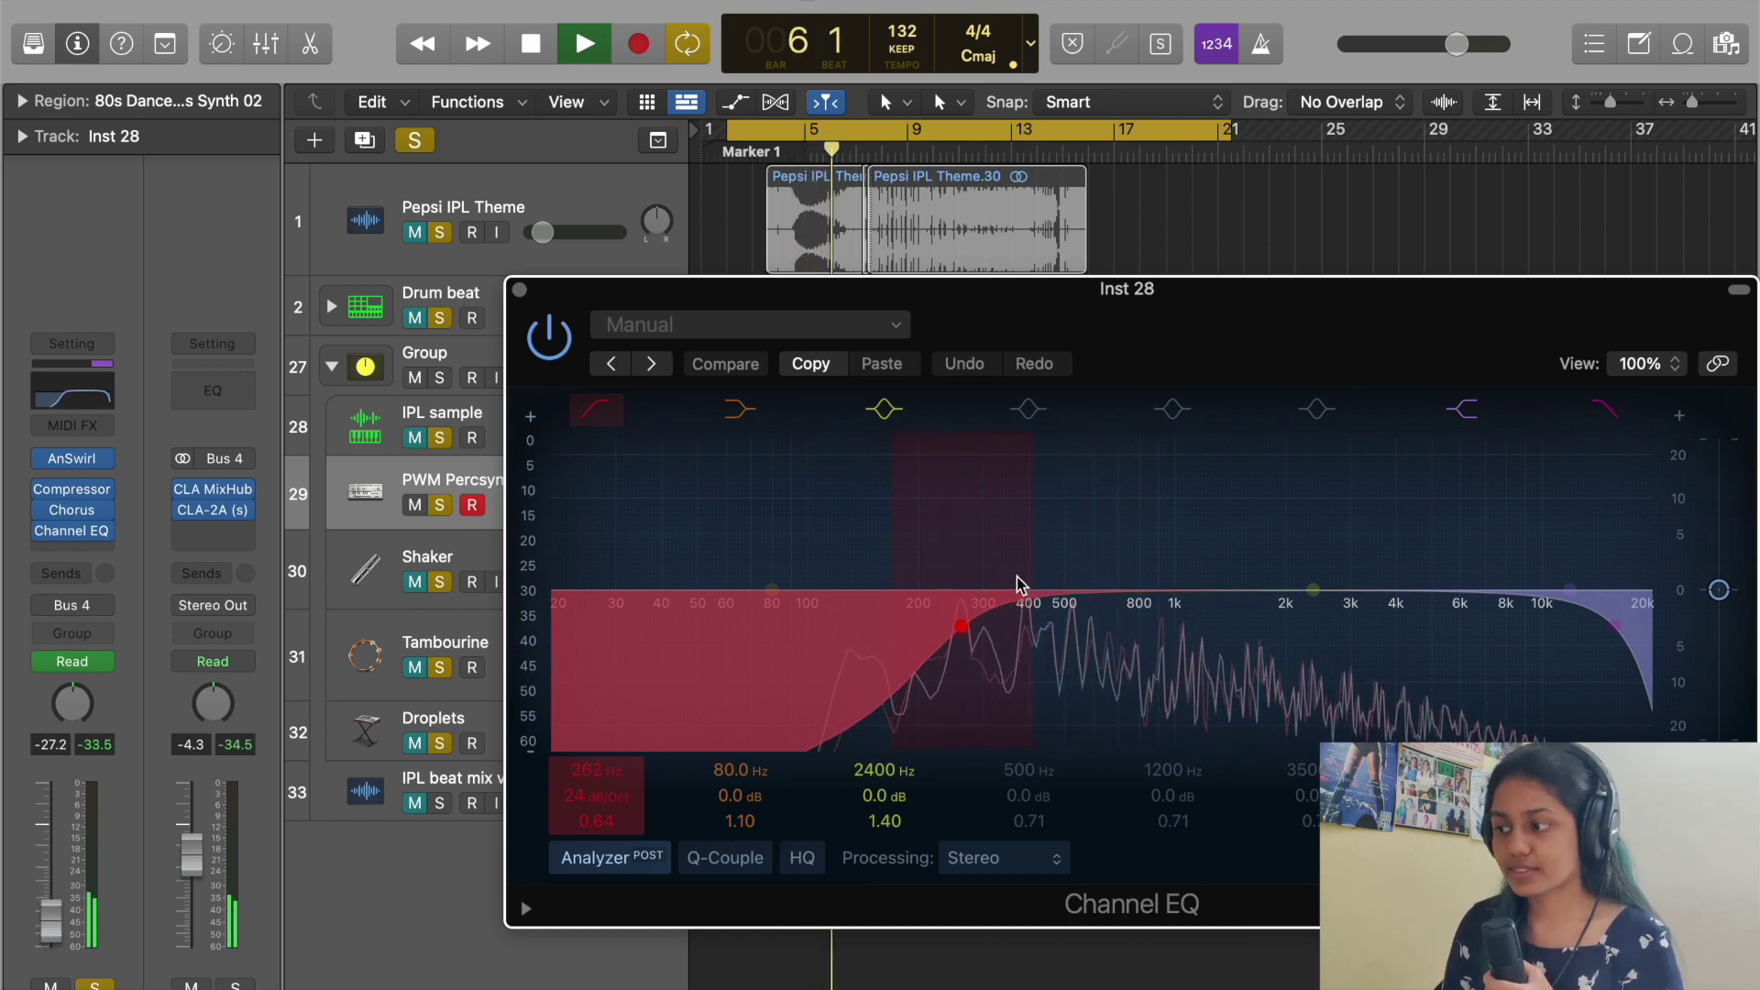
key(space)
click(416, 450)
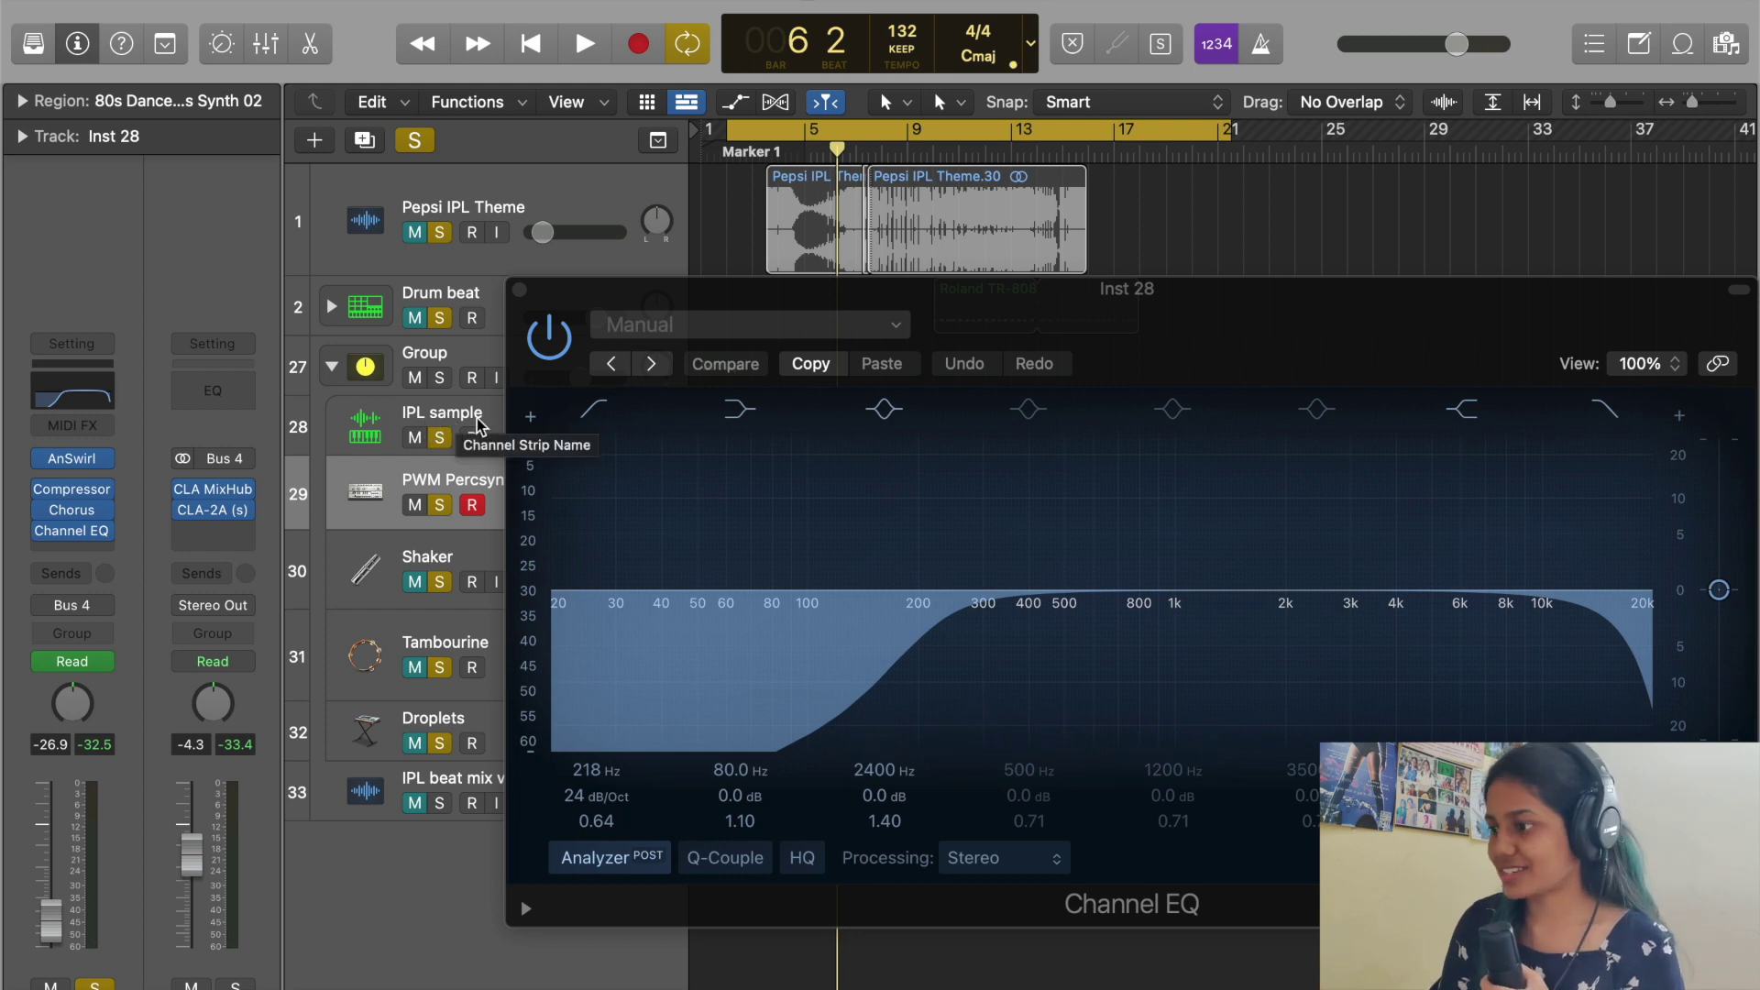
key(space)
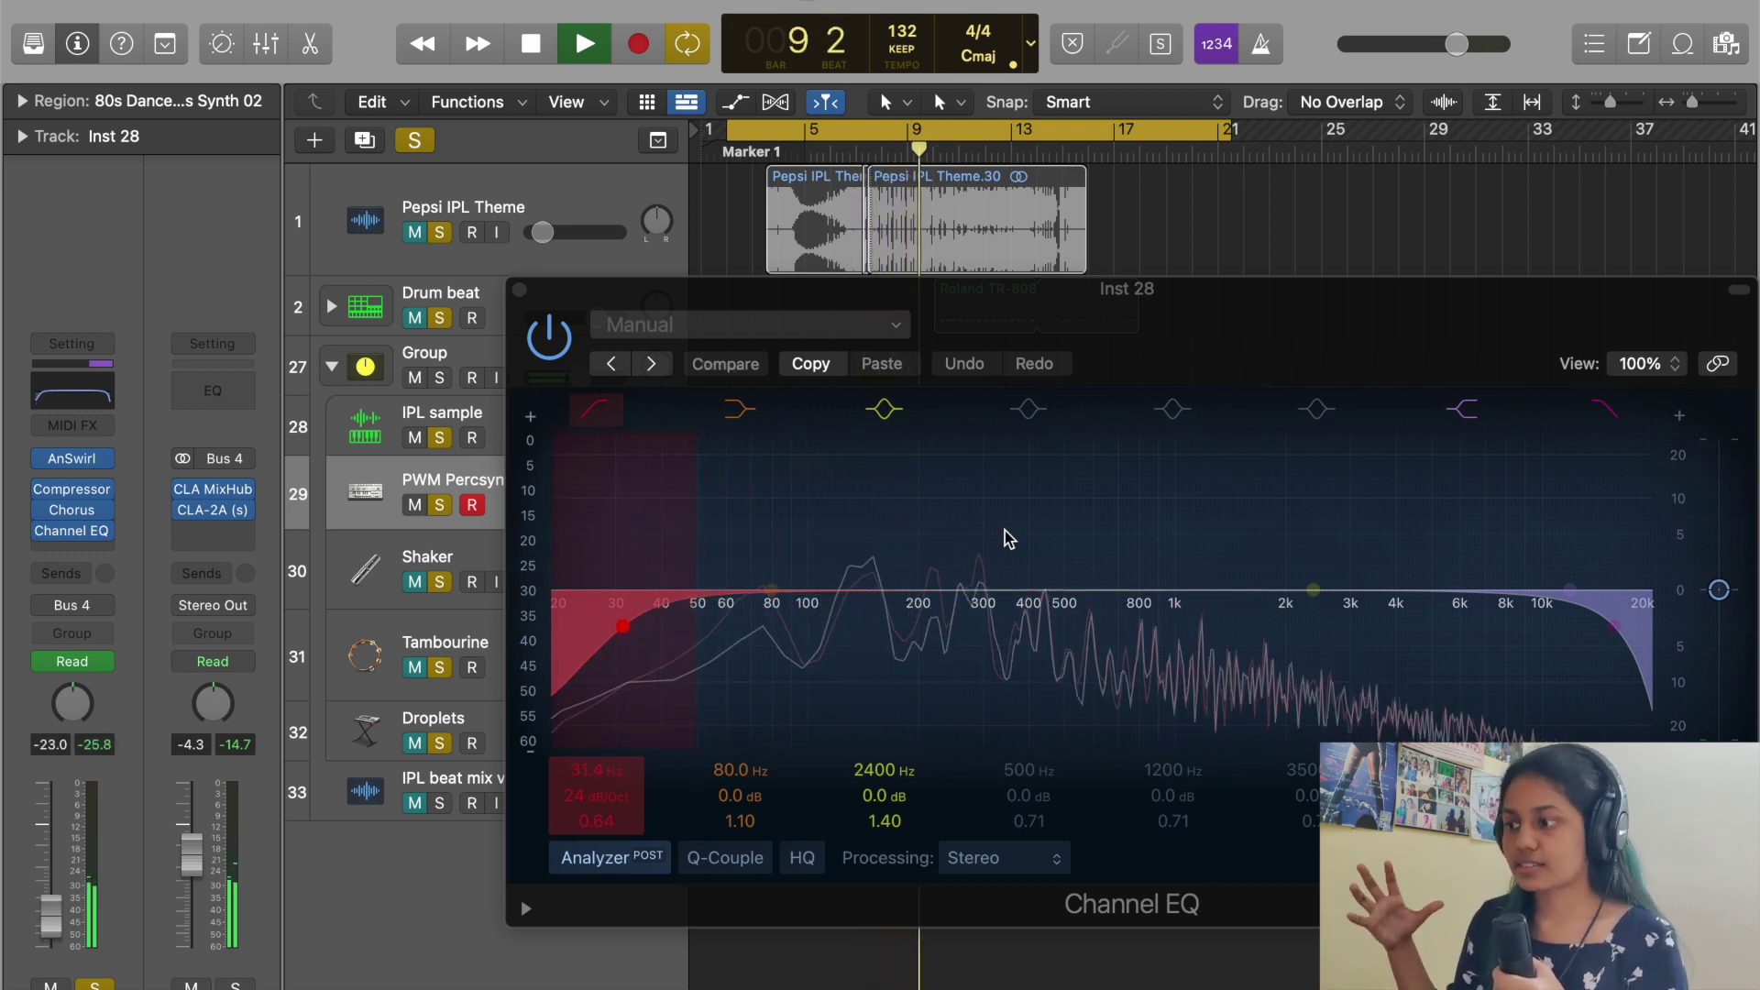
key(space)
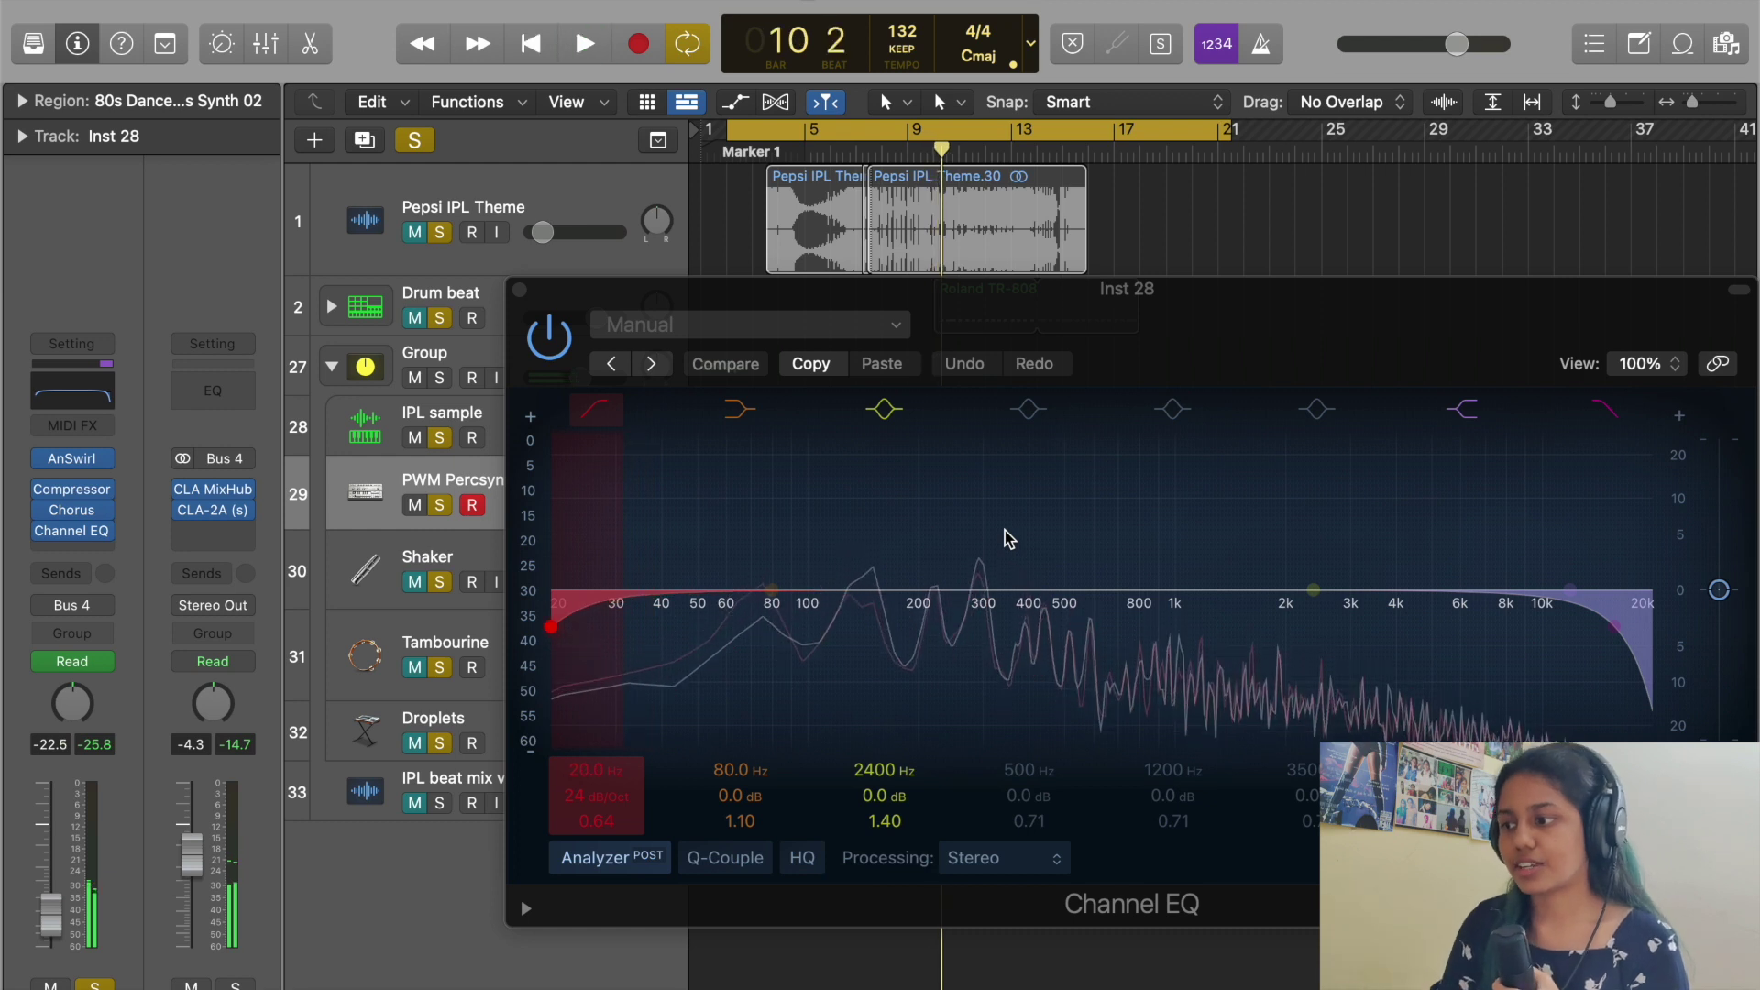
click(519, 289)
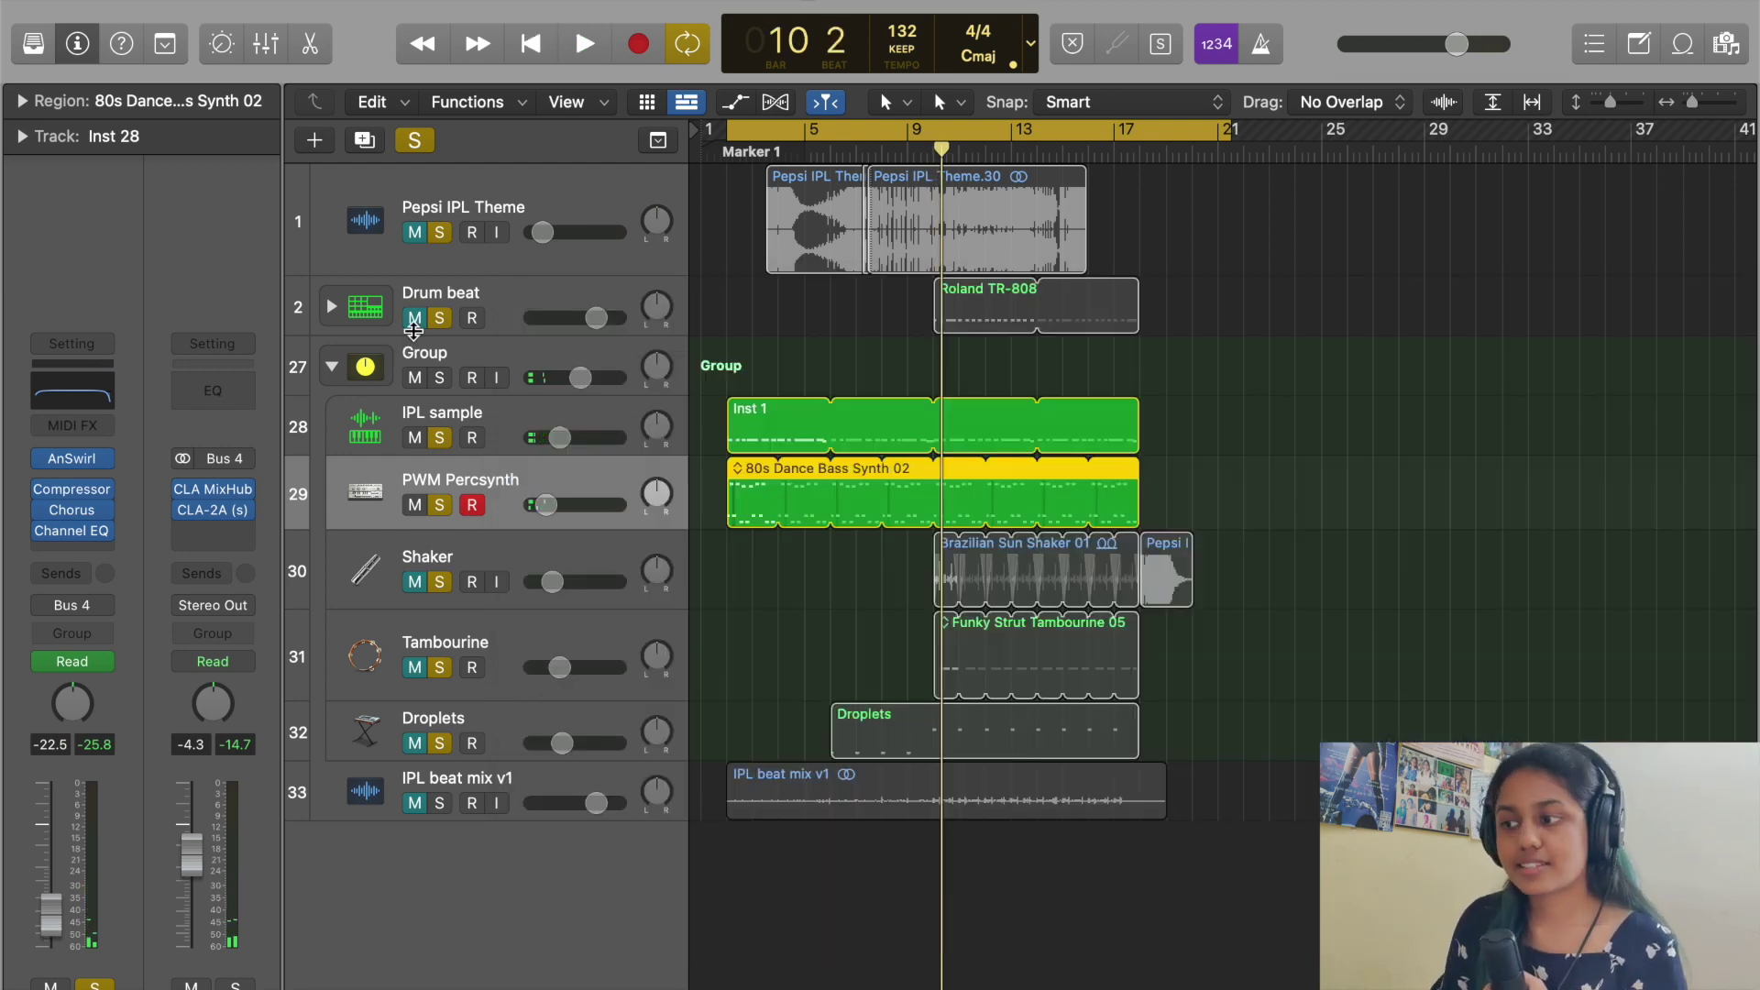
Step: Unmute the Drum beat track and inspect the TR-808 kick and snare notes at bar 10
click(414, 331)
click(414, 321)
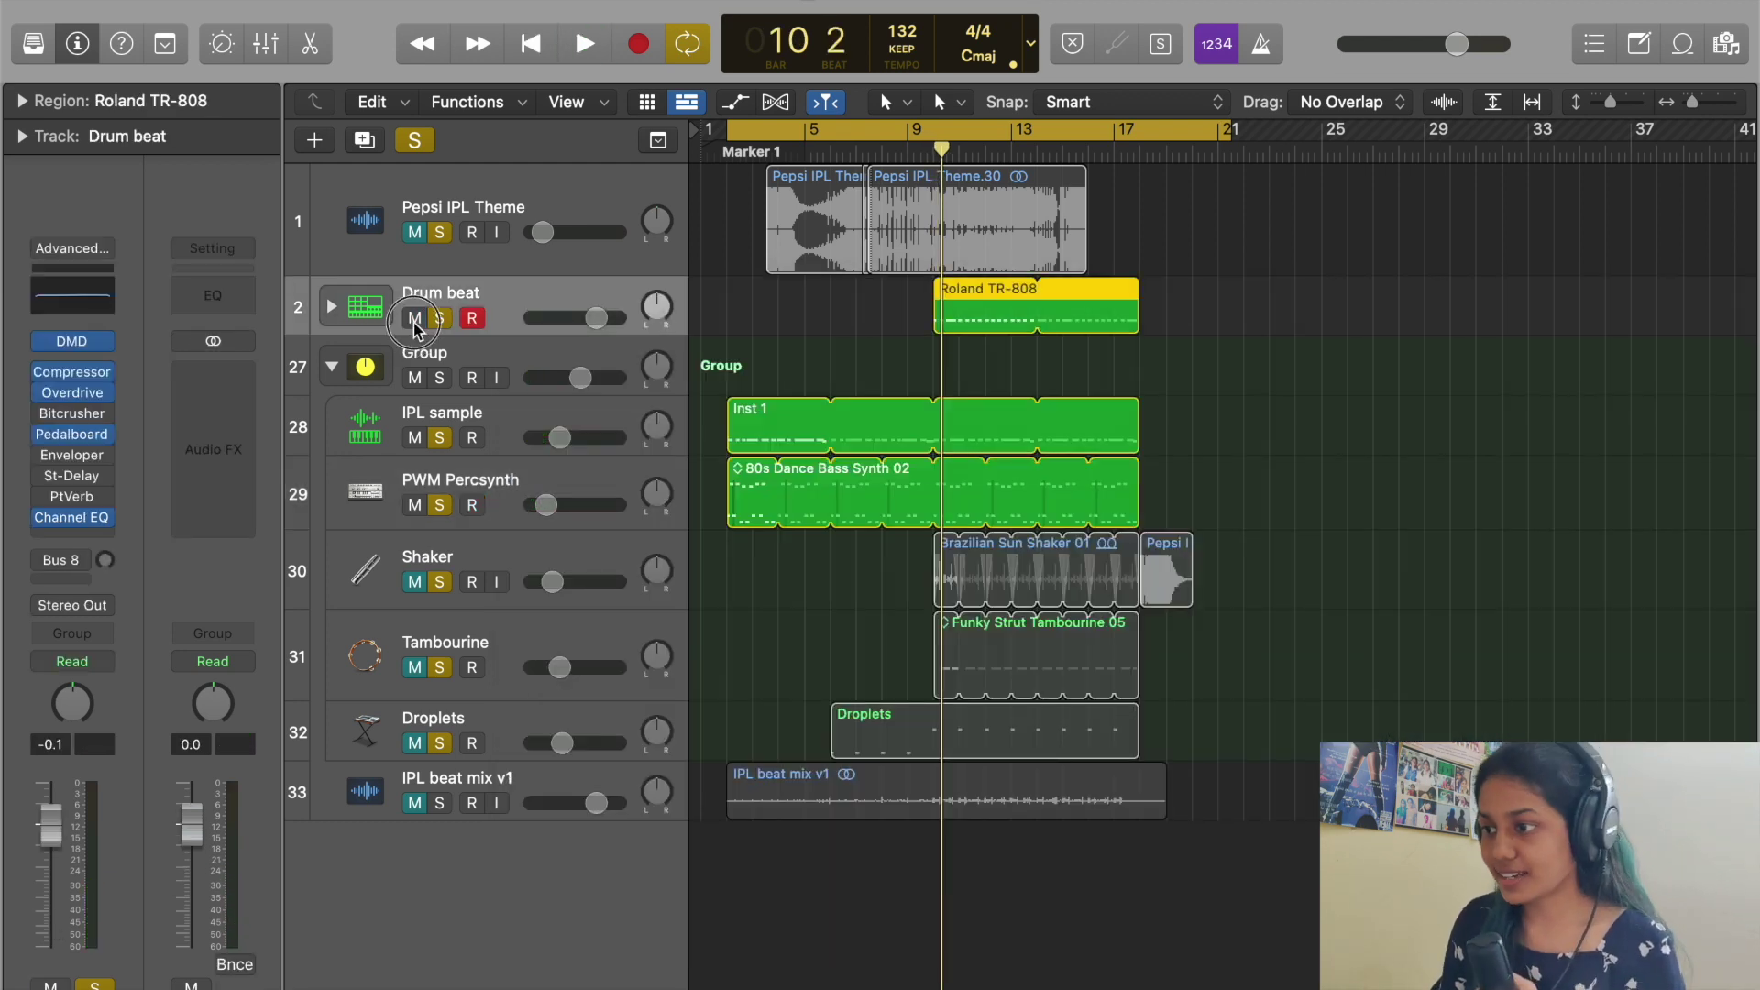
double_click(1044, 326)
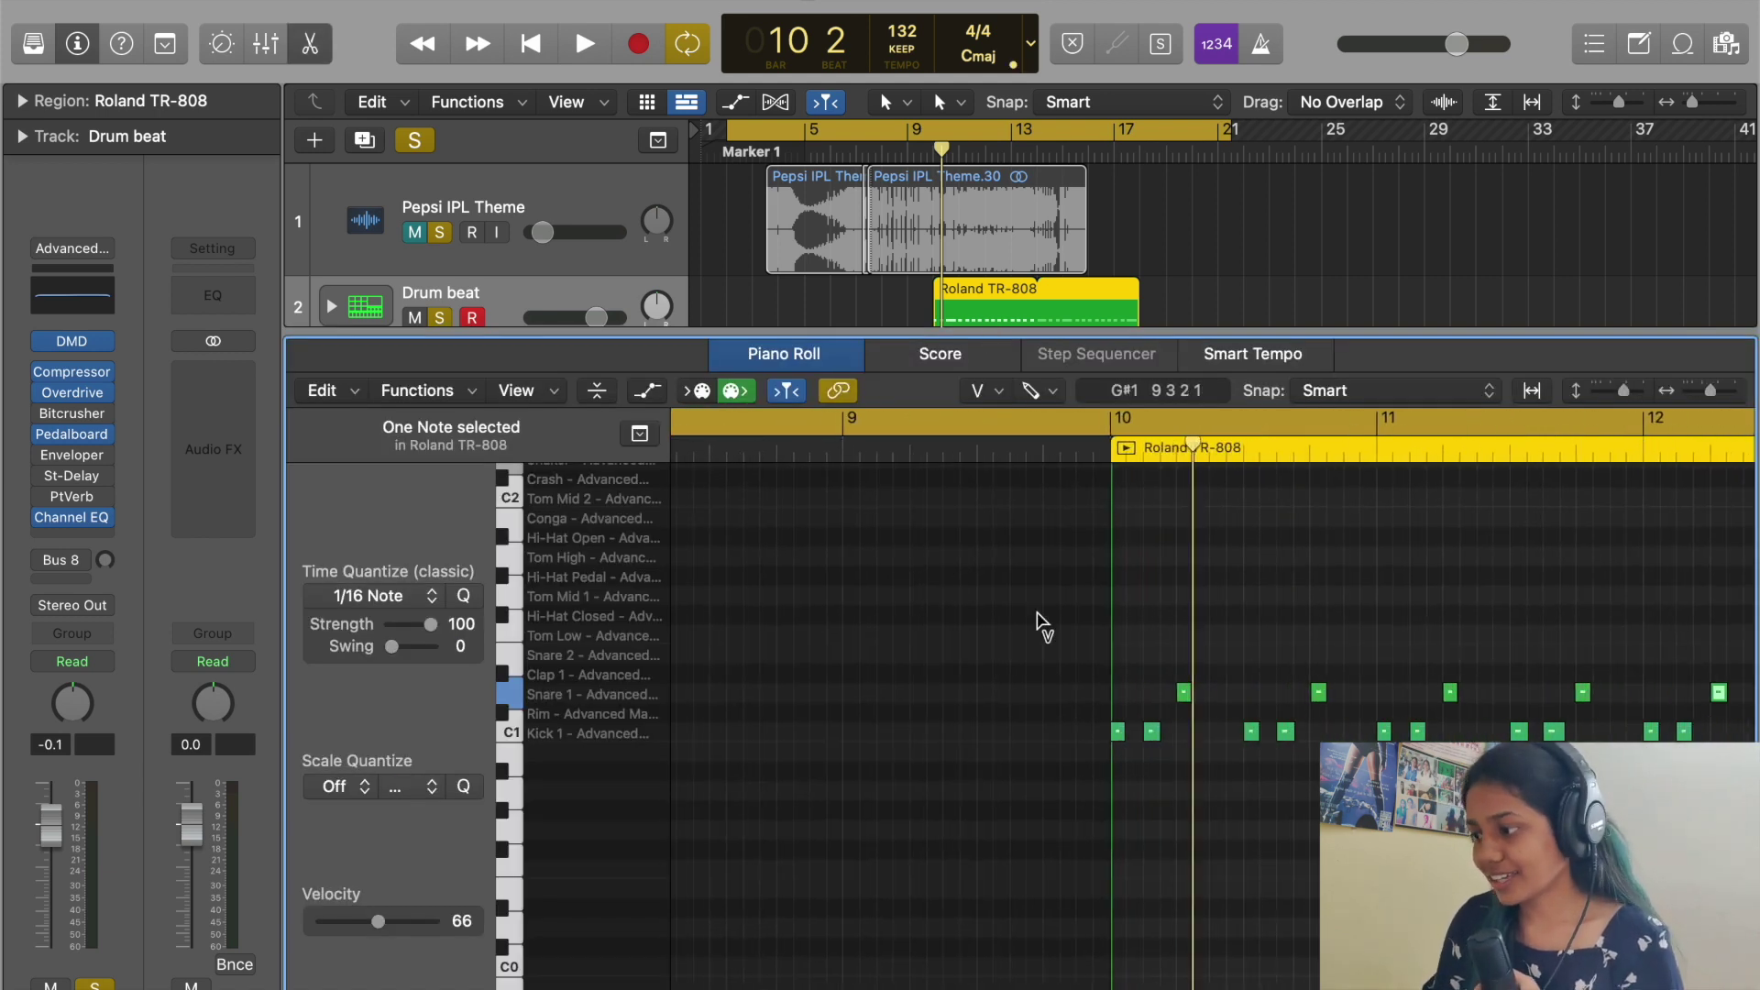
click(1119, 731)
click(1184, 694)
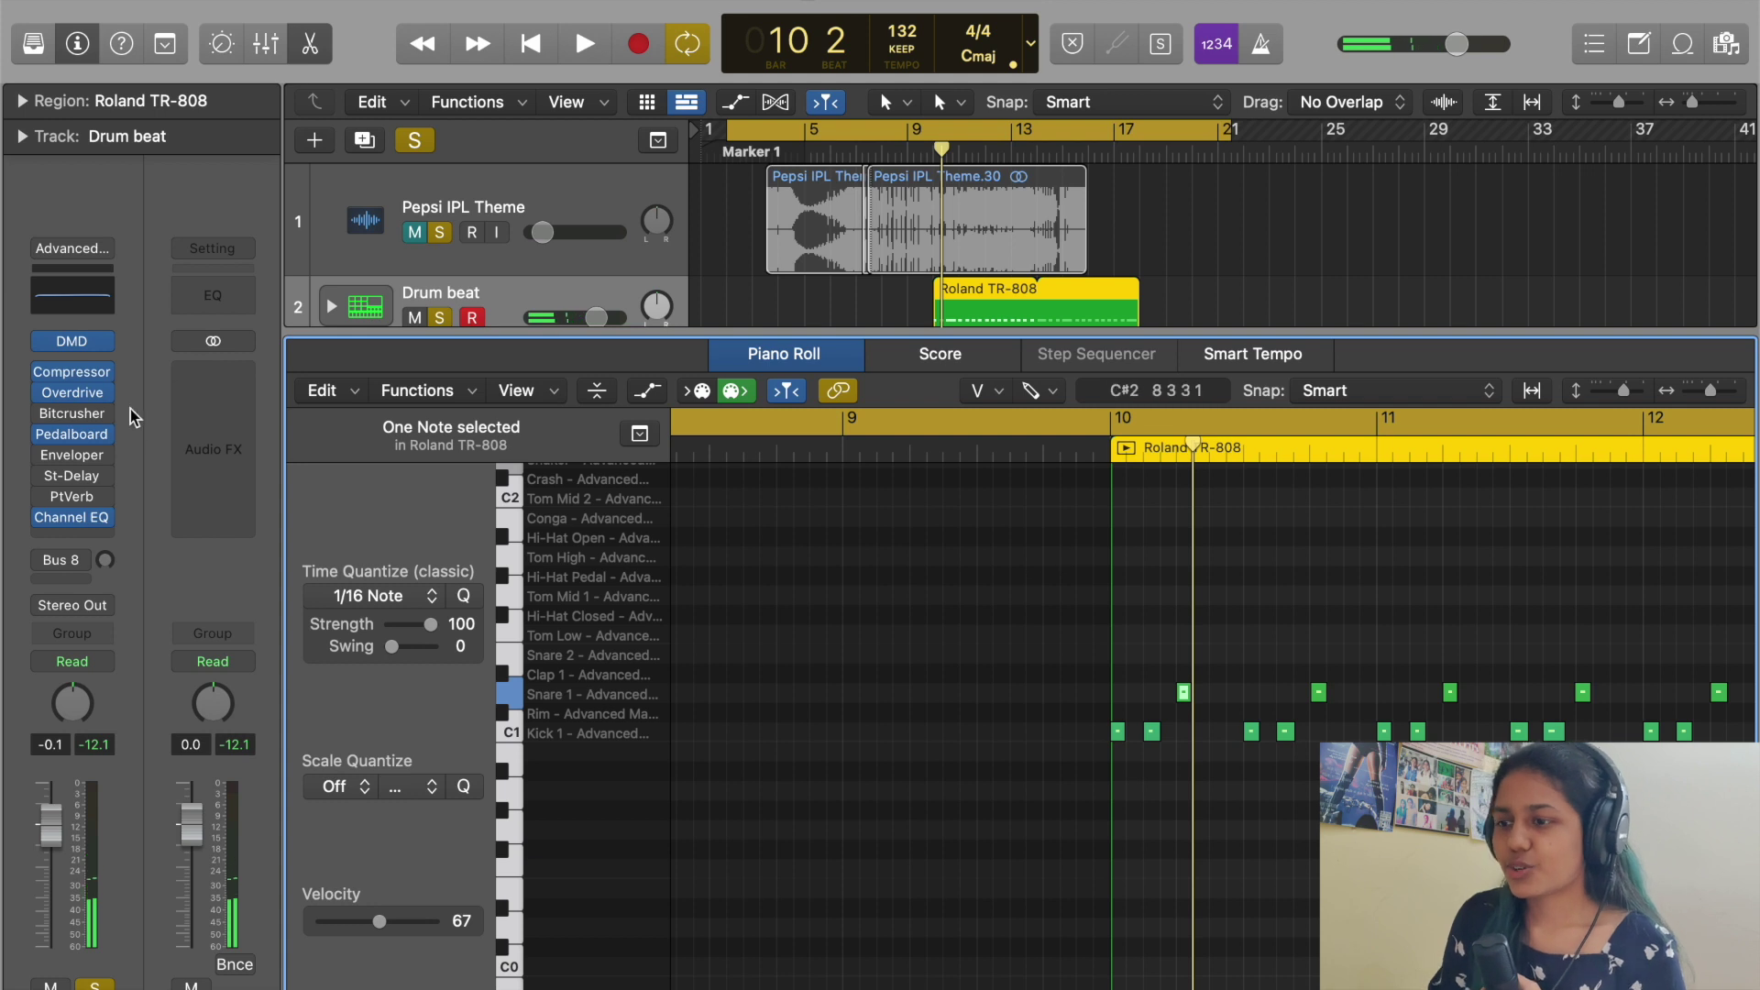
scroll(769, 263, down, 2)
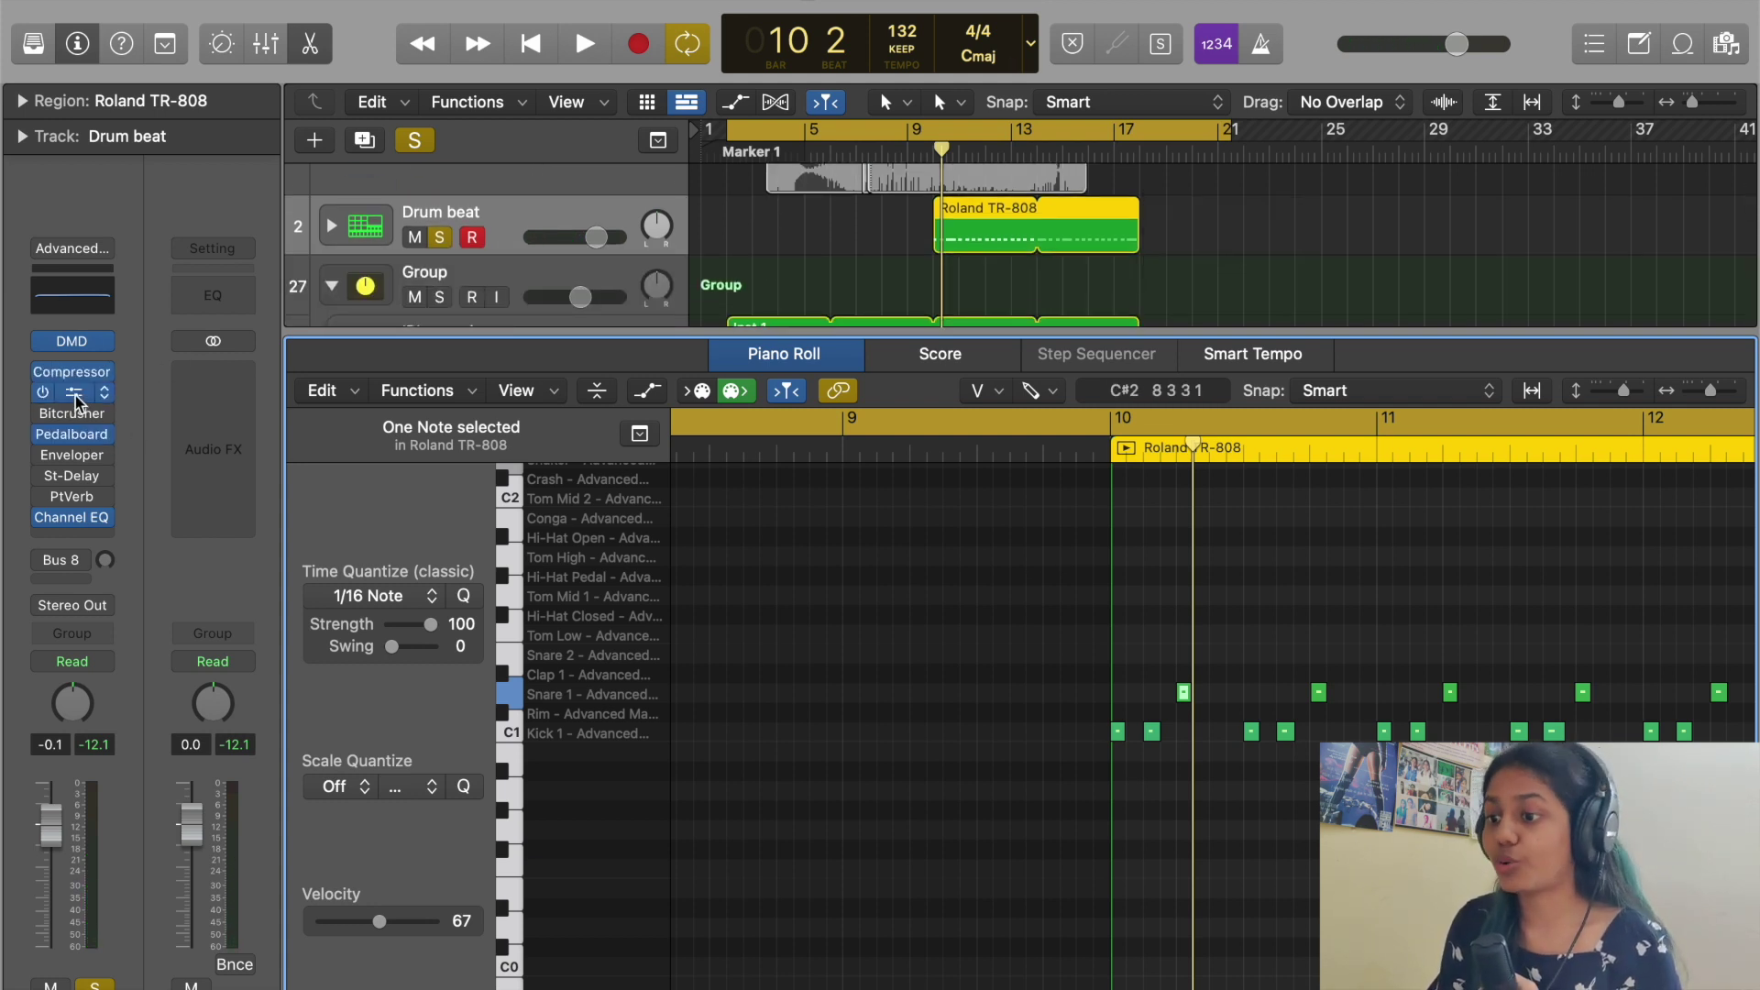
Step: Close the note editor and audition the drum beat, then select the Shaker regions
key(e)
key(space)
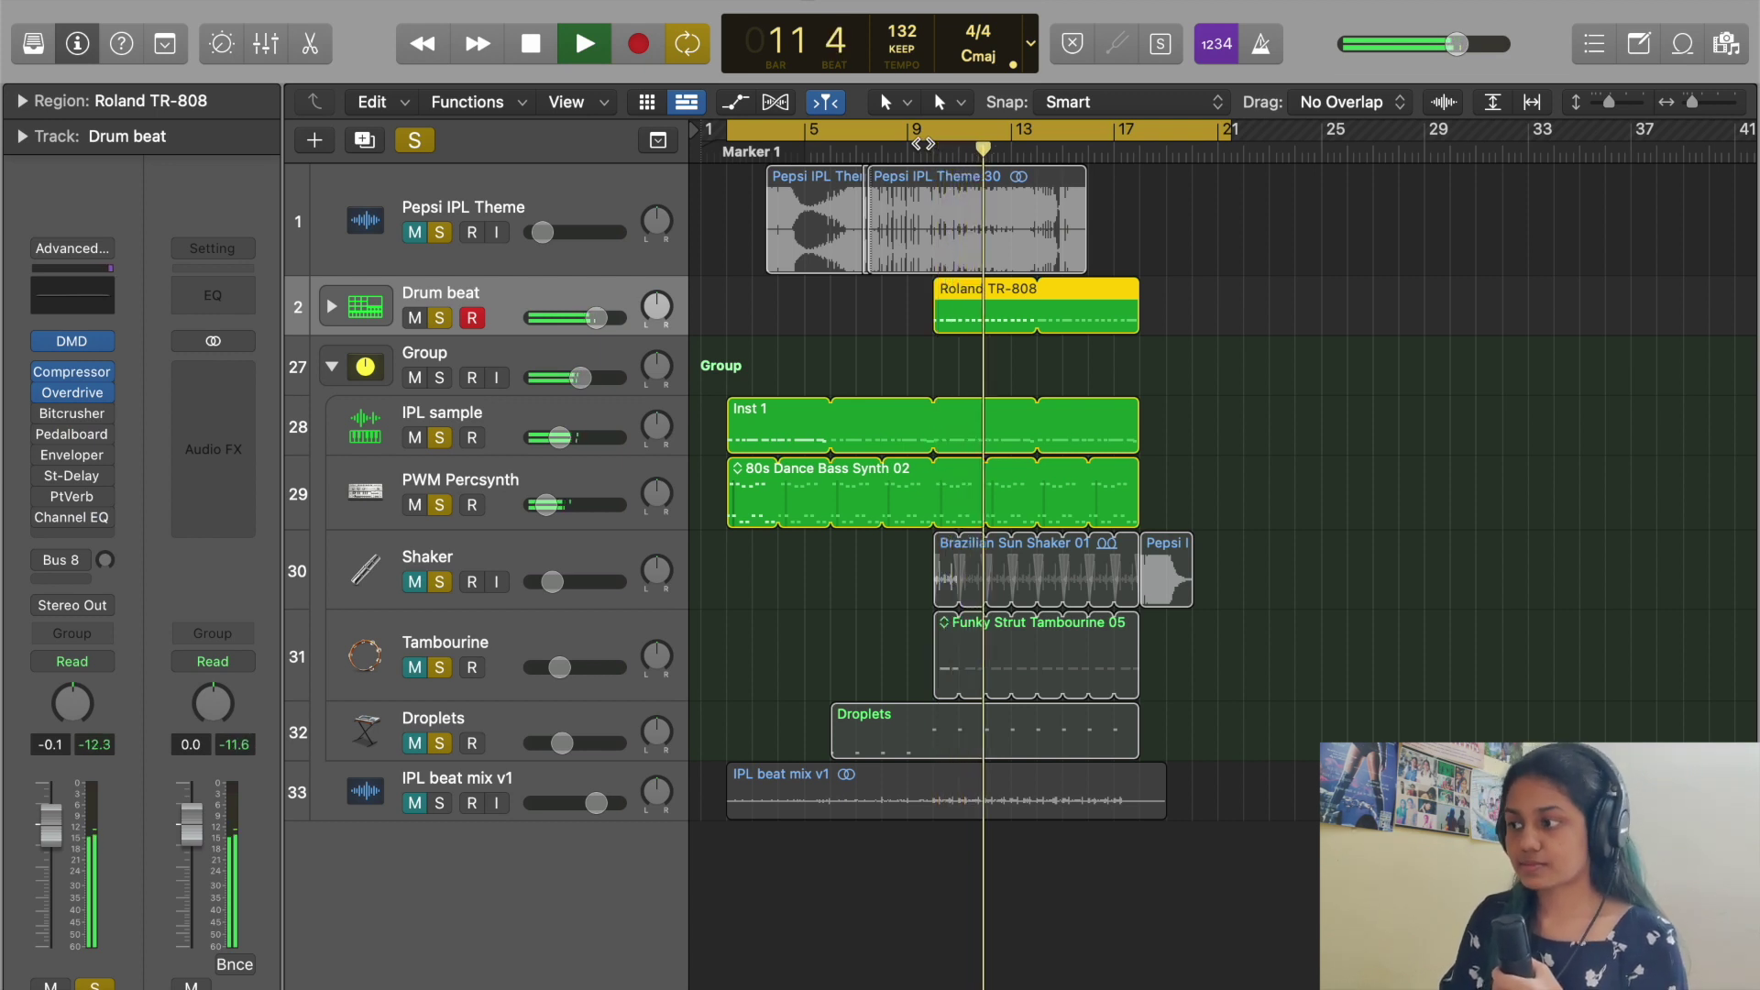
key(space)
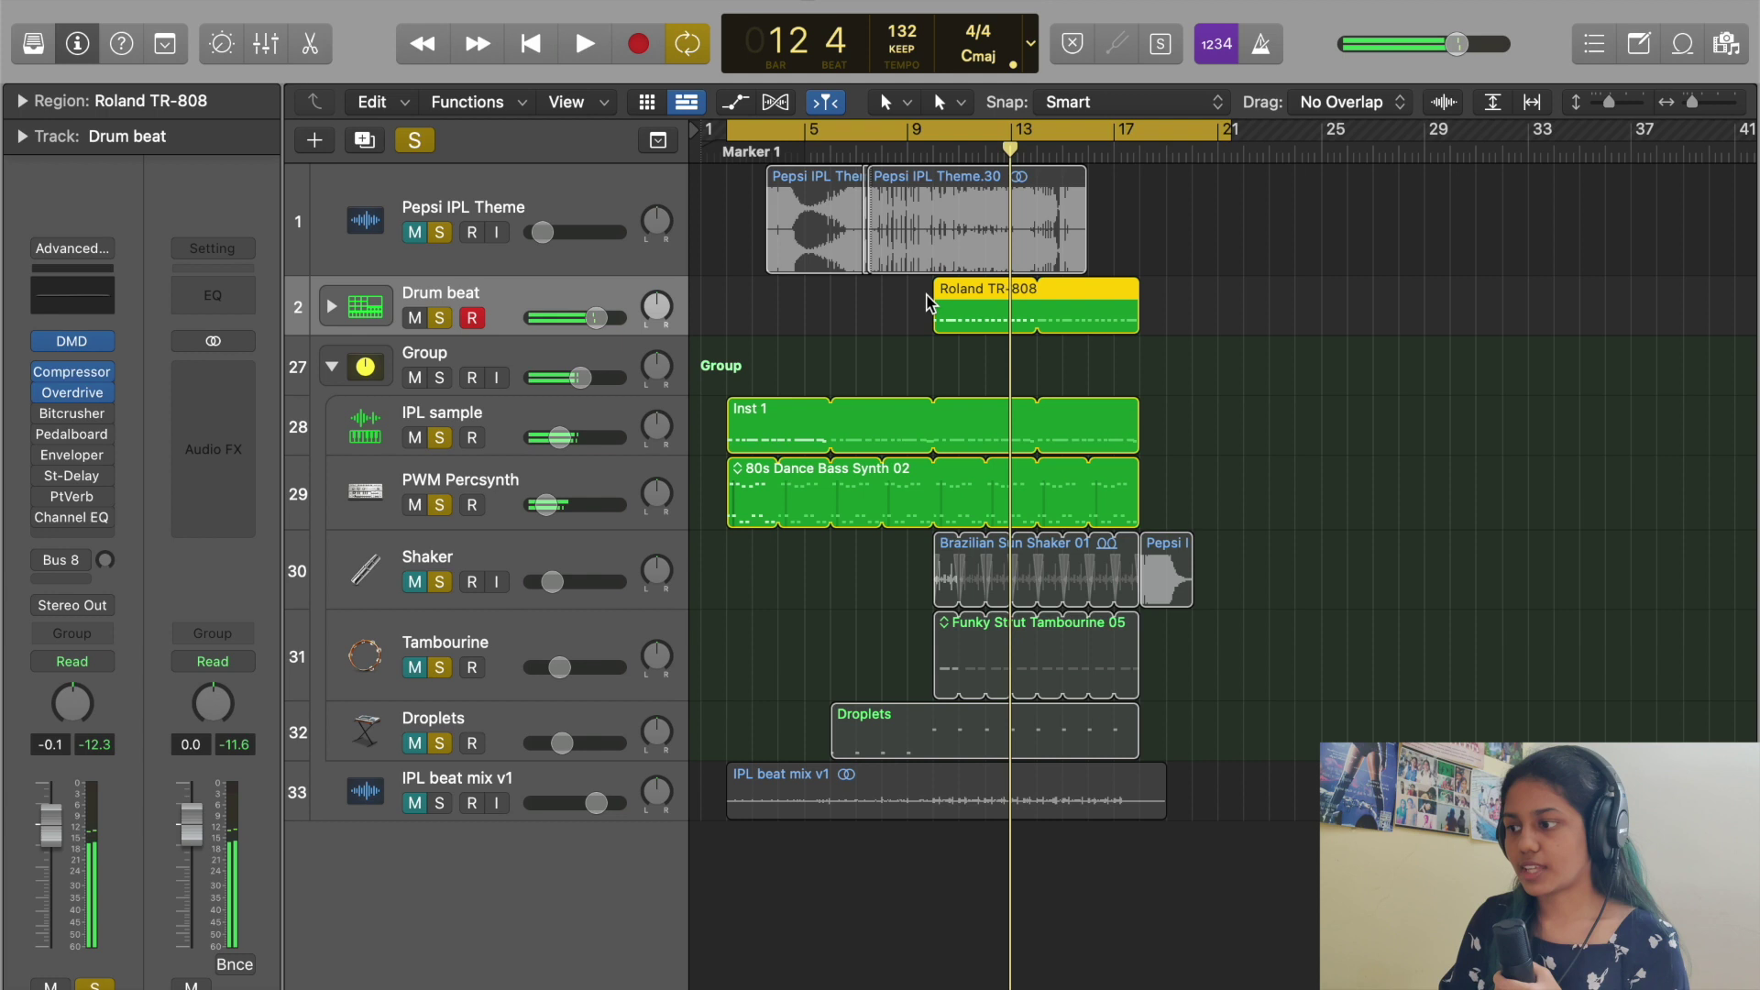
click(470, 570)
Step: Inspect the Shaker's Channel EQ and Compressor inserts and its Bus 7 reverb/delay return
click(470, 570)
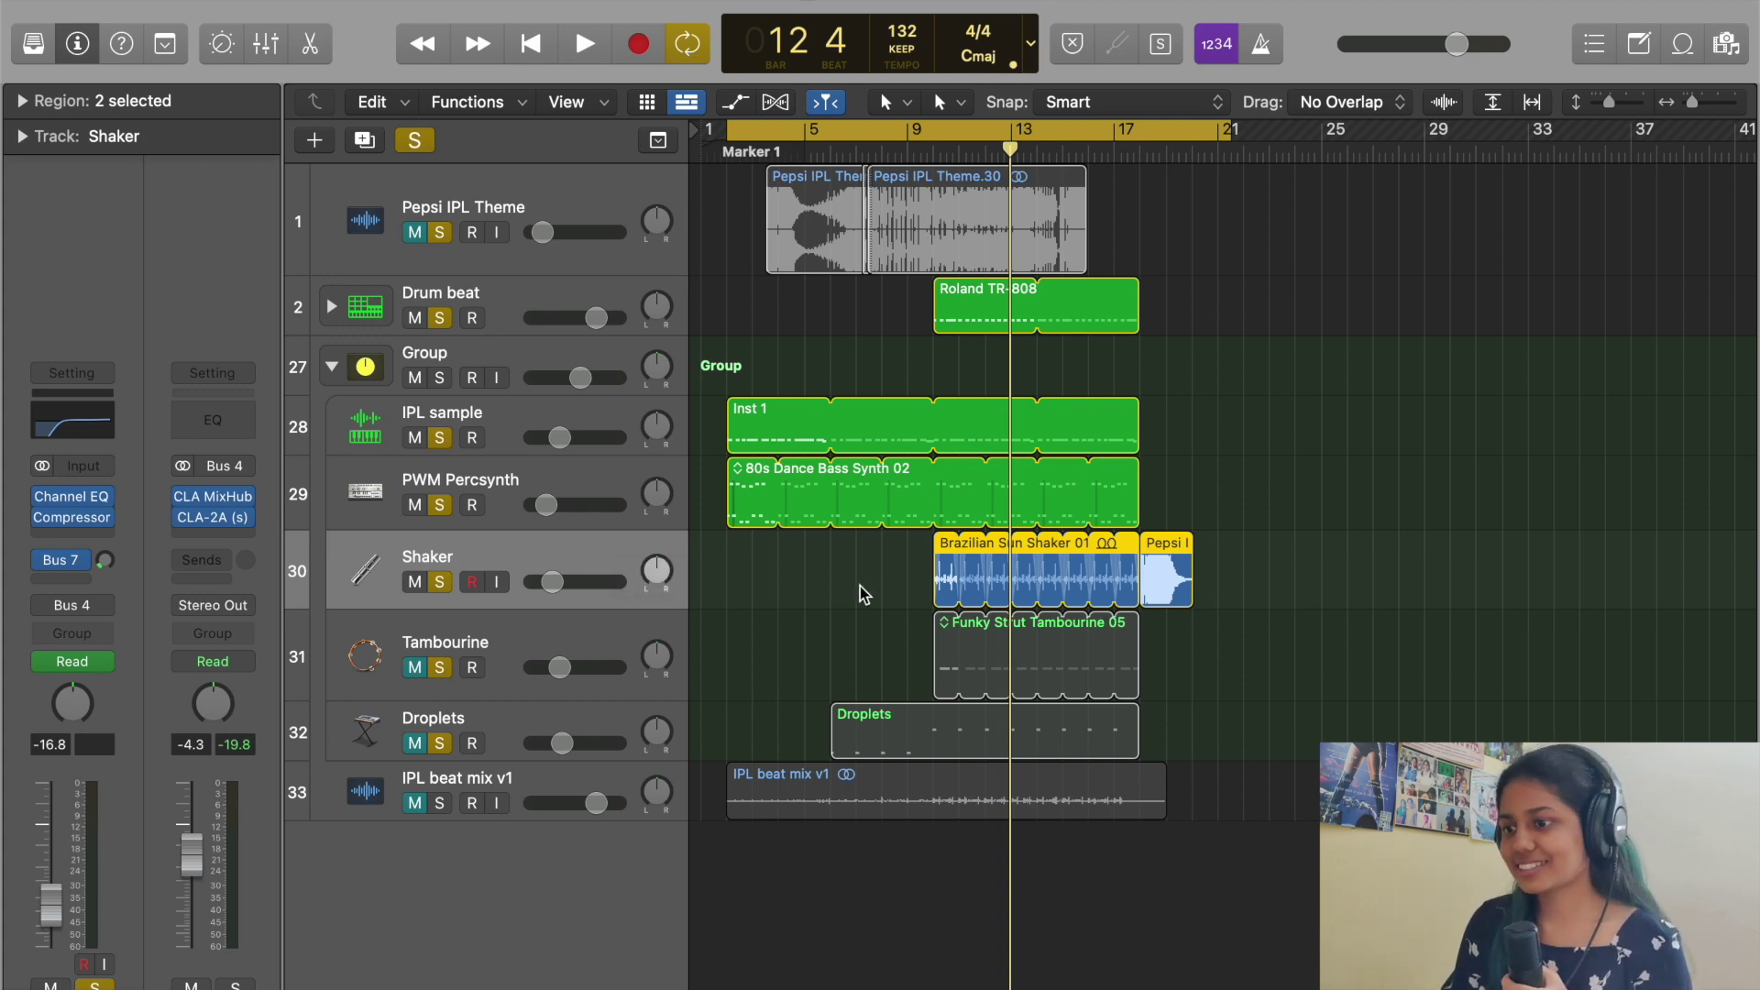
click(75, 502)
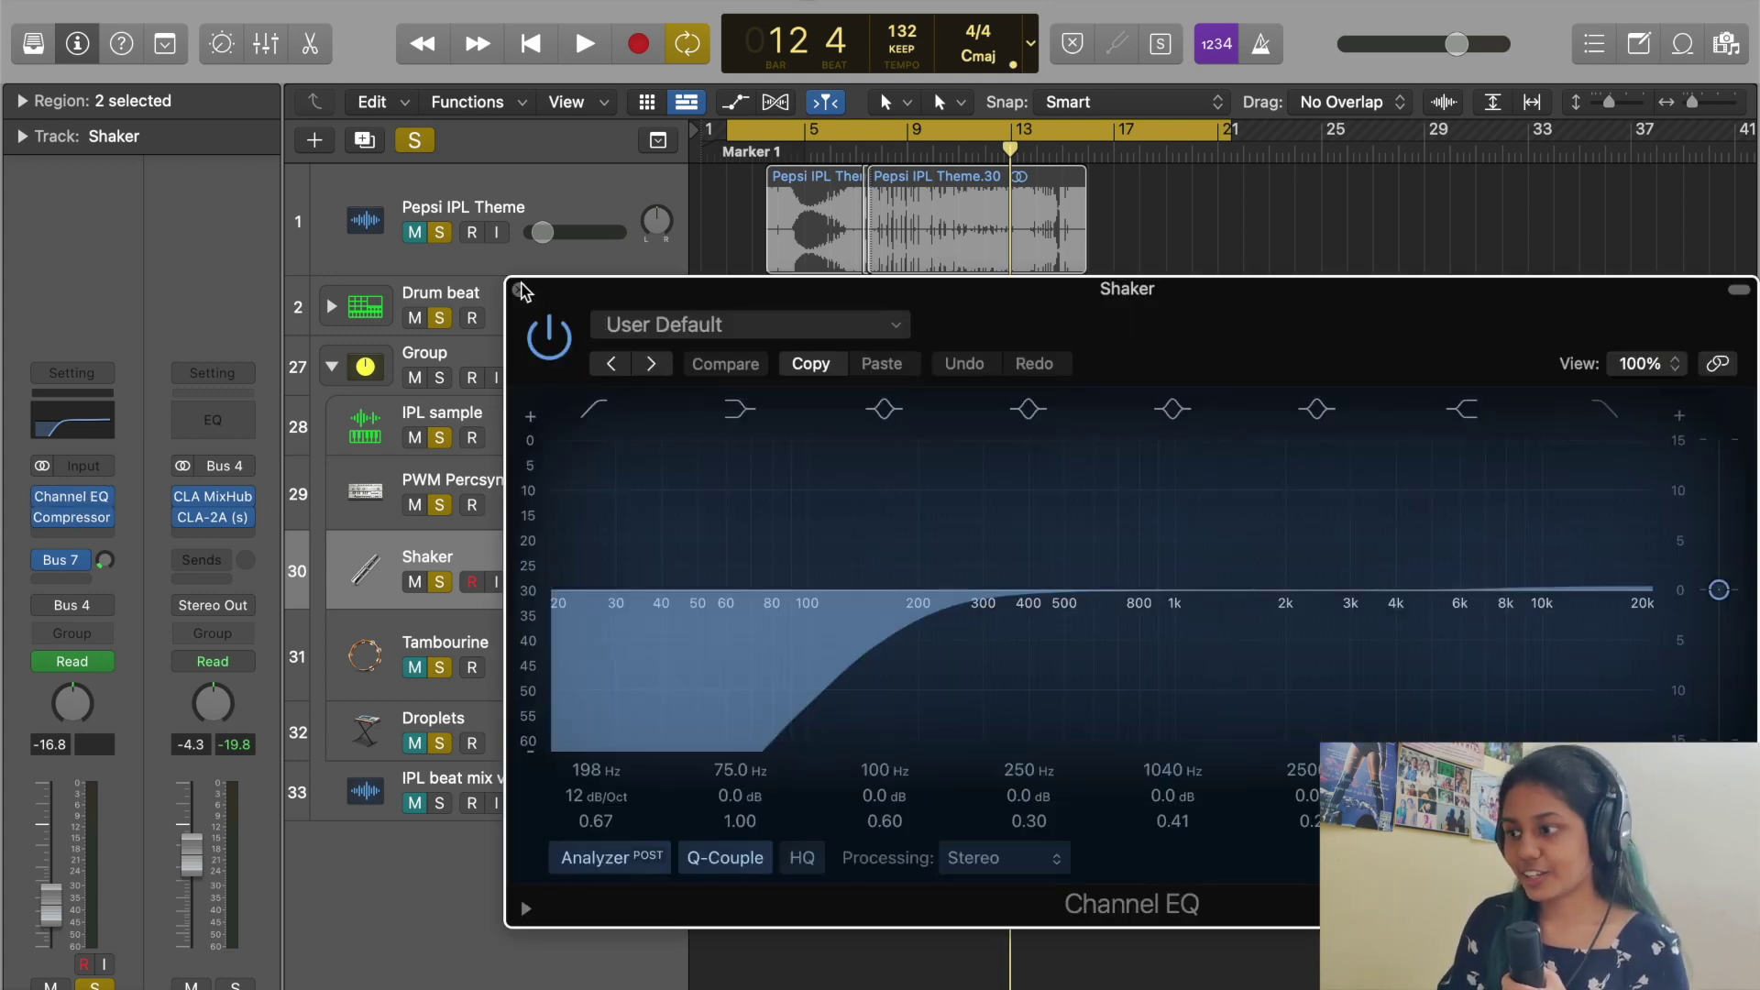
click(520, 291)
click(71, 519)
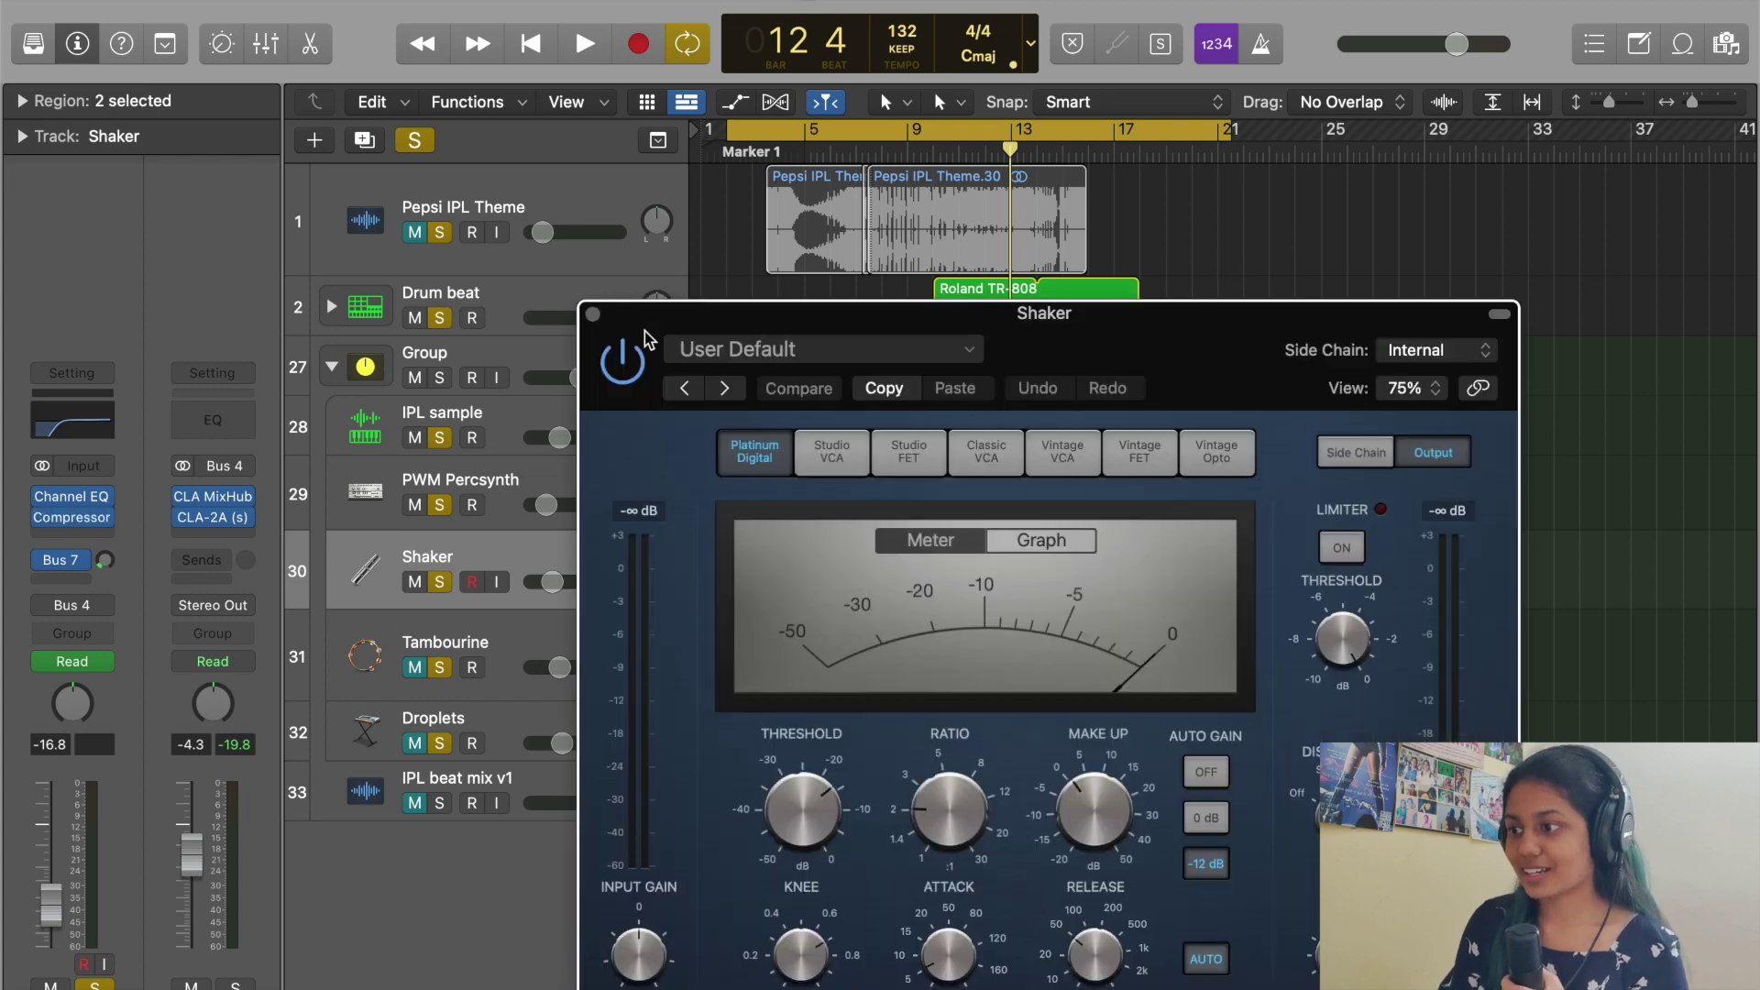
click(592, 315)
click(104, 560)
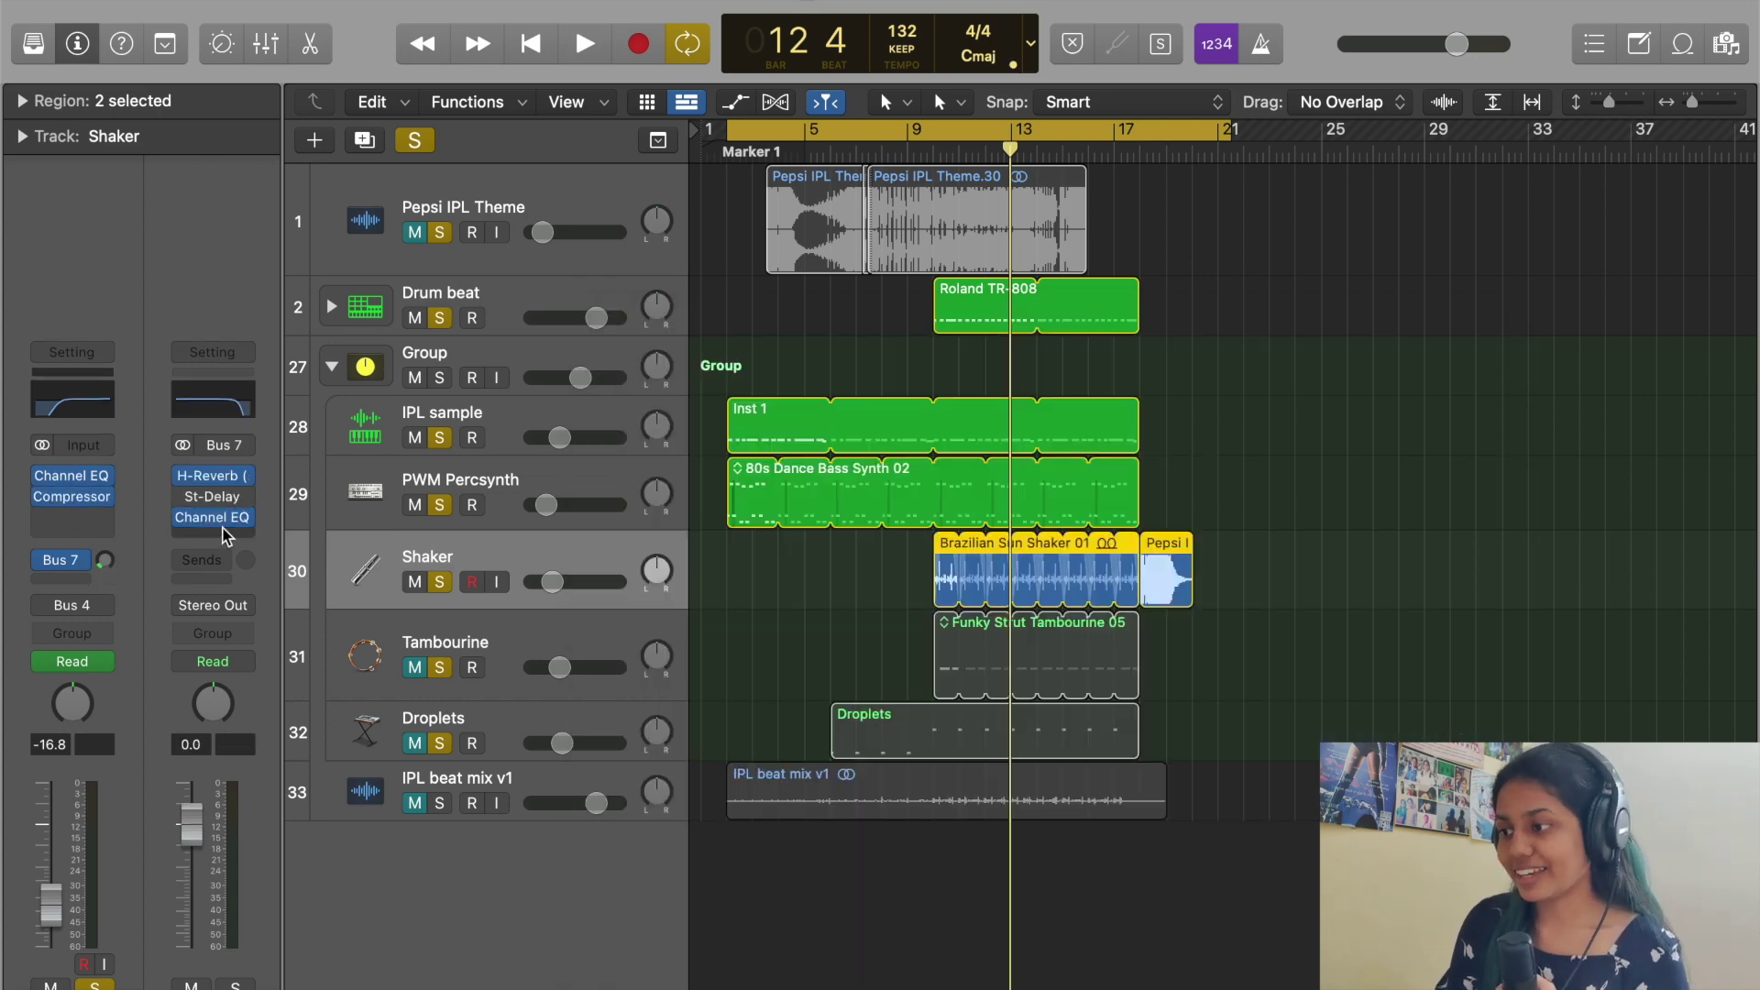
Step: Play from bar 10, muting and unmuting Shaker to compare, then stop playback
click(932, 152)
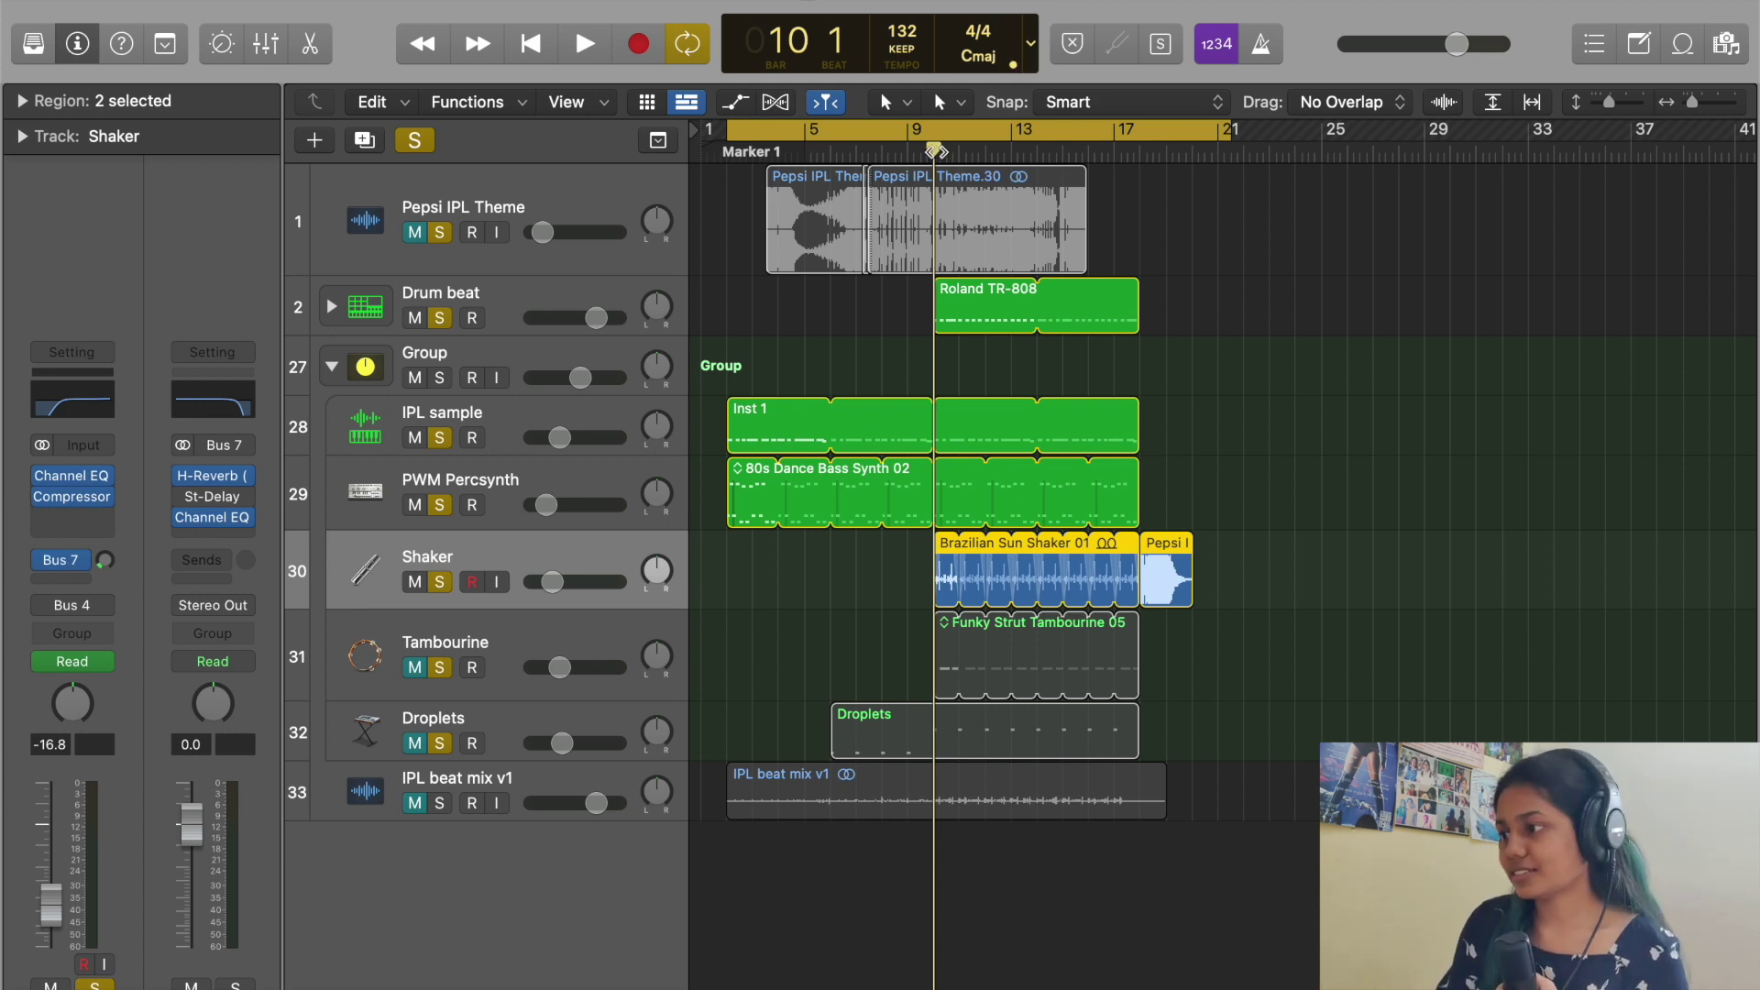
key(space)
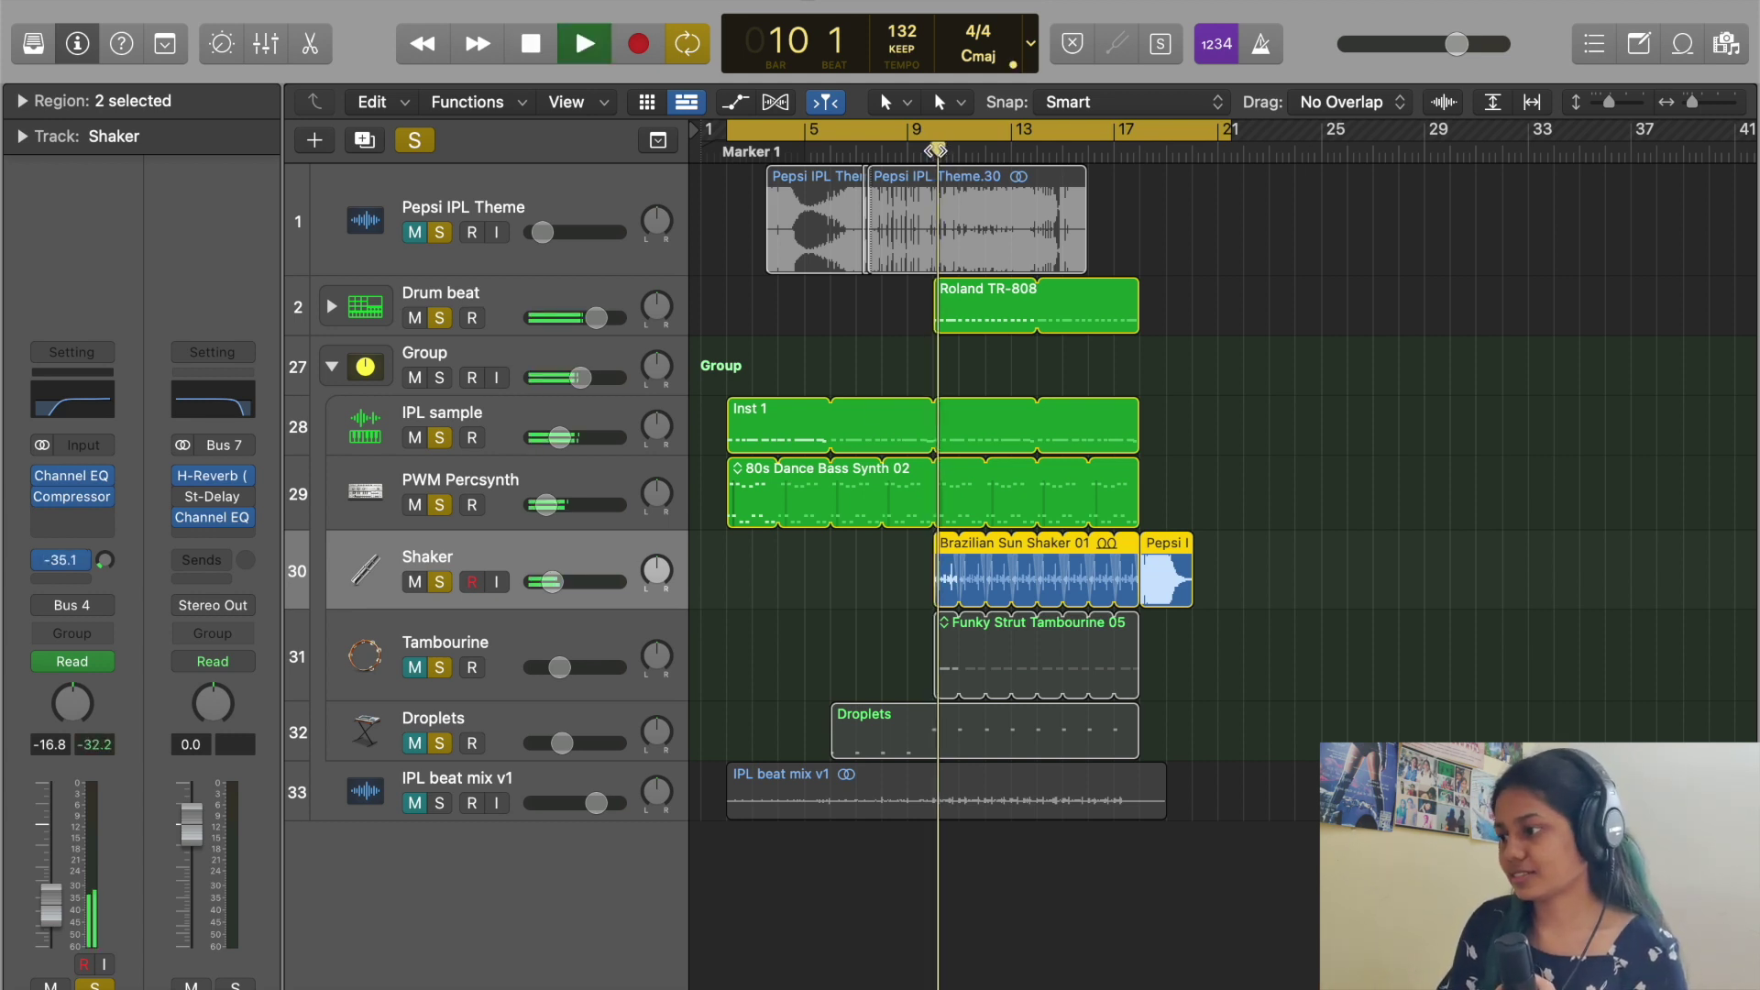
click(415, 584)
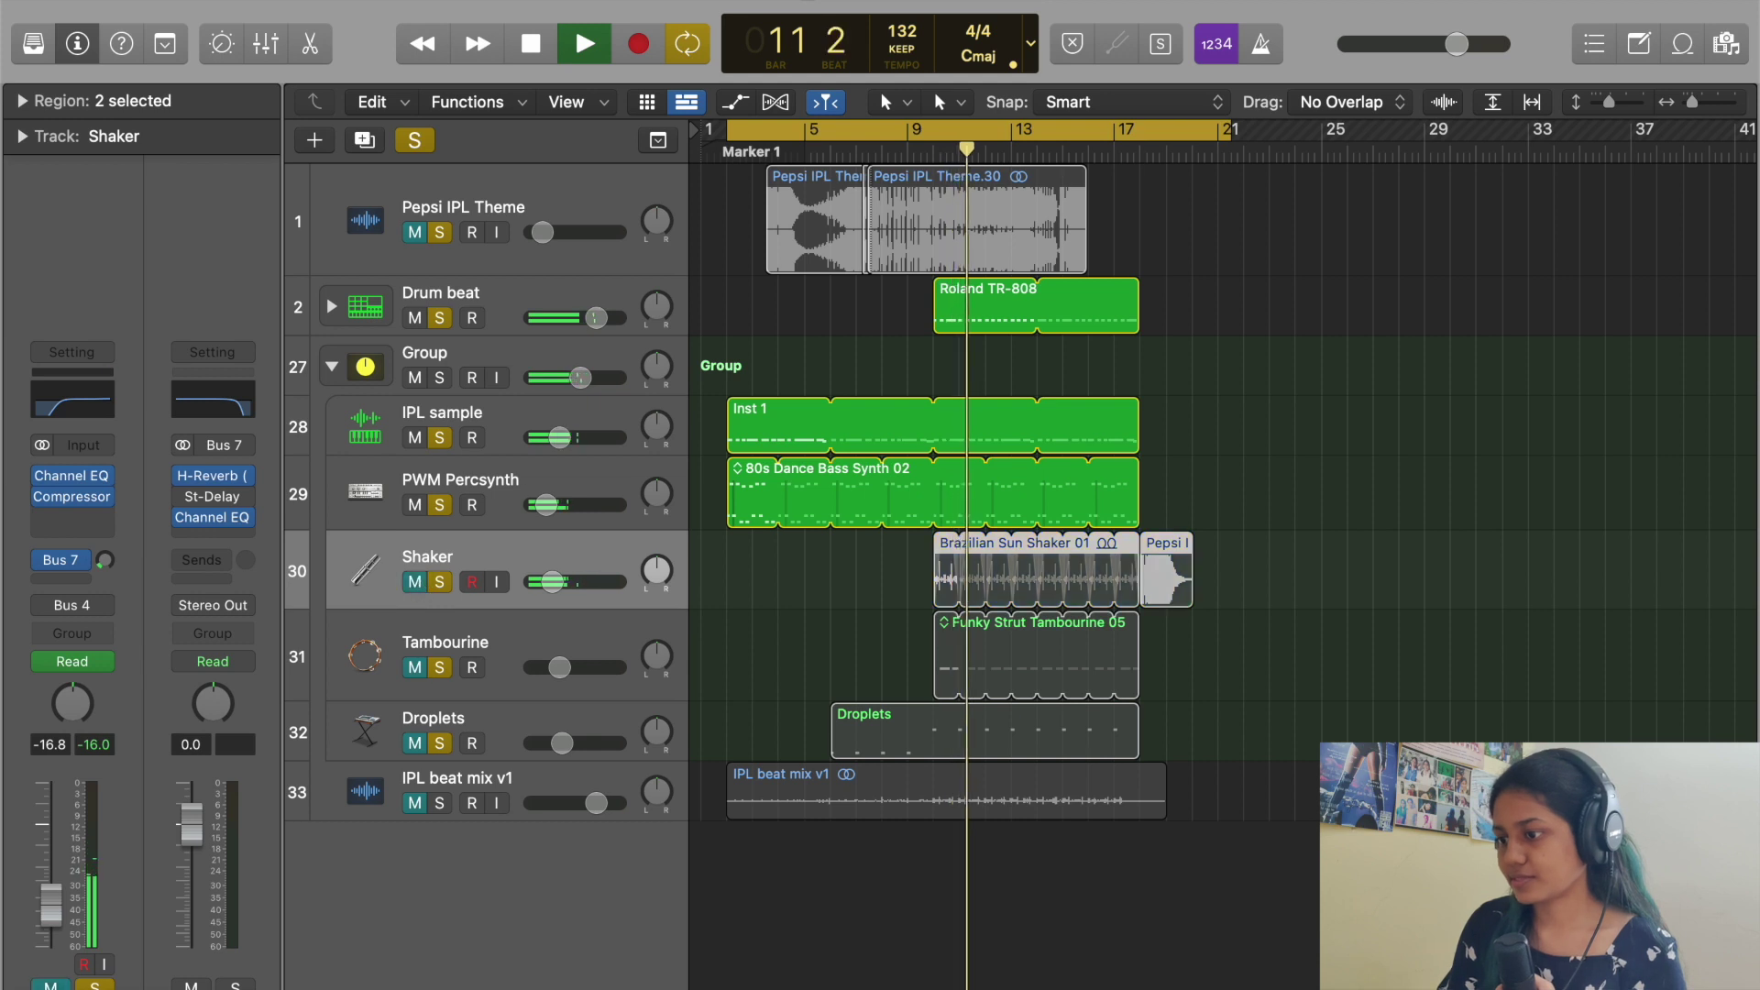
click(415, 583)
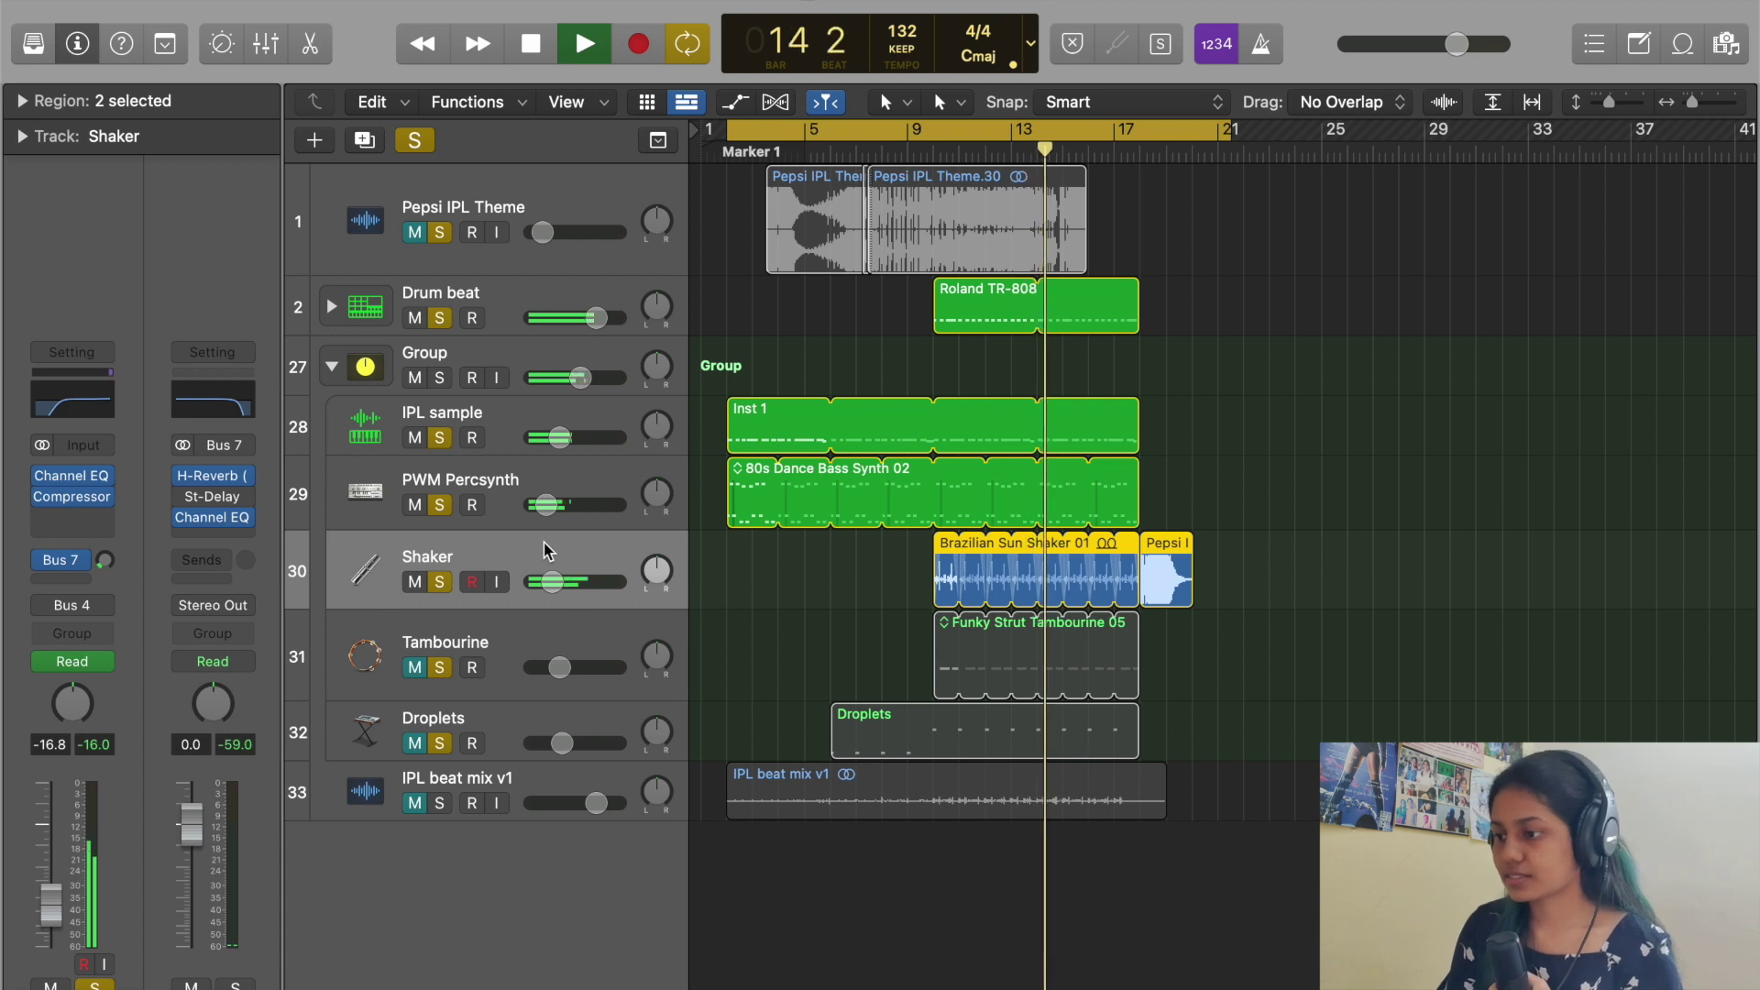
key(space)
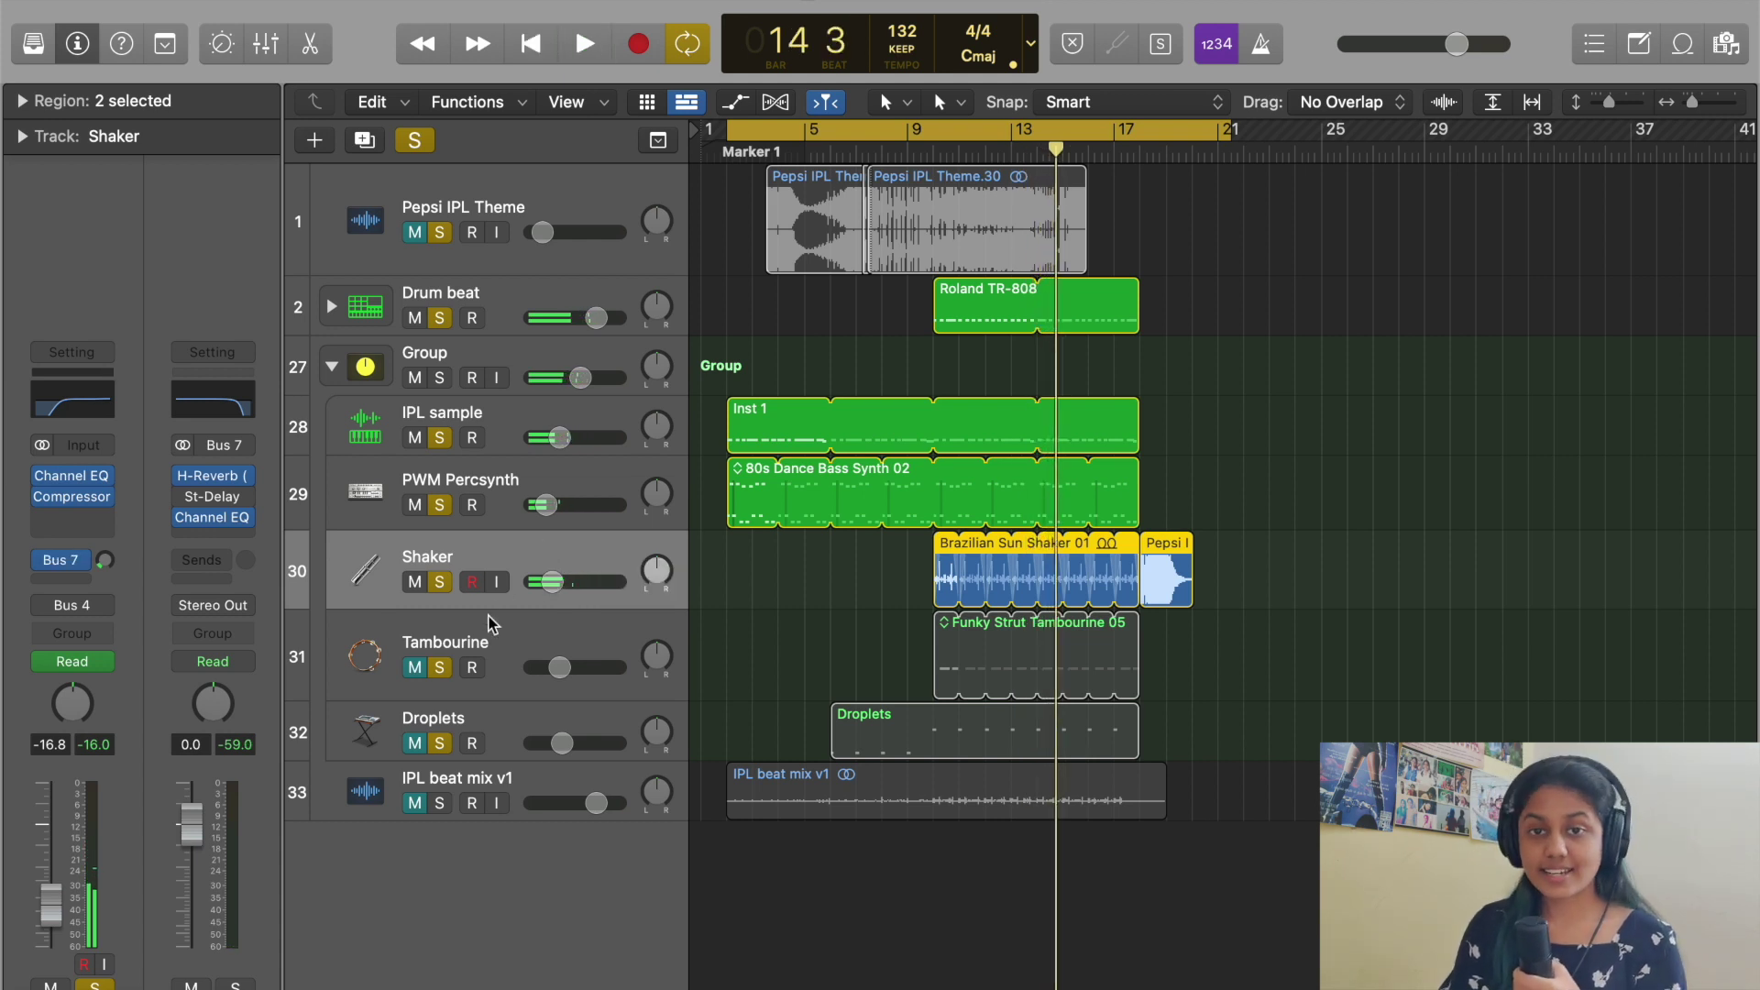
click(415, 667)
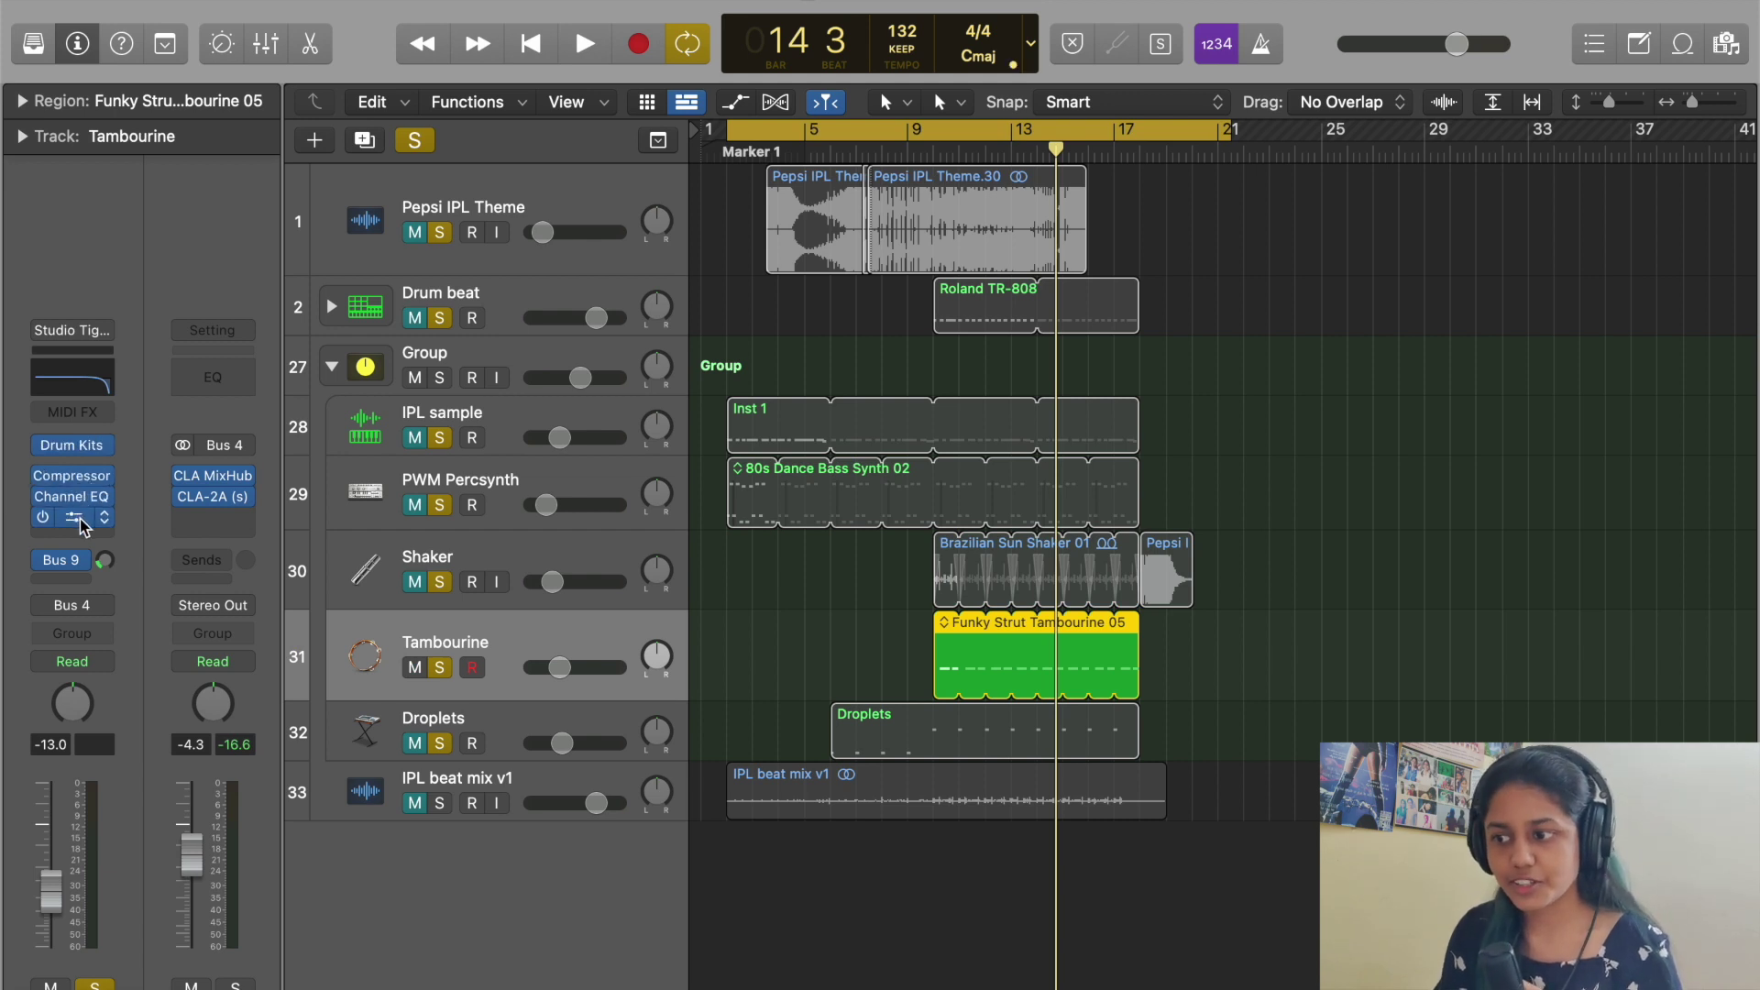
Step: Show Tambourine's Bus 9 ChromaVerb return and audition the Funky Strut Tambourine 05 region
click(107, 562)
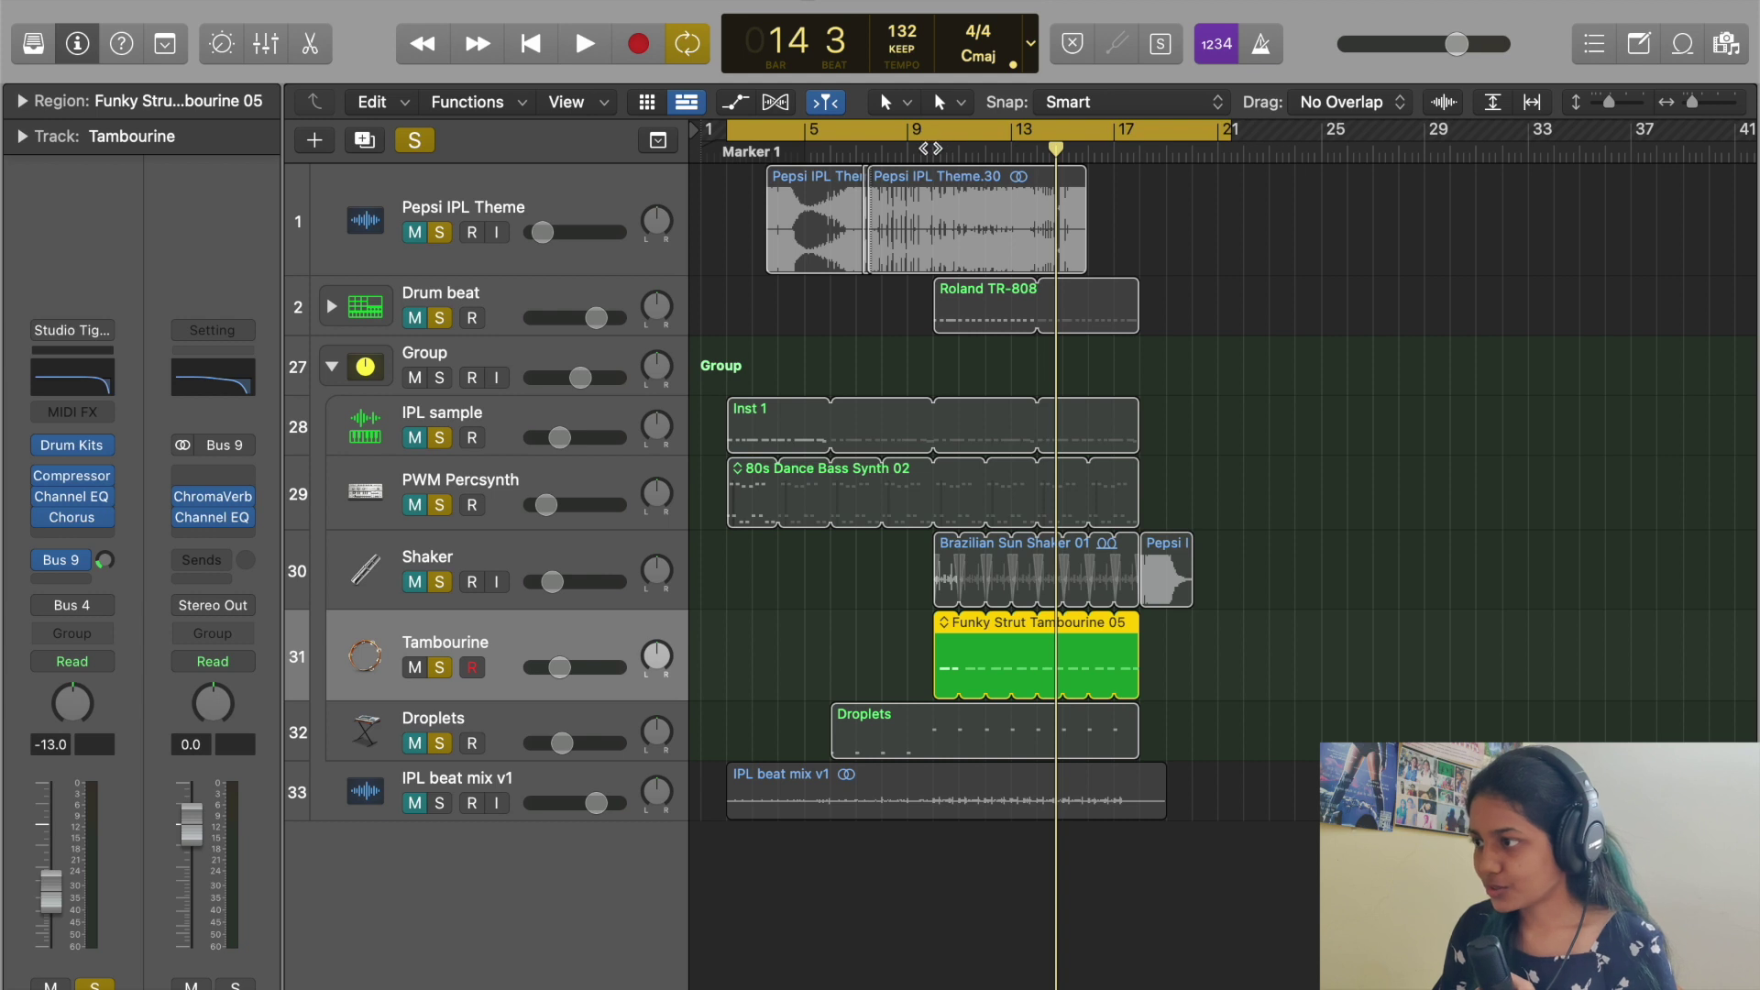
key(shift+space)
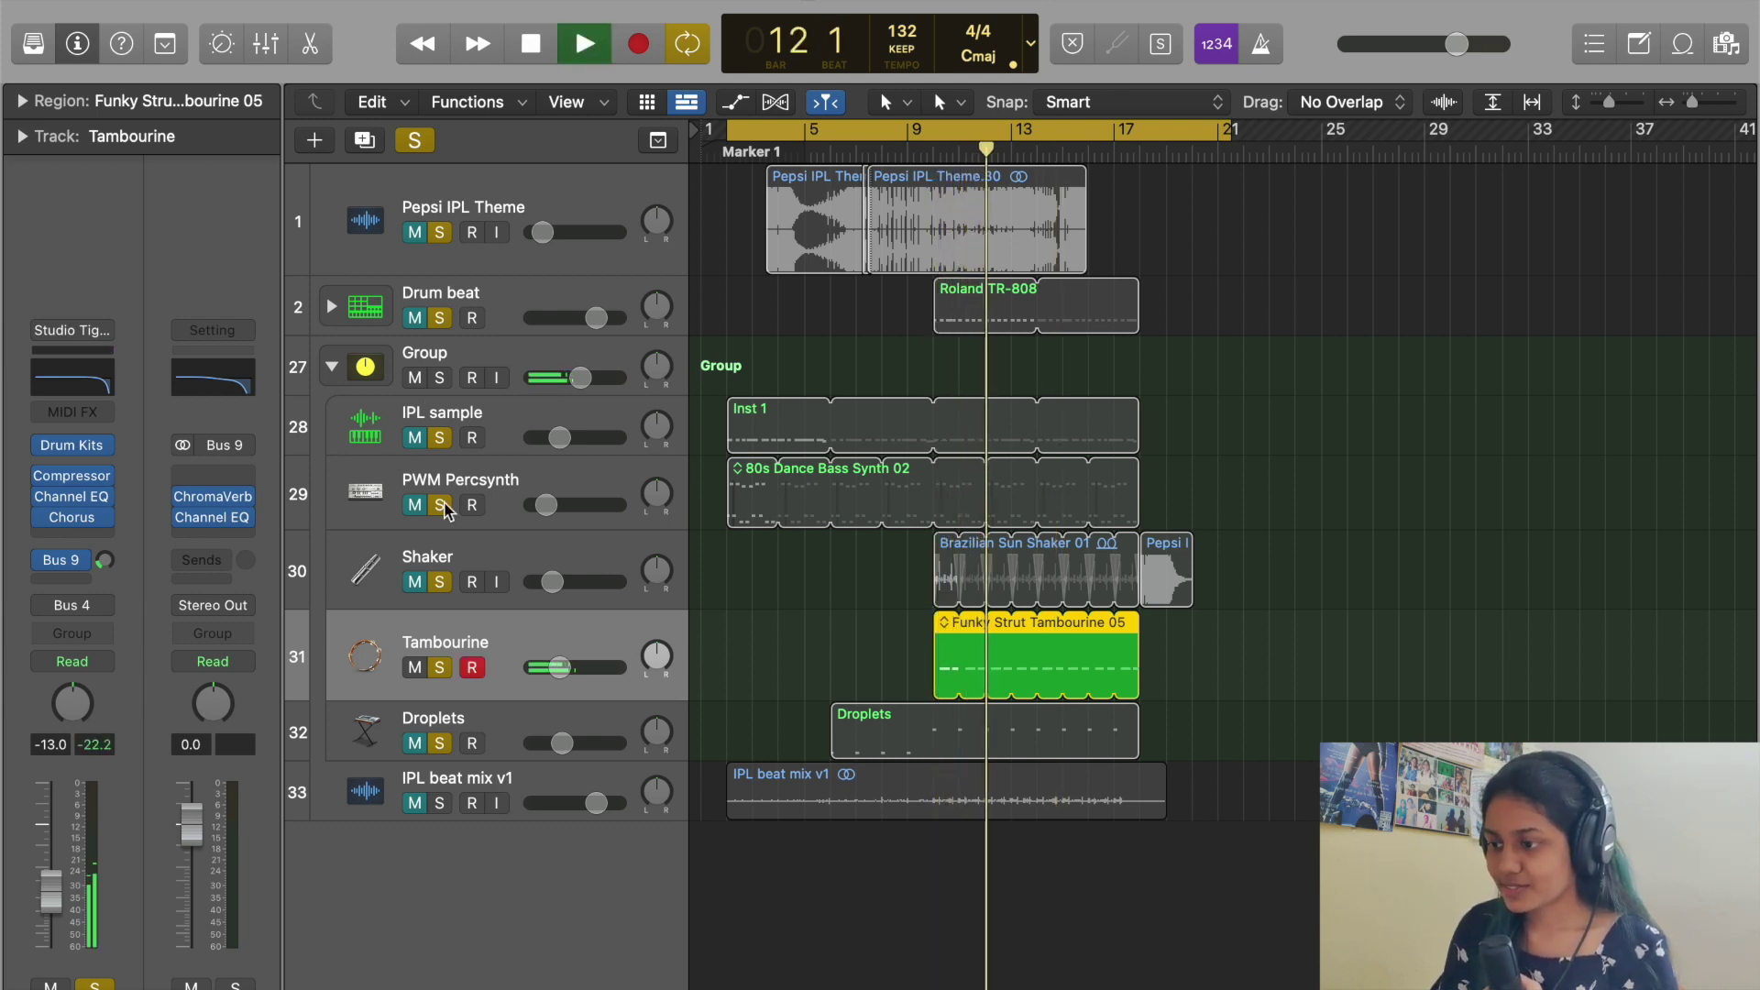
key(space)
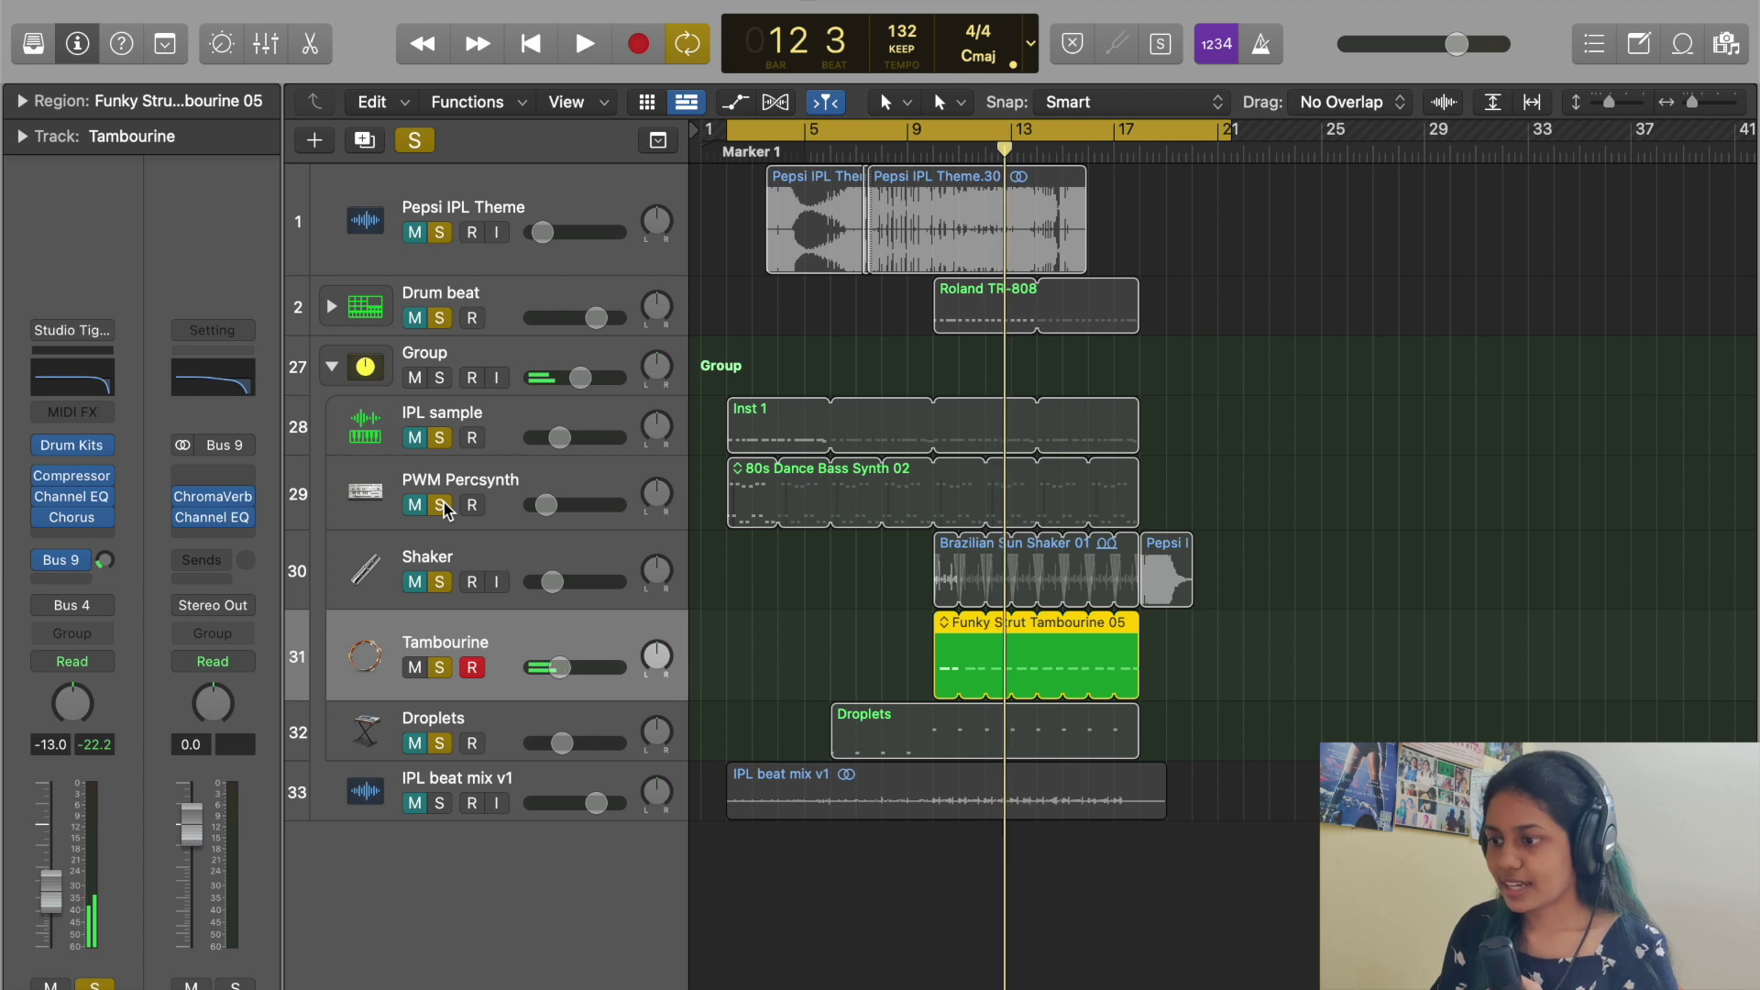
Step: Mute the Tambourine track and unmute and select the Droplets track
click(413, 744)
click(417, 724)
click(415, 668)
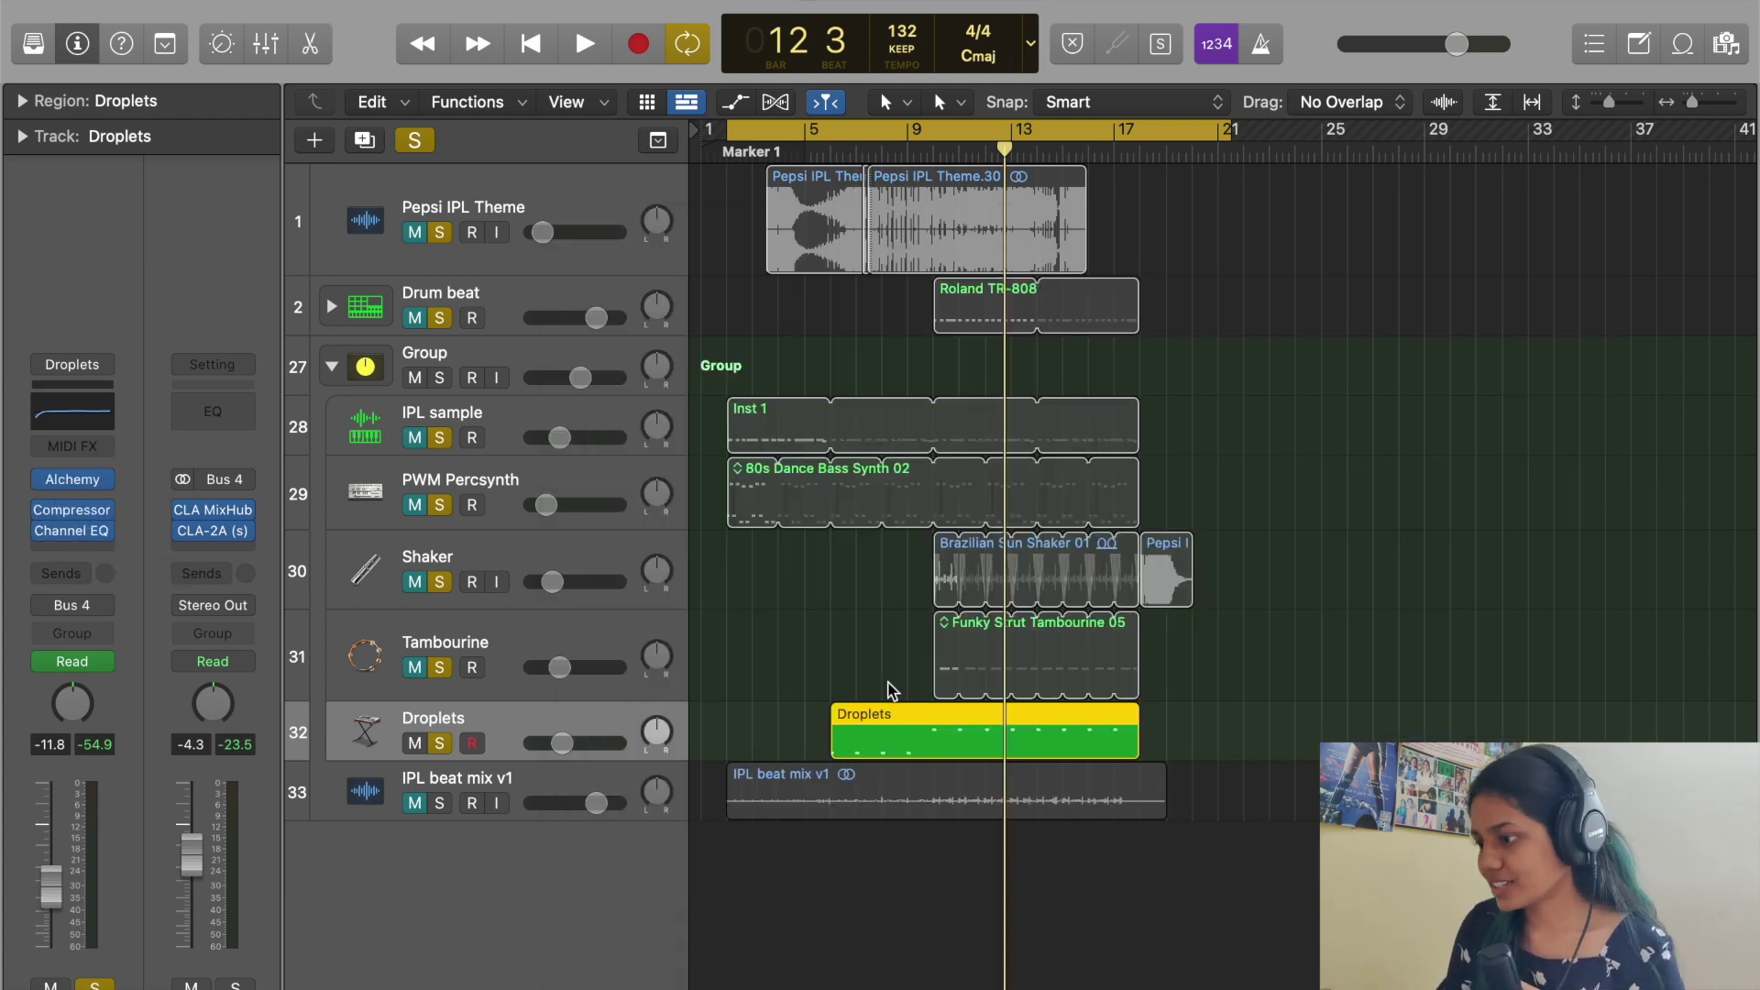
Step: Preview the Droplets region's C#2 and low D1 notes in the Piano Roll
double_click(876, 725)
click(657, 734)
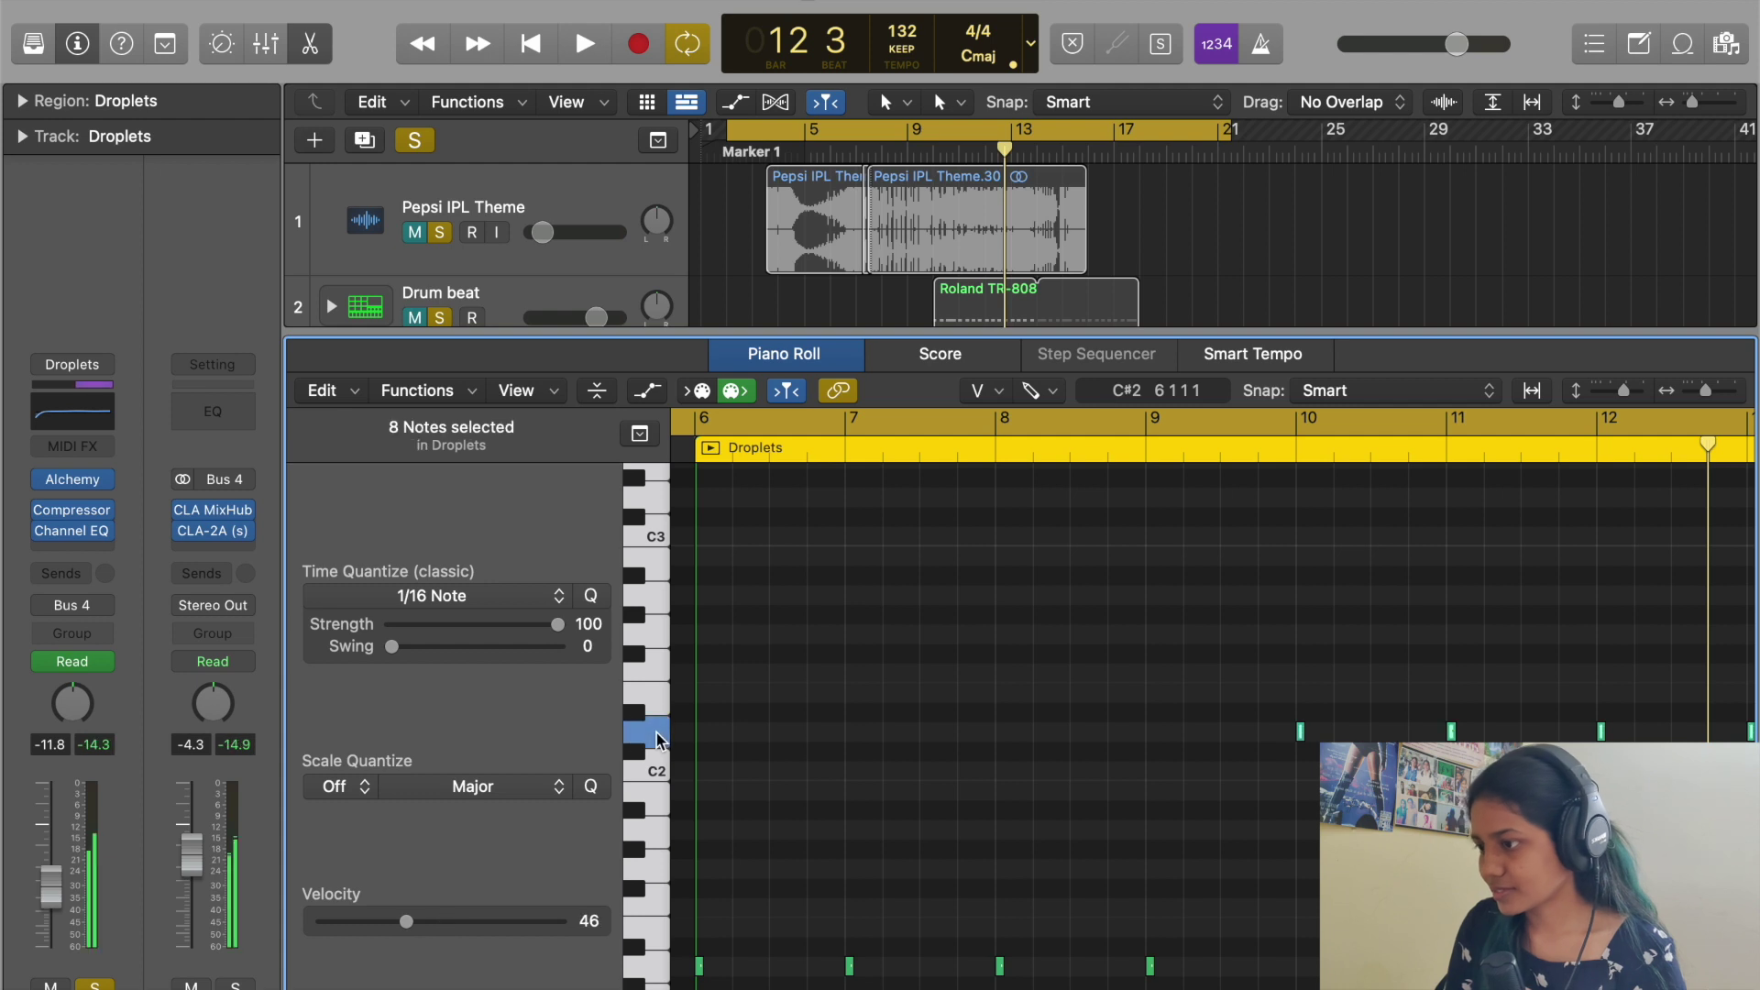
click(656, 968)
key(p)
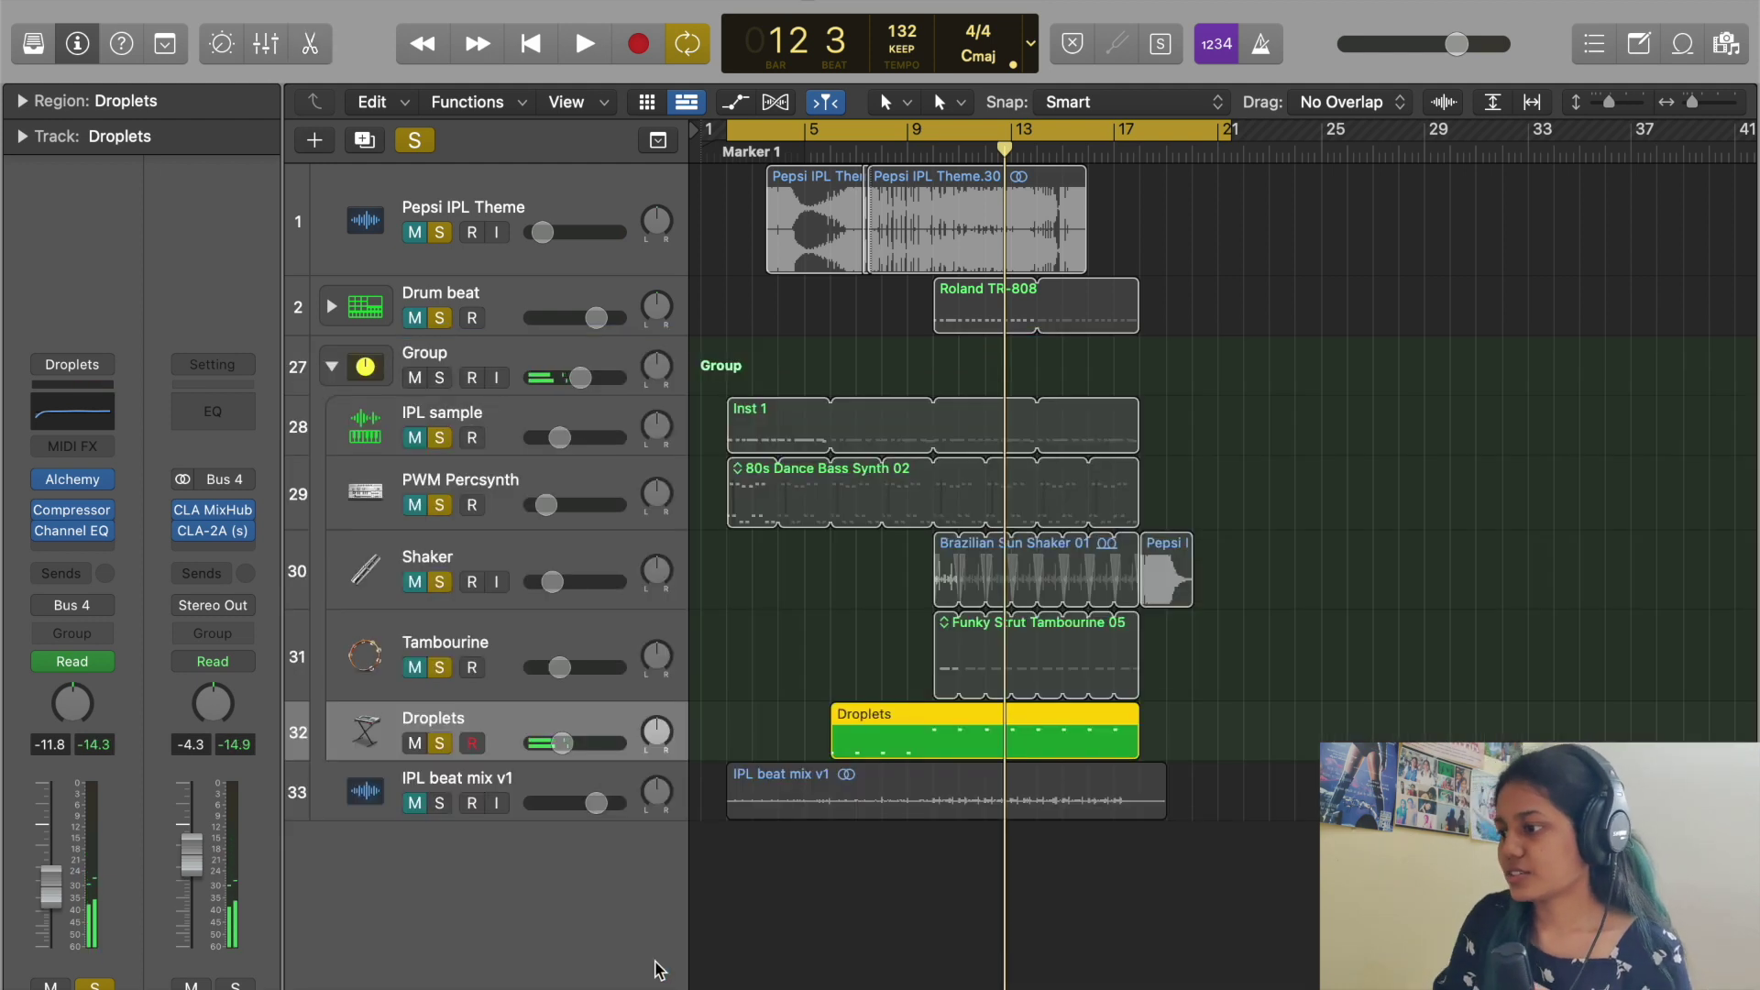
Step: Audition the beat from bar 7, then clear mutes from Tambourine up to Drum beat
click(856, 151)
key(space)
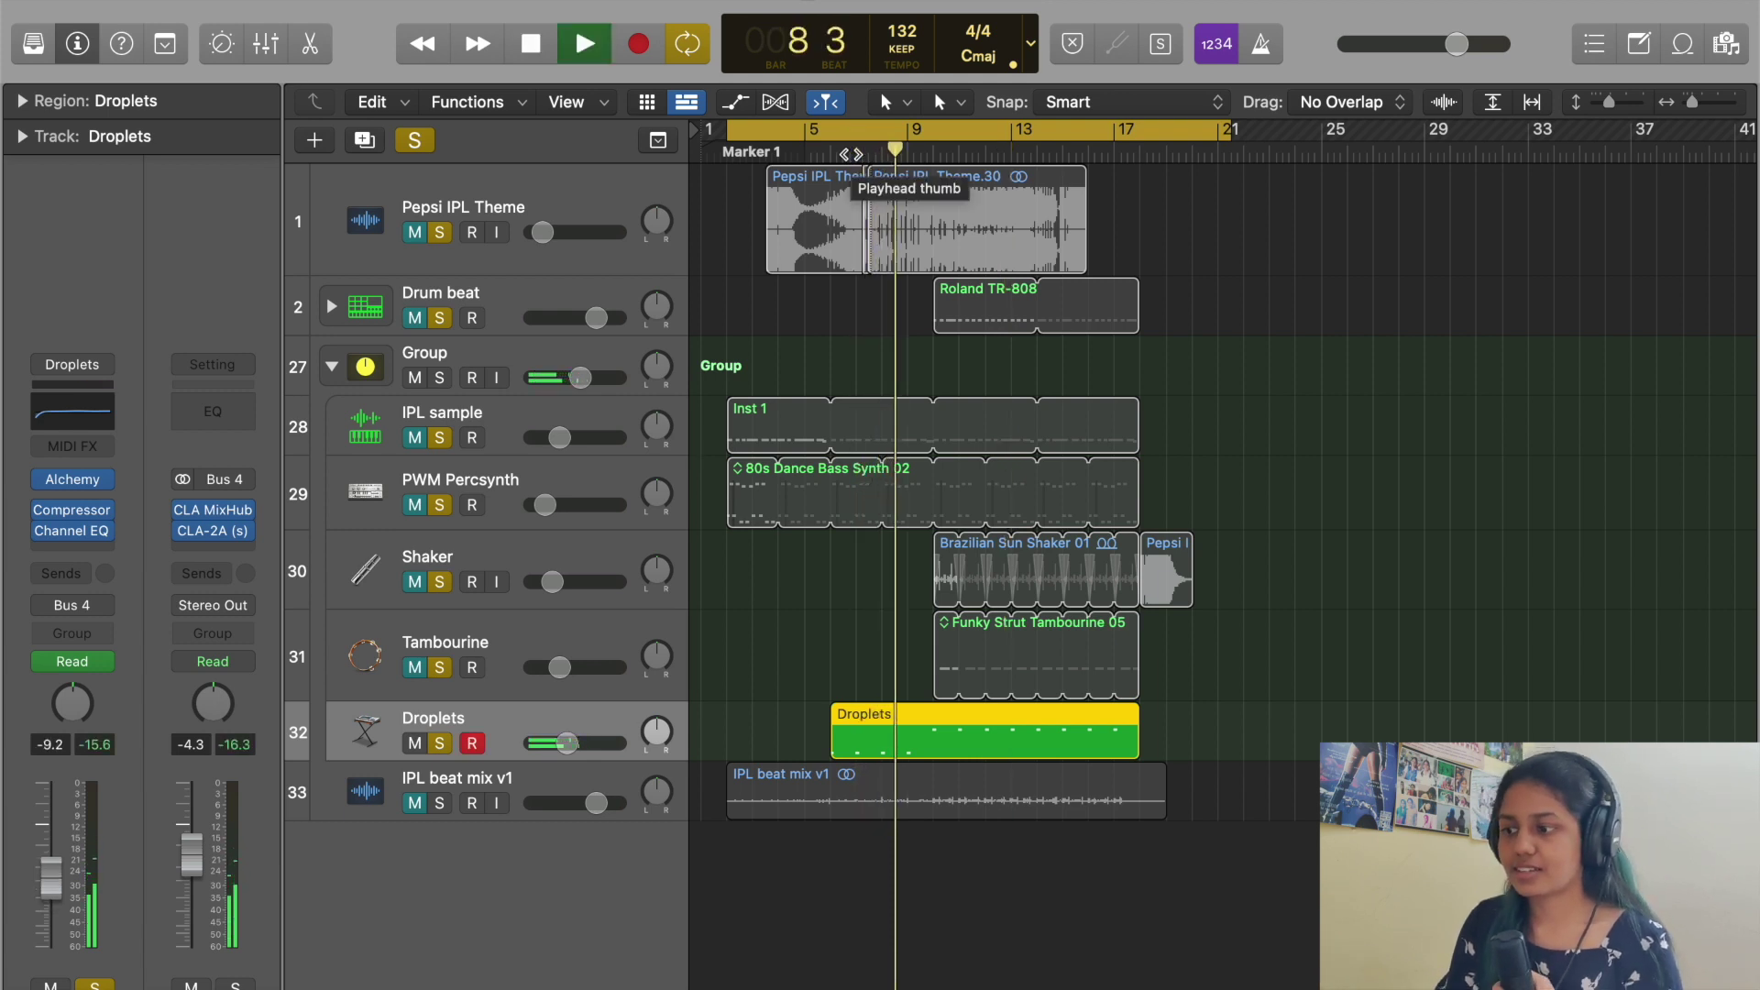
key(space)
drag(440, 667, 413, 332)
Step: Play the full beat from the start with all tracks except Pepsi IPL Theme
key(Return)
key(space)
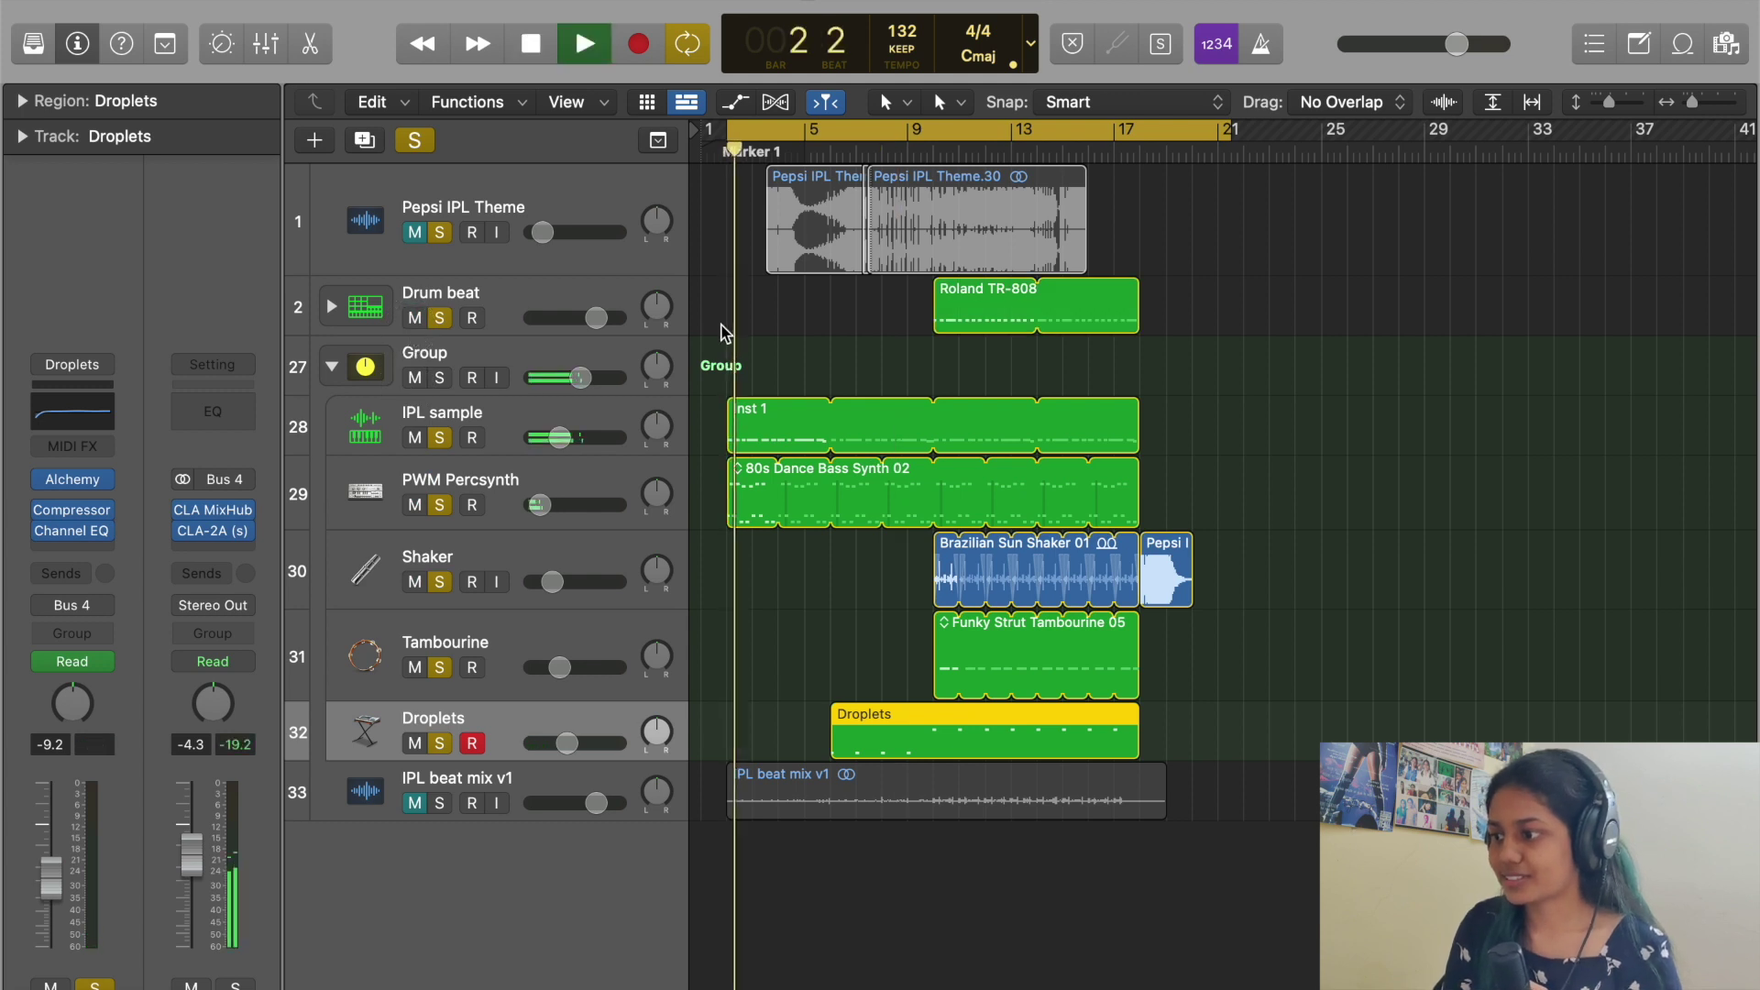